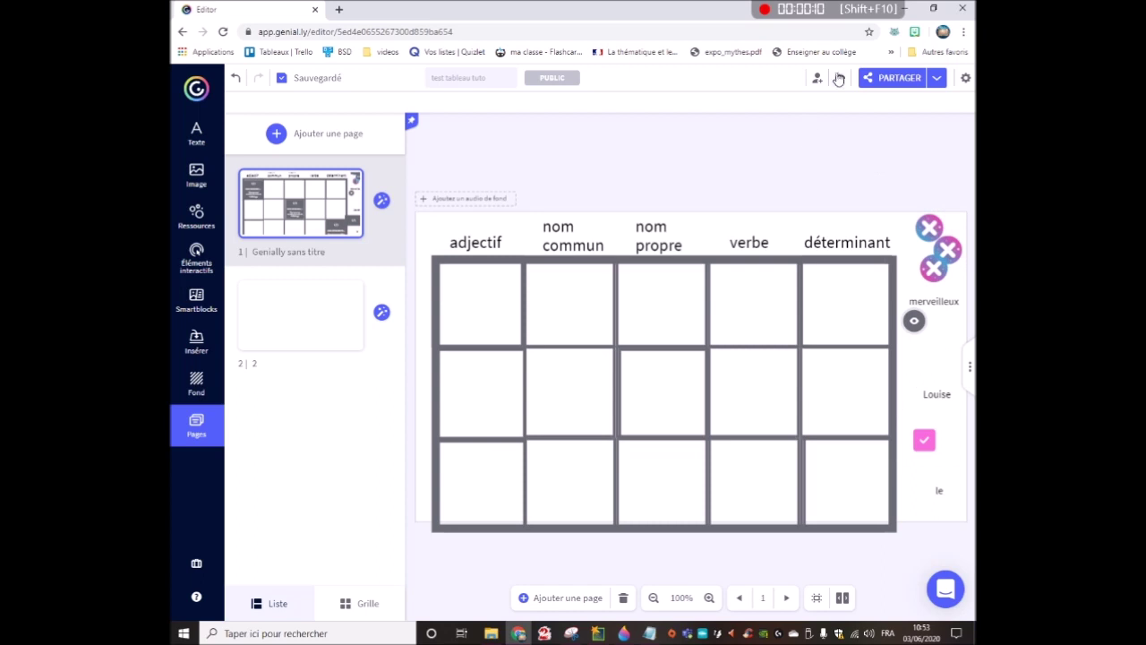
# Preview the page and move the three cross markers into the first adjectif, second nom propre and third déterminant cells
pyautogui.click(839, 78)
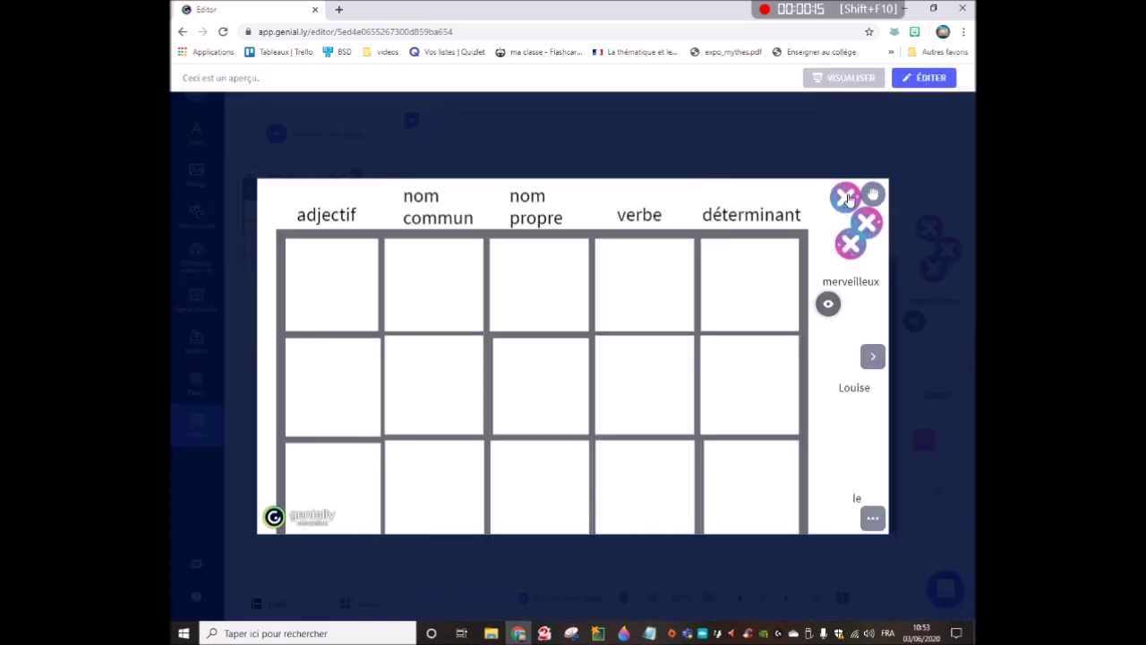
pyautogui.moveTo(848, 198); pyautogui.dragTo(841, 202)
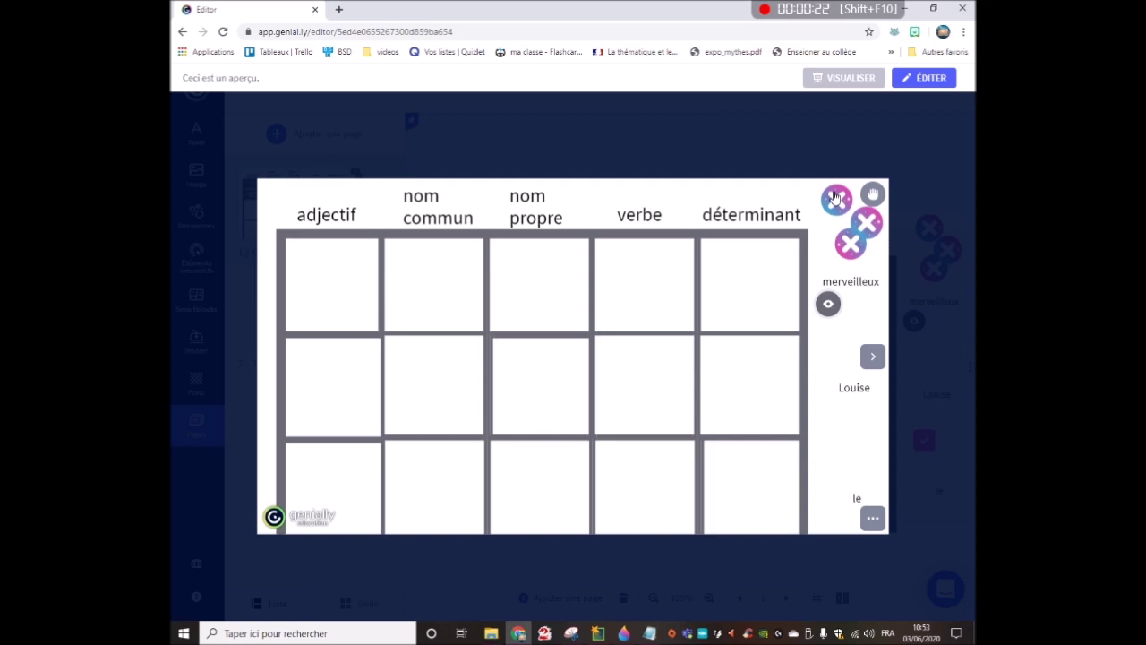
pyautogui.moveTo(834, 196); pyautogui.dragTo(324, 283)
pyautogui.moveTo(852, 250); pyautogui.dragTo(540, 394)
pyautogui.moveTo(865, 226); pyautogui.dragTo(739, 493)
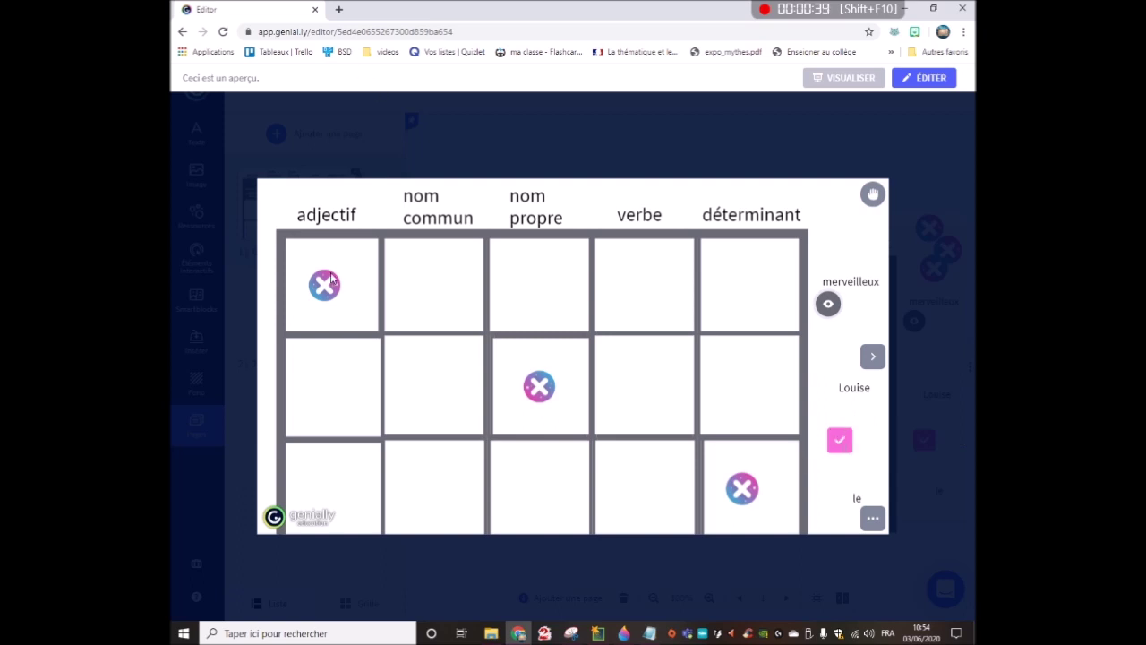
# Swap the cross markers between the adjectif, nom propre and déterminant cells to test moving them, and leave the preview
pyautogui.moveTo(327, 287); pyautogui.dragTo(592, 291)
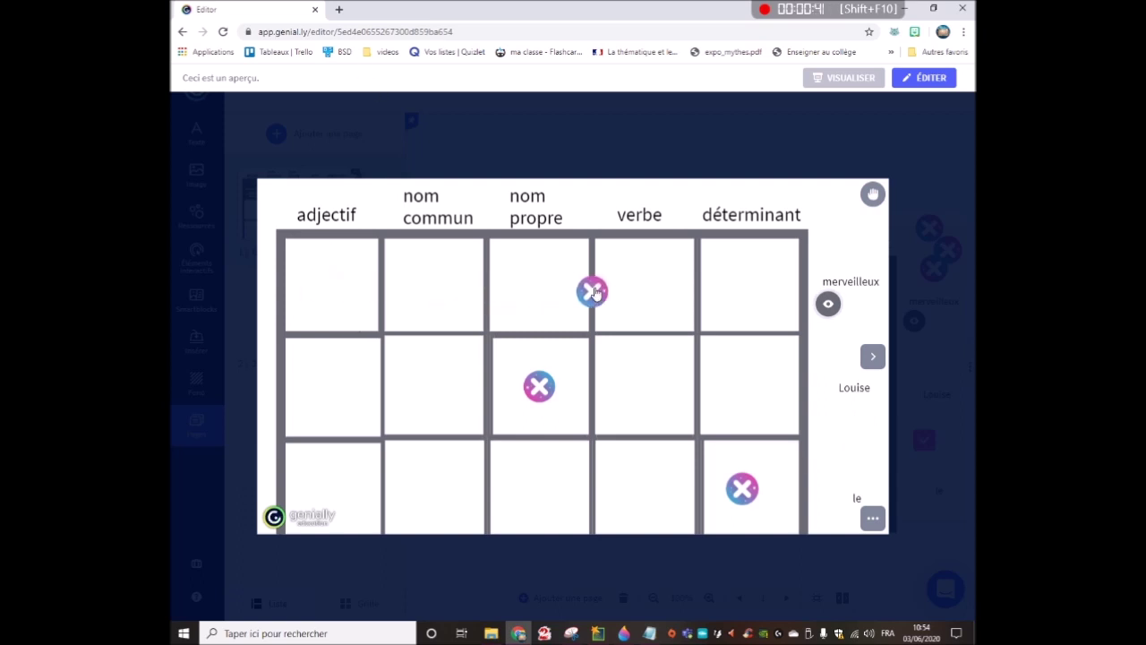
pyautogui.moveTo(539, 387); pyautogui.dragTo(327, 289)
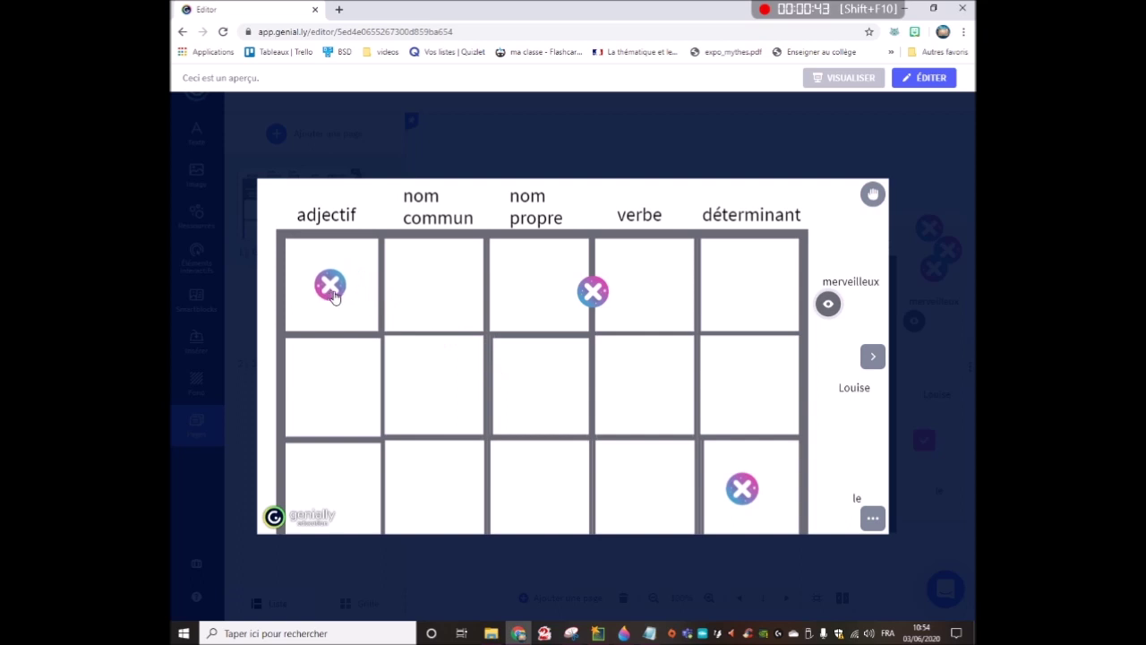
pyautogui.moveTo(592, 295); pyautogui.dragTo(548, 398)
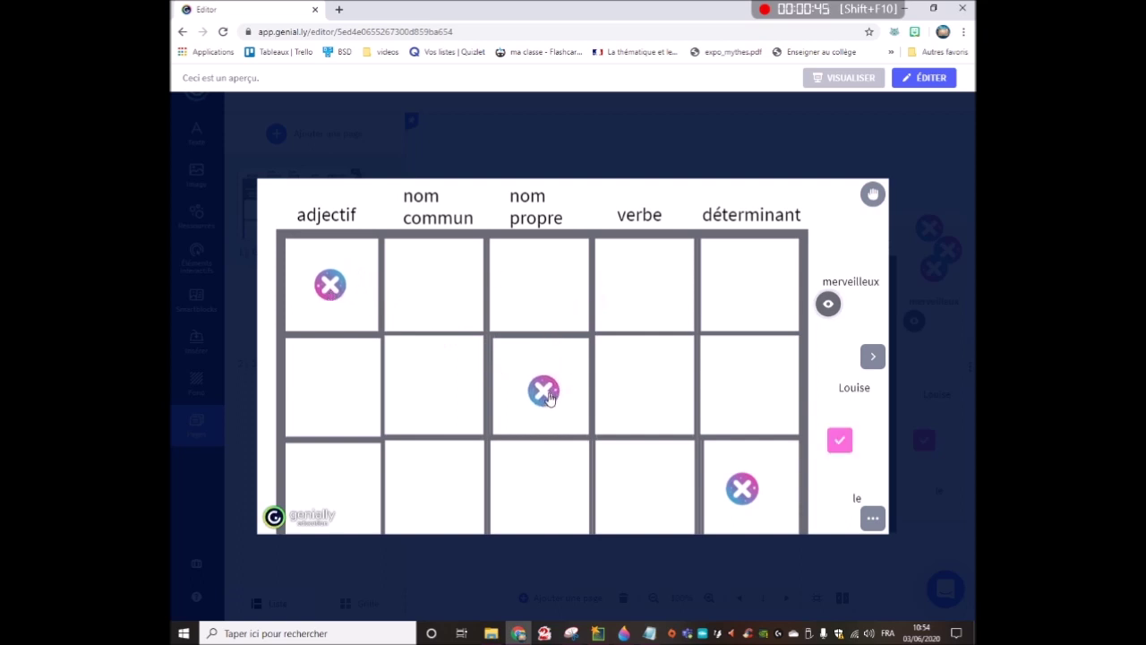
pyautogui.moveTo(532, 407); pyautogui.dragTo(667, 401)
pyautogui.moveTo(736, 489); pyautogui.dragTo(545, 391)
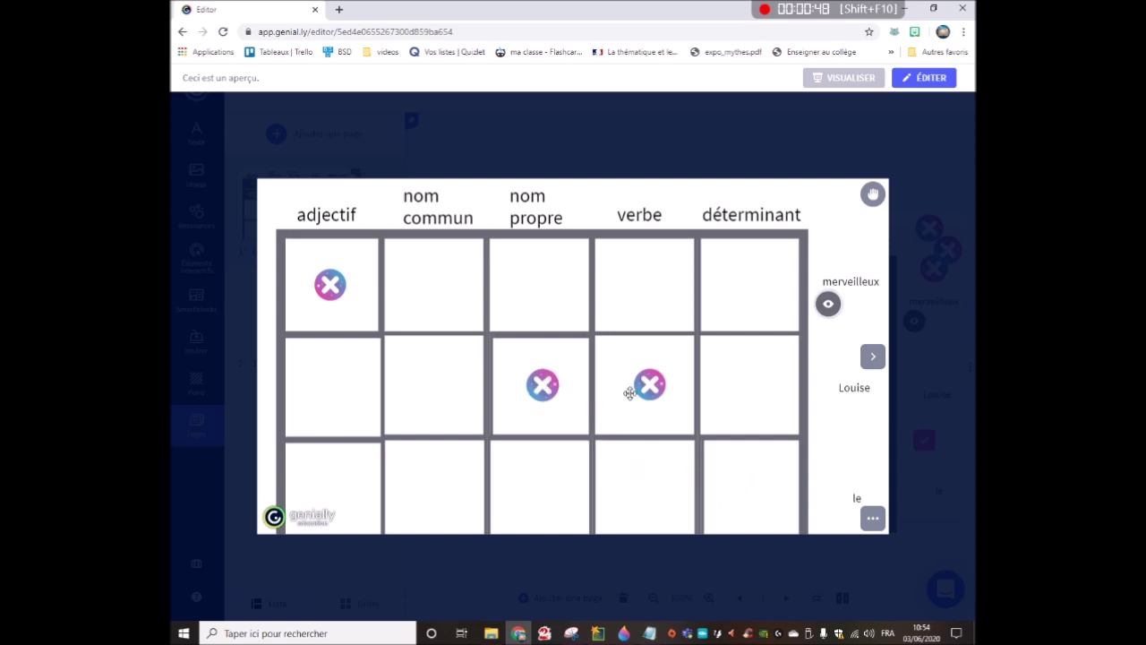
pyautogui.moveTo(656, 402); pyautogui.dragTo(748, 498)
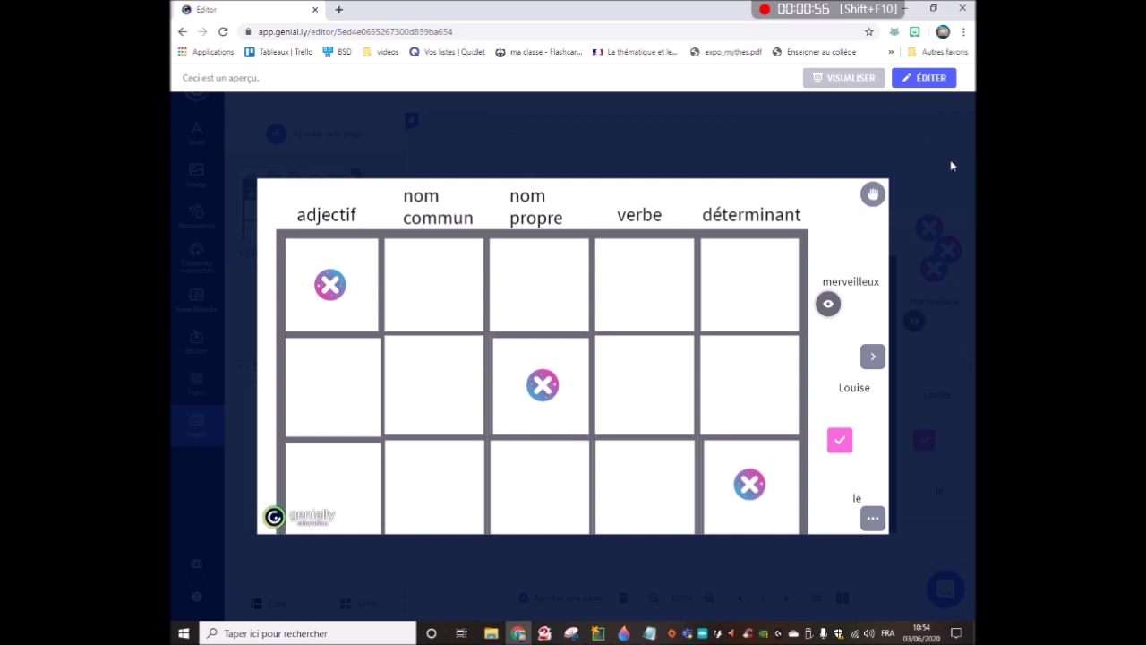
pyautogui.press('Escape')
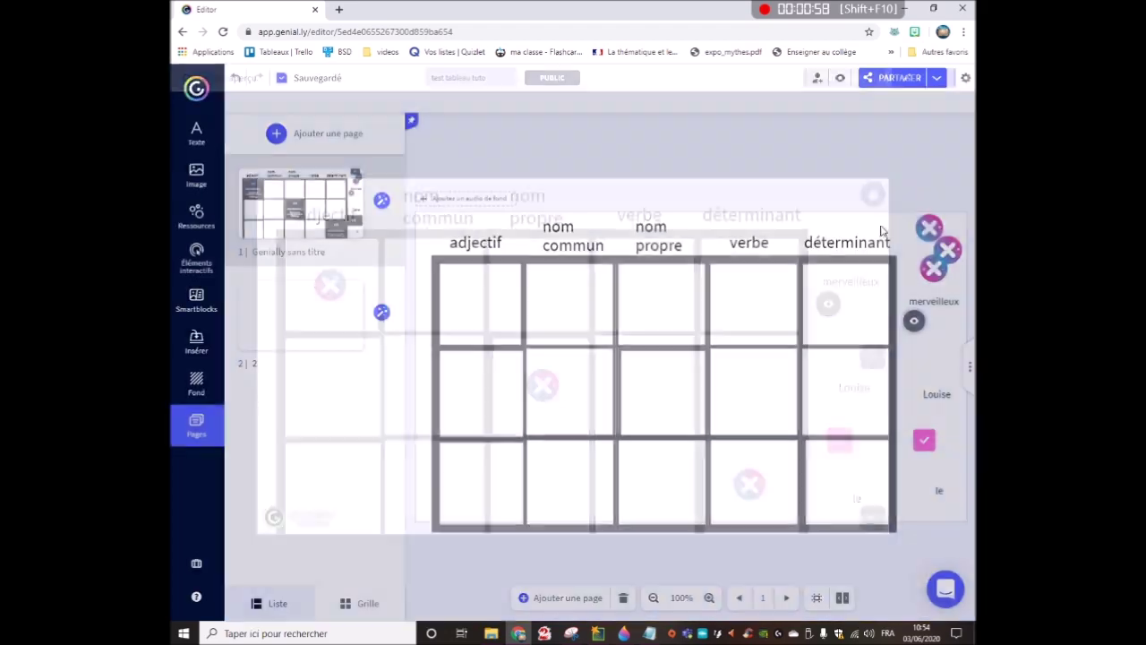
# Insert a hollow square outline from the shape resources on blank page 2
pyautogui.click(257, 327)
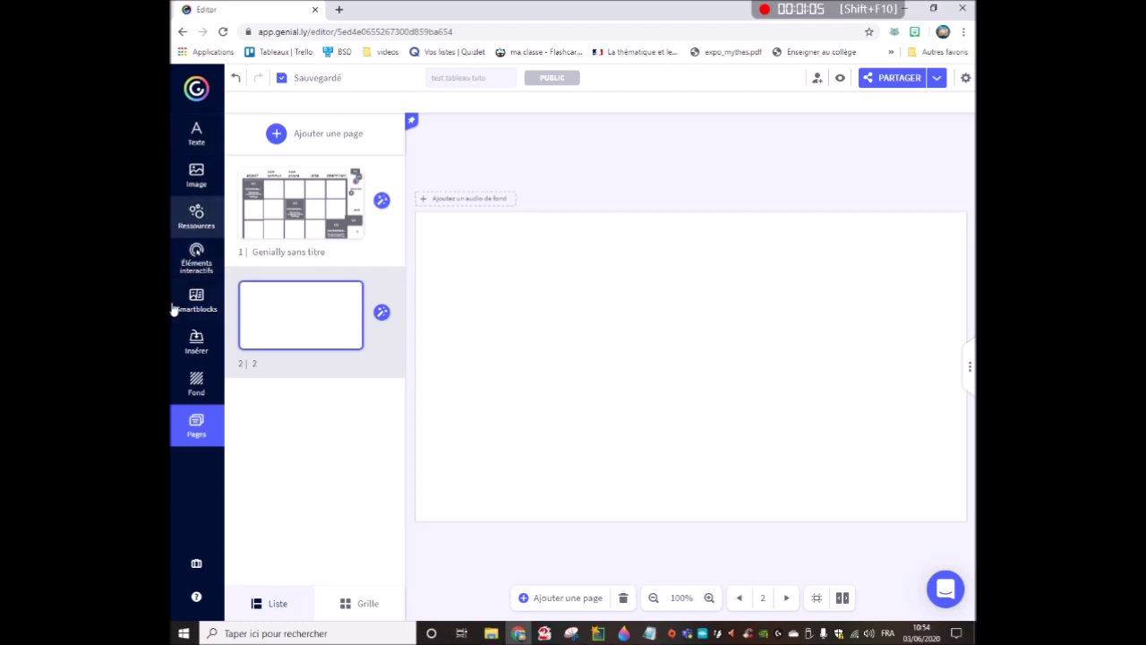
pyautogui.click(193, 218)
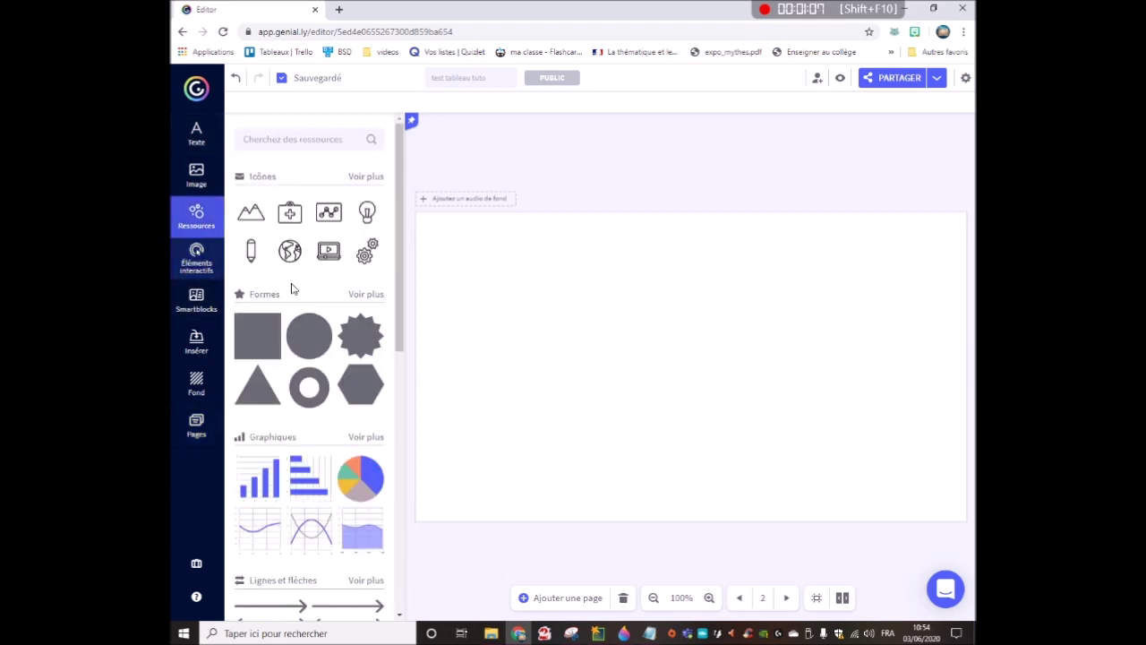
pyautogui.click(369, 295)
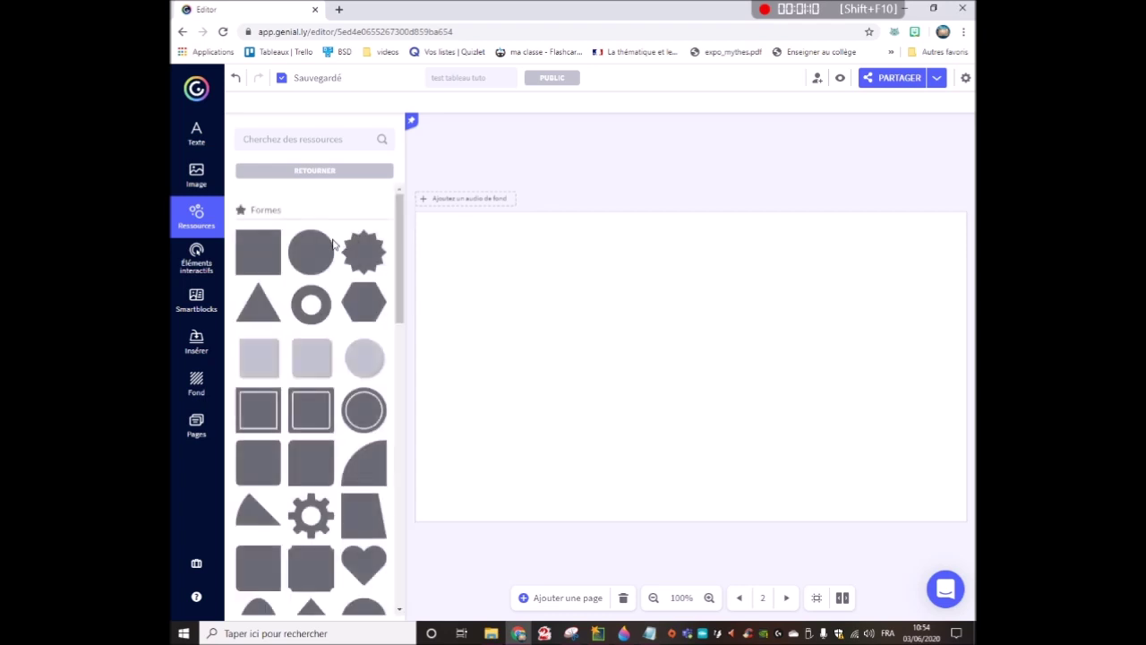
pyautogui.scroll(-3, 312, 338)
pyautogui.scroll(-5, 313, 337)
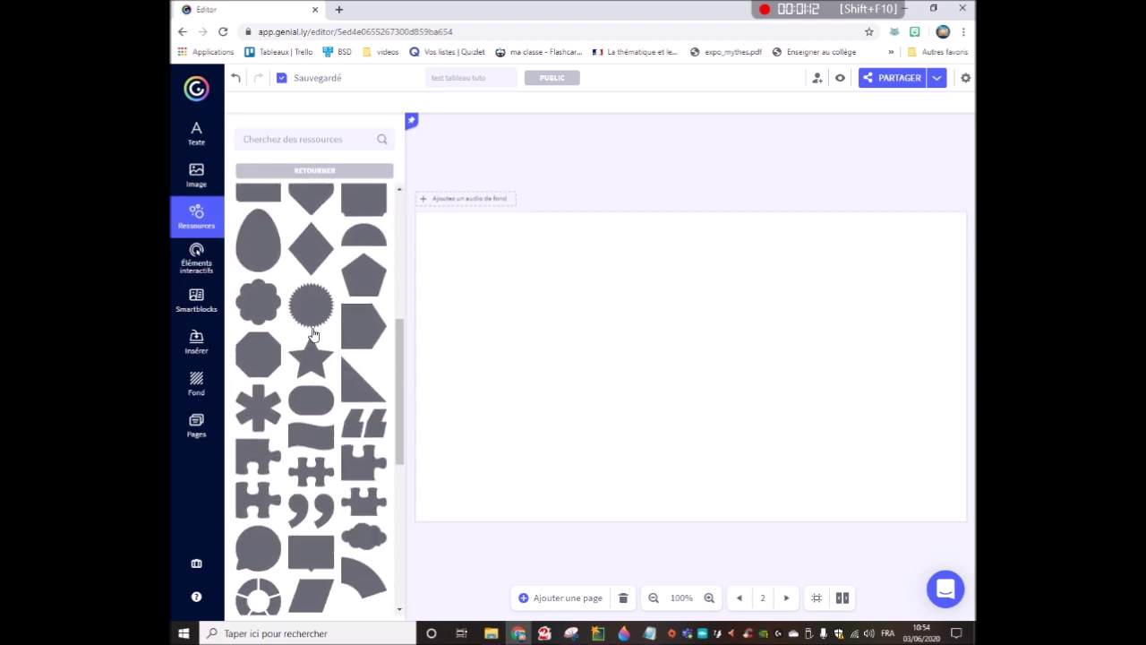
pyautogui.scroll(-5, 312, 333)
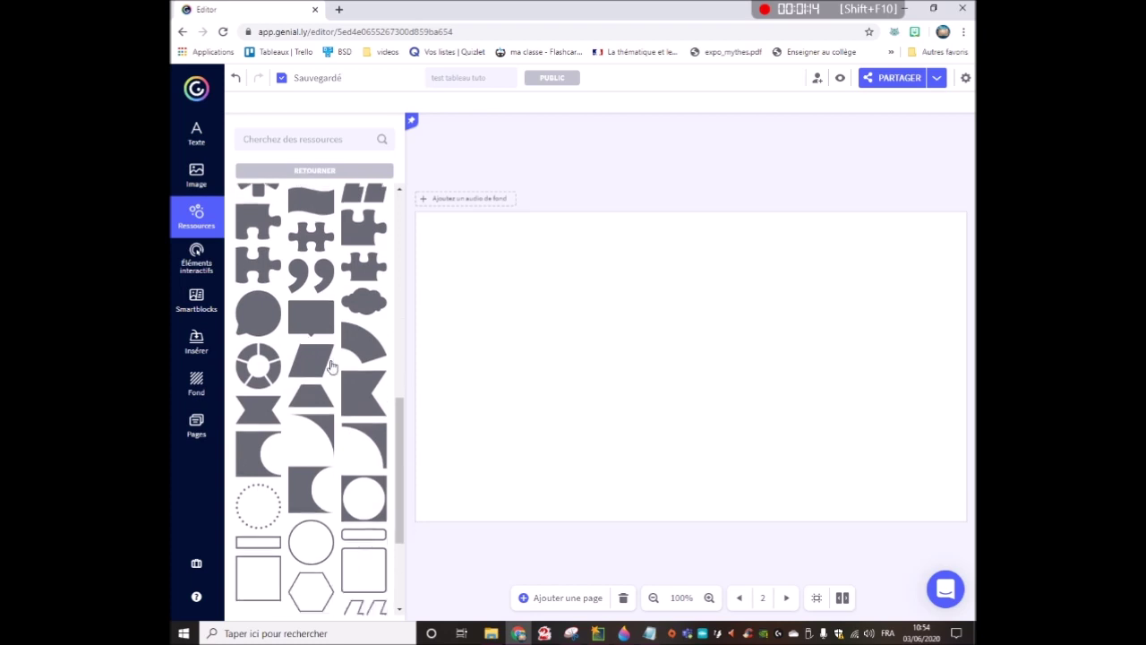
pyautogui.click(273, 437)
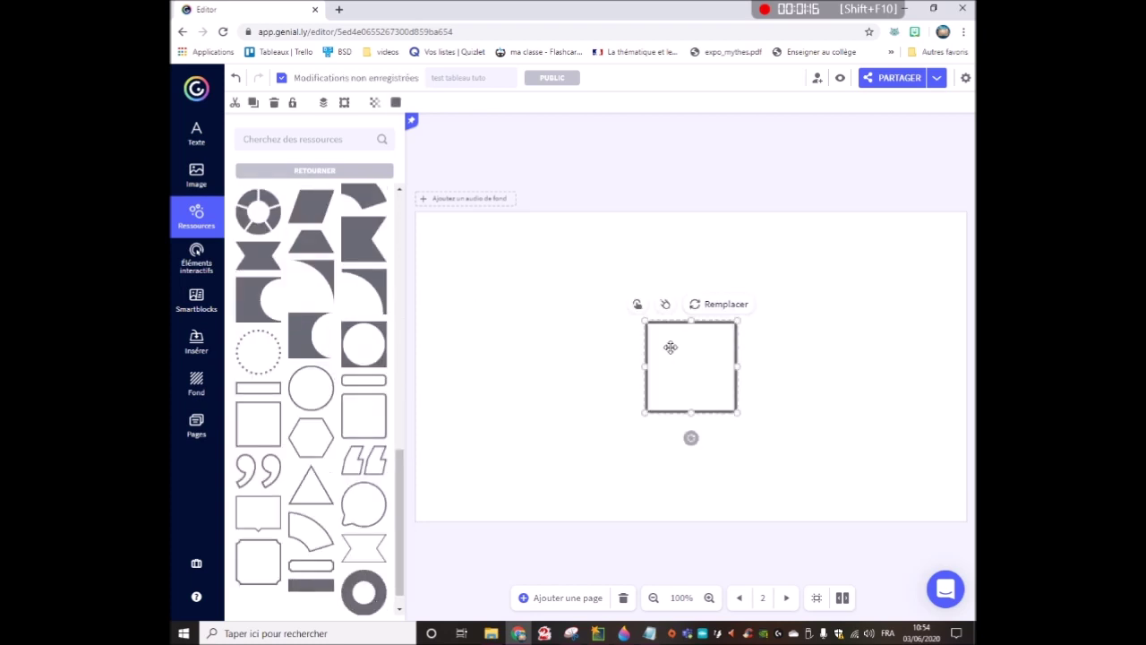
# Stretch the square outline into a large rectangle covering most of the page as the table's outer frame
pyautogui.moveTo(645, 366); pyautogui.dragTo(446, 375)
pyautogui.moveTo(590, 325); pyautogui.dragTo(589, 273)
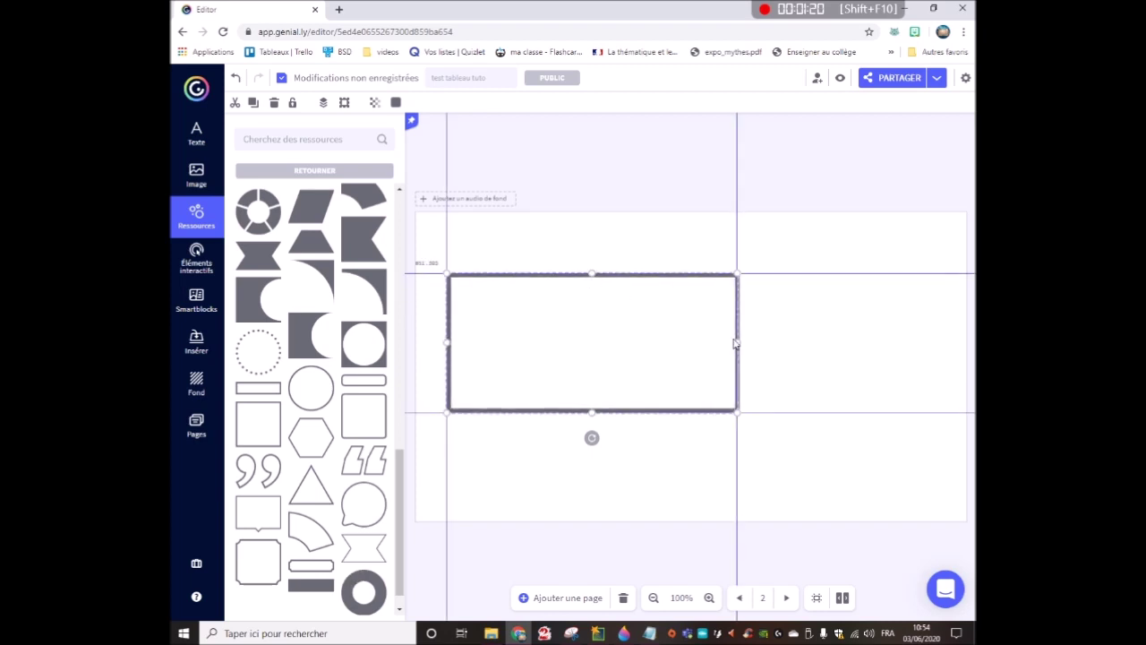
pyautogui.moveTo(737, 342); pyautogui.dragTo(884, 342)
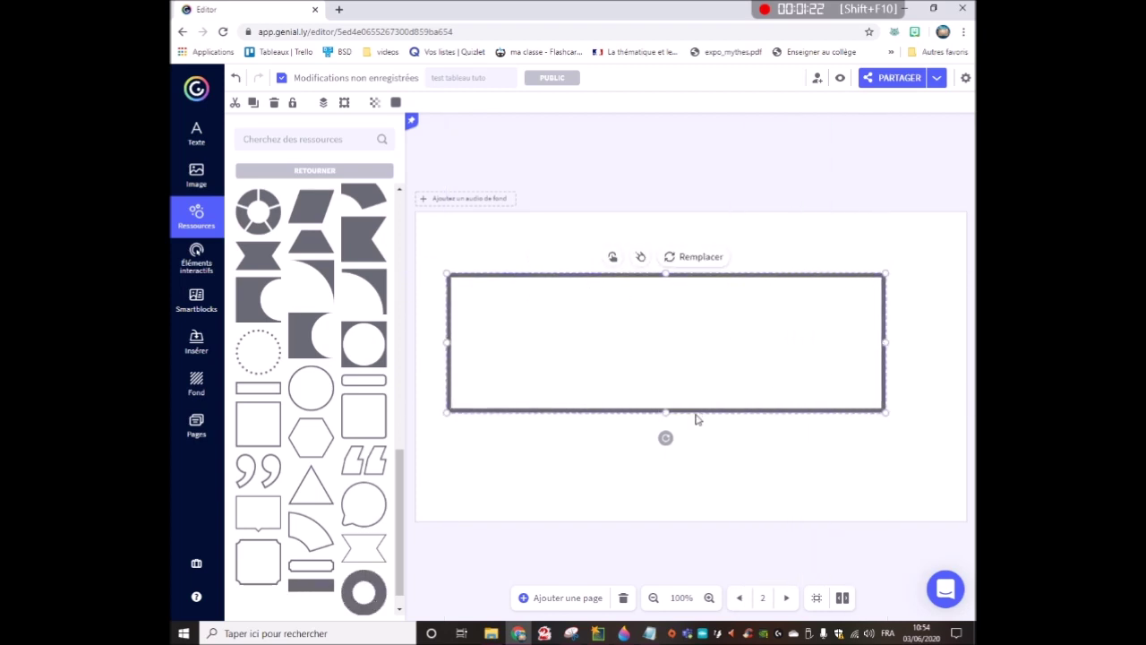
pyautogui.moveTo(665, 411); pyautogui.dragTo(664, 476)
# Narrow the frame slightly and insert a plain solid line from the lines and arrows resources
pyautogui.scroll(5, 313, 197)
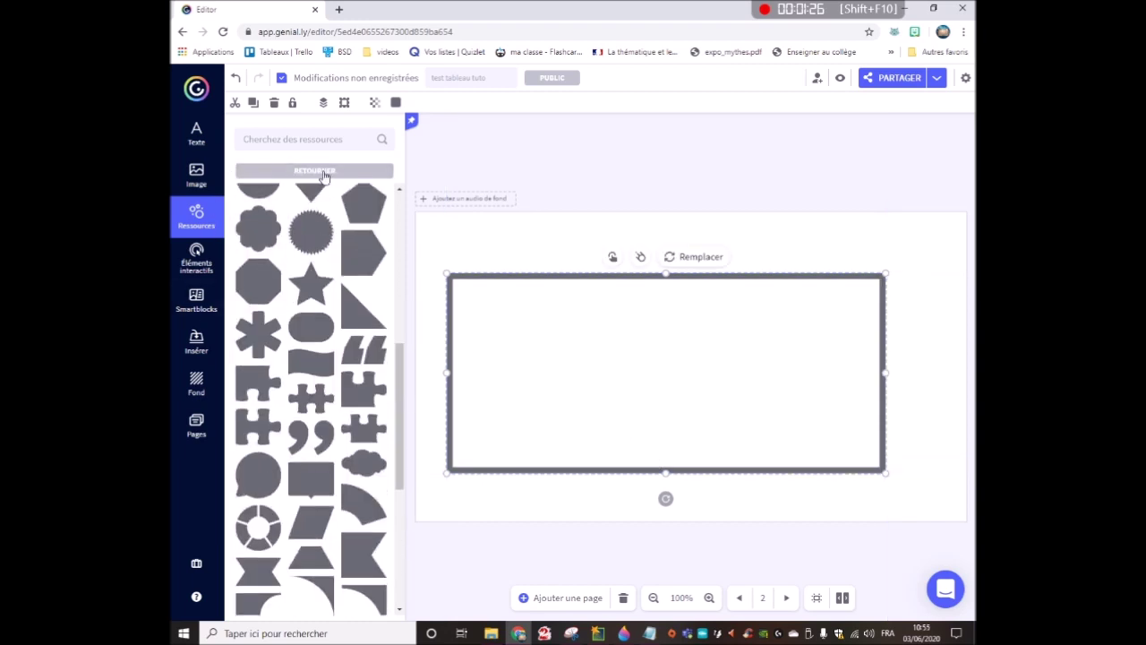
pyautogui.click(314, 170)
pyautogui.scroll(-3, 312, 381)
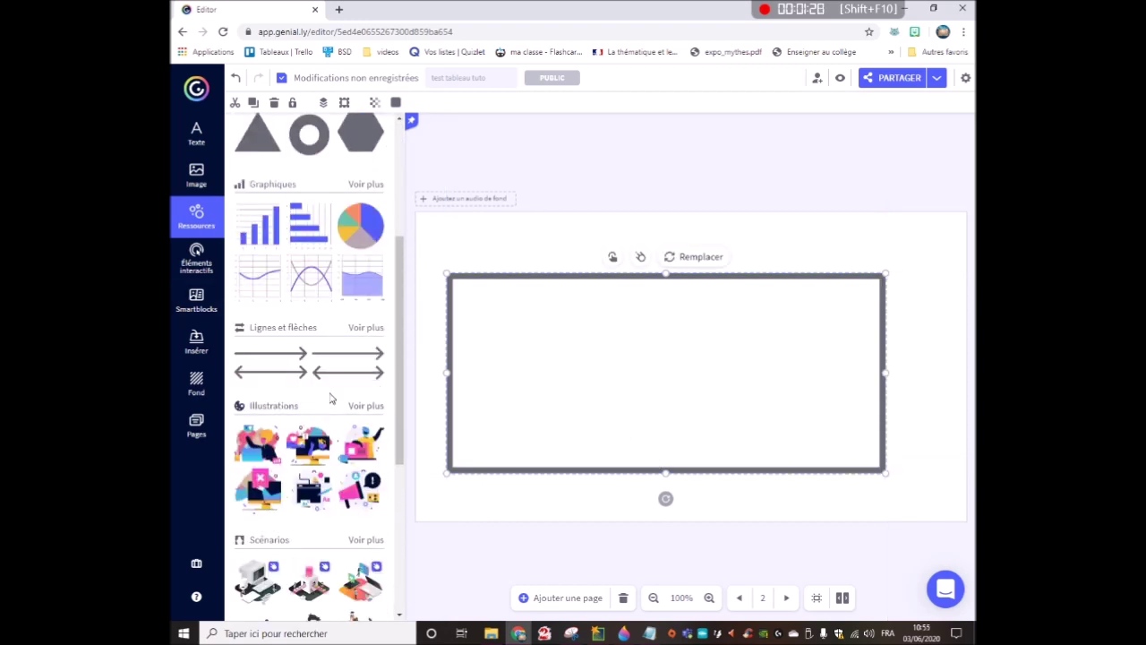
pyautogui.click(360, 329)
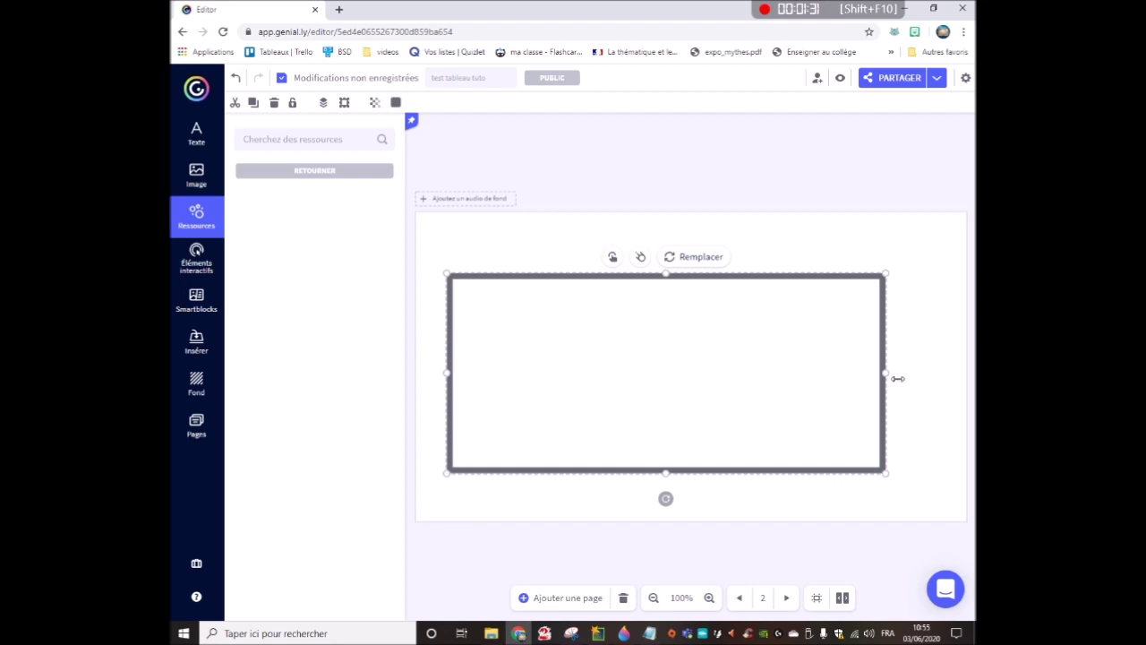
pyautogui.moveTo(887, 373)
pyautogui.mouseDown()
pyautogui.moveTo(797, 382)
pyautogui.moveTo(908, 391)
pyautogui.moveTo(881, 389)
pyautogui.mouseUp()
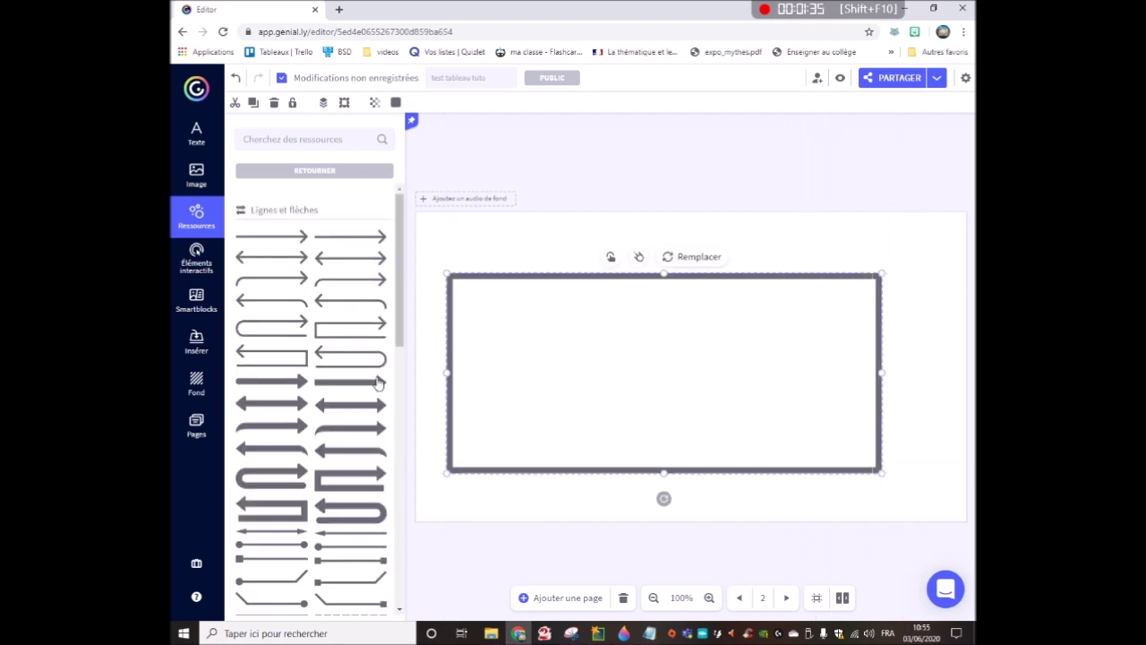
pyautogui.scroll(-3, 362, 379)
pyautogui.scroll(-1, 361, 379)
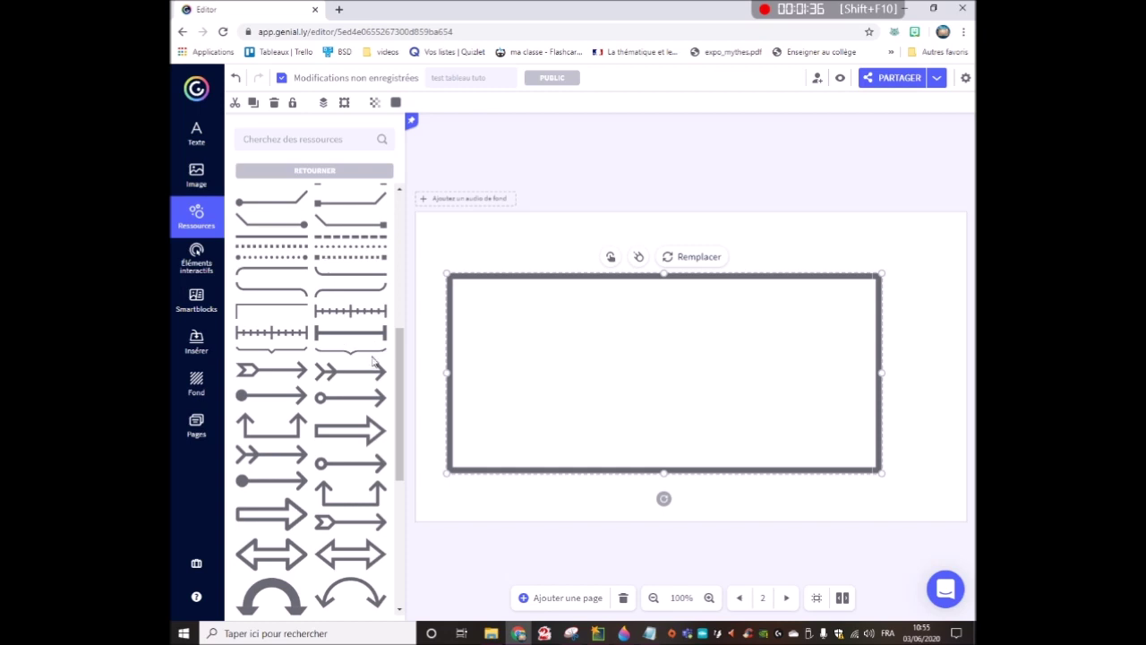
pyautogui.scroll(-4, 373, 451)
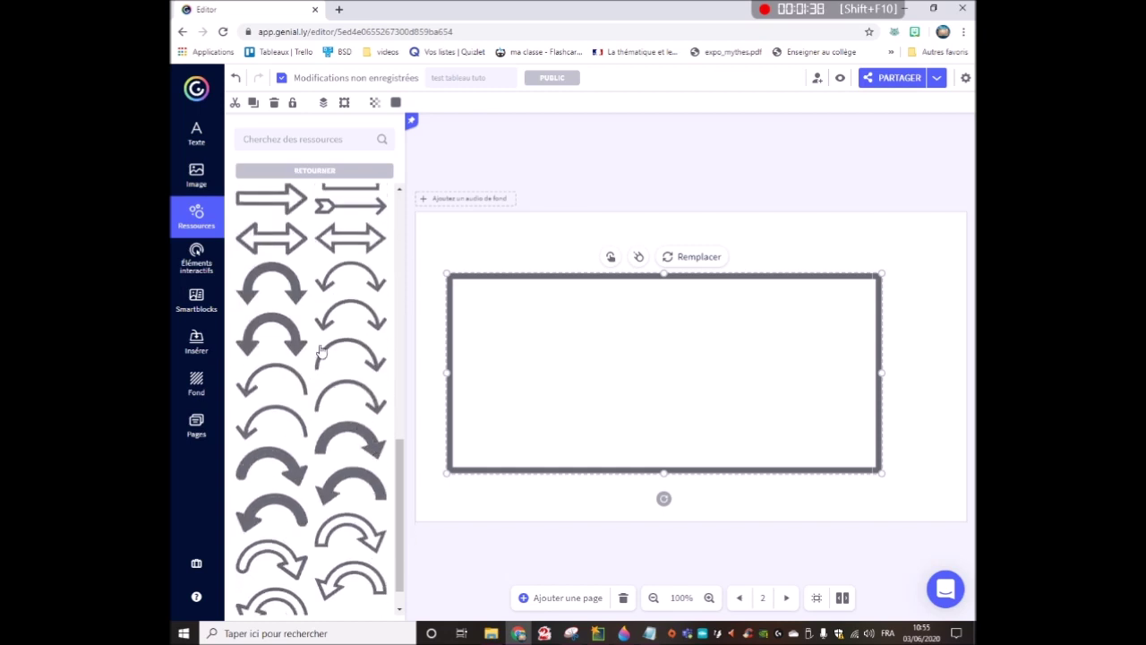
pyautogui.scroll(15, 321, 351)
pyautogui.scroll(-3, 324, 362)
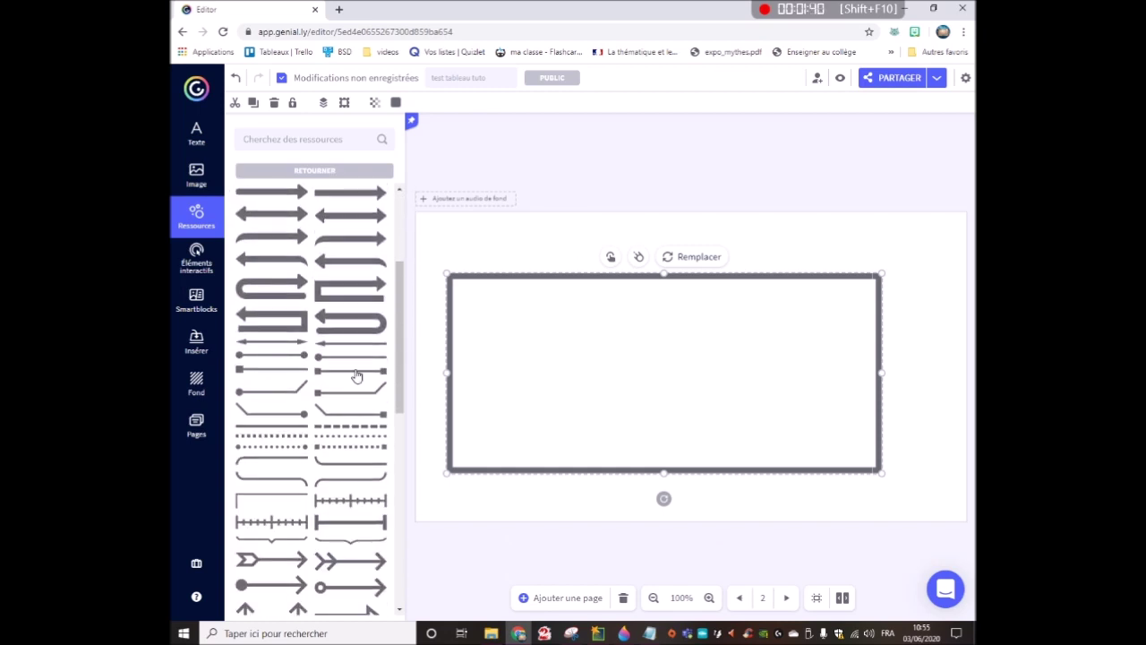
pyautogui.click(294, 434)
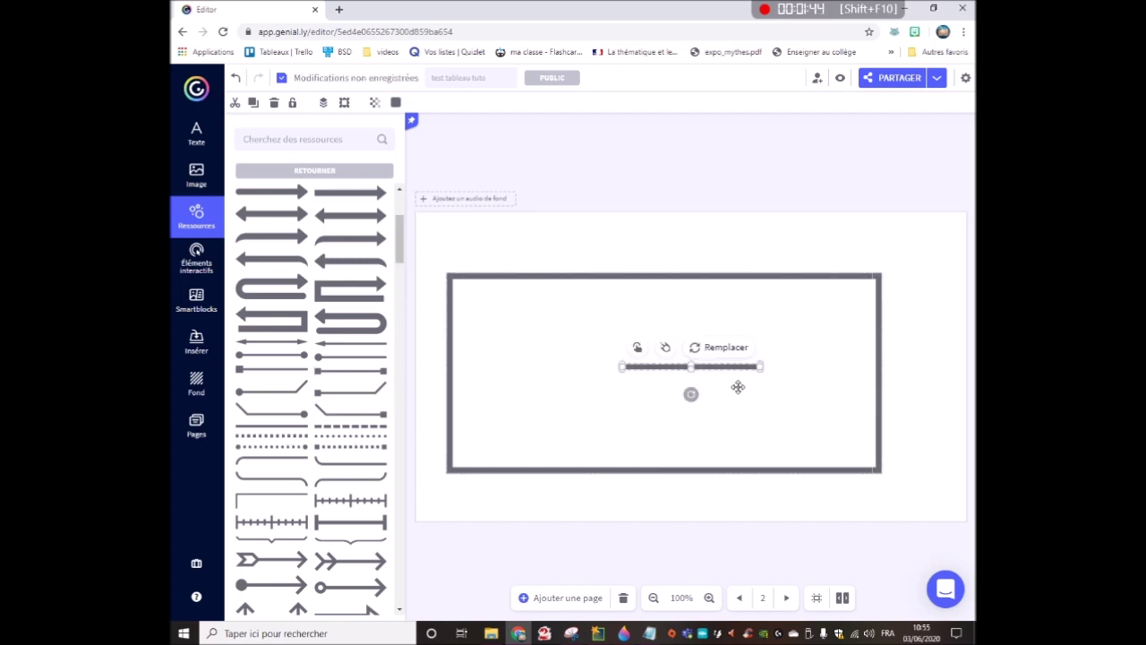
# Rotate the line to vertical, extend it to the frame's full height and place it a quarter of the way across
pyautogui.moveTo(688, 393); pyautogui.dragTo(492, 345)
pyautogui.moveTo(520, 414); pyautogui.dragTo(519, 467)
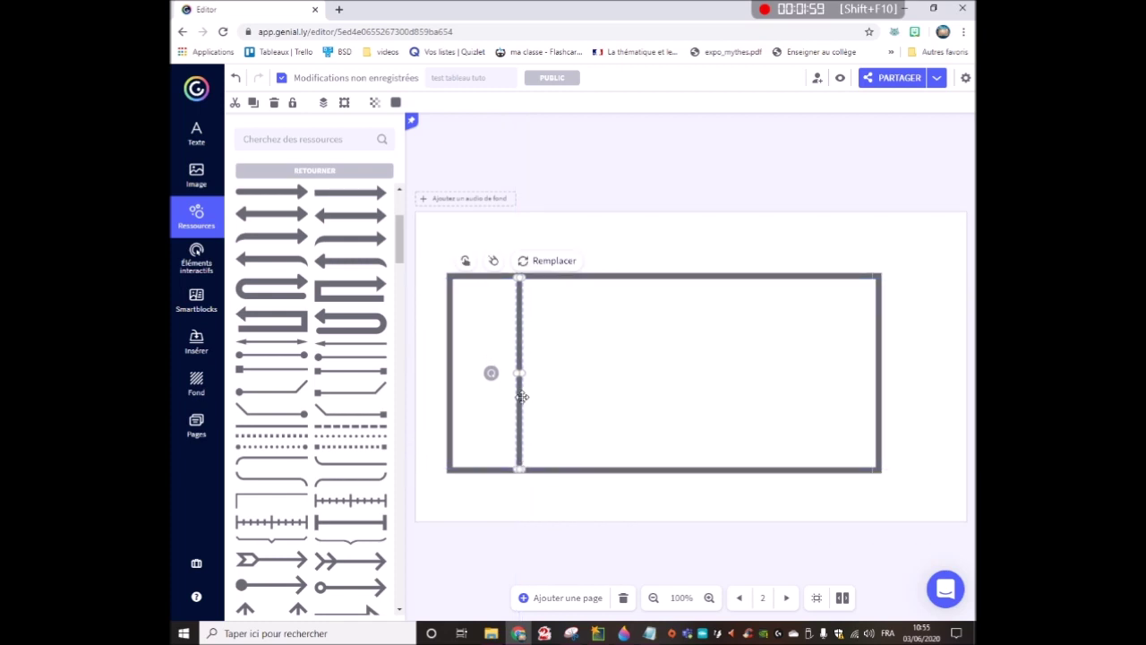
pyautogui.moveTo(521, 397); pyautogui.dragTo(559, 396)
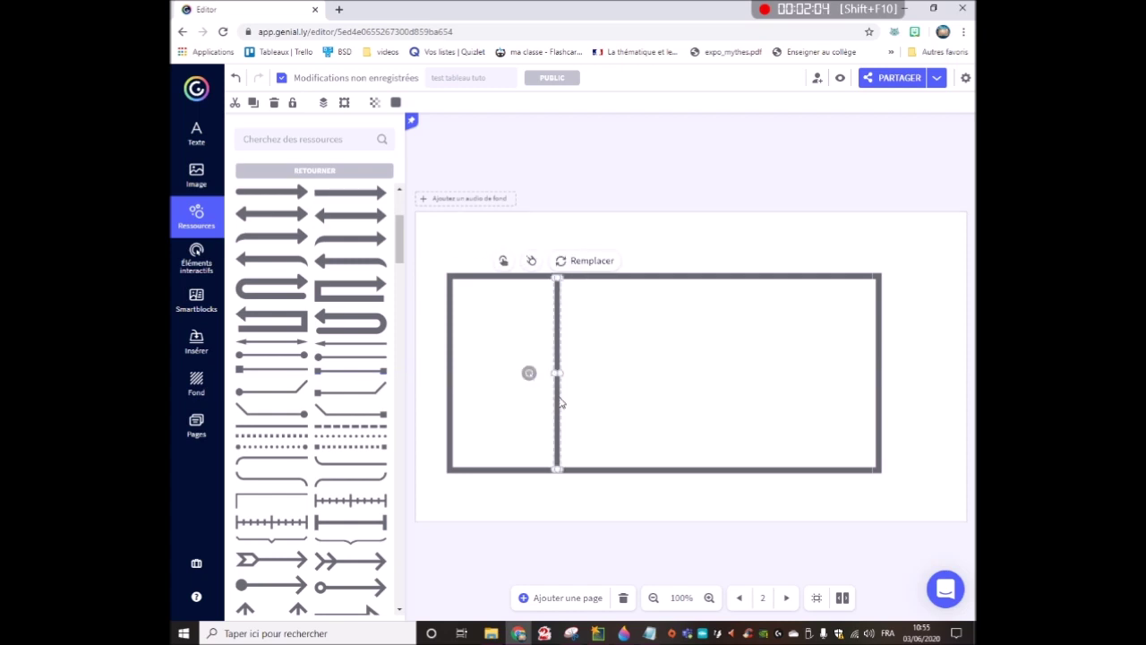
# Duplicate the vertical line twice and space the copies evenly to divide the frame into four equal columns
pyautogui.rightClick(561, 403)
pyautogui.click(620, 518)
pyautogui.moveTo(561, 415); pyautogui.dragTo(769, 429)
pyautogui.rightClick(666, 417)
pyautogui.click(707, 533)
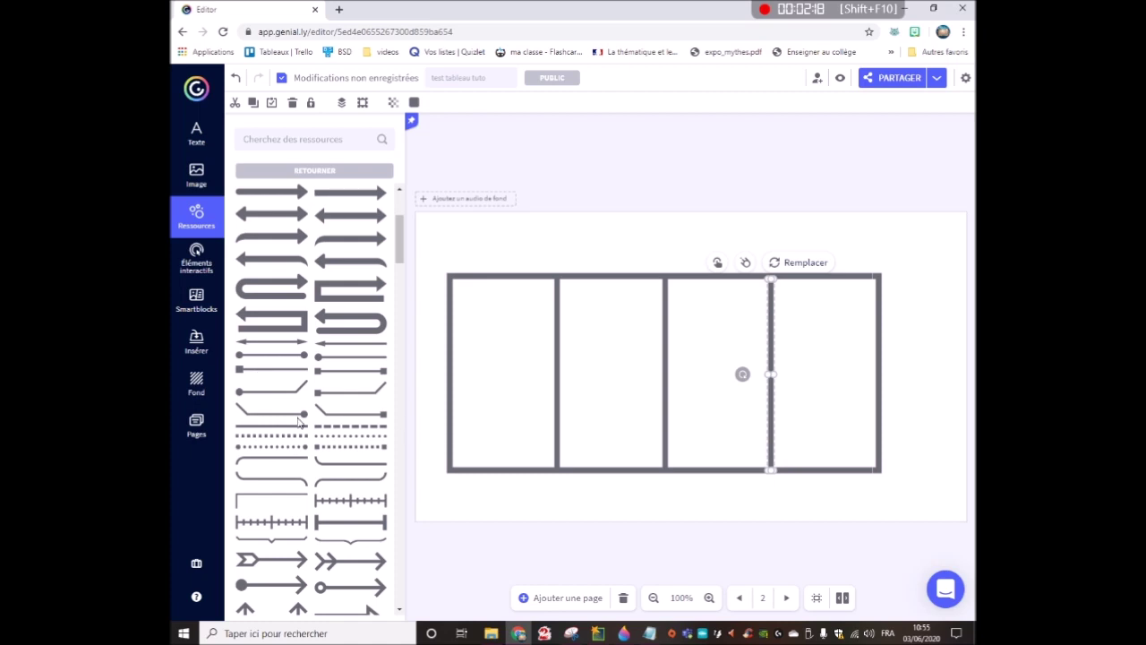
# Duplicate a vertical divider, turn it horizontal and extend it across the frame's full width to form two rows
pyautogui.rightClick(557, 361)
pyautogui.click(595, 481)
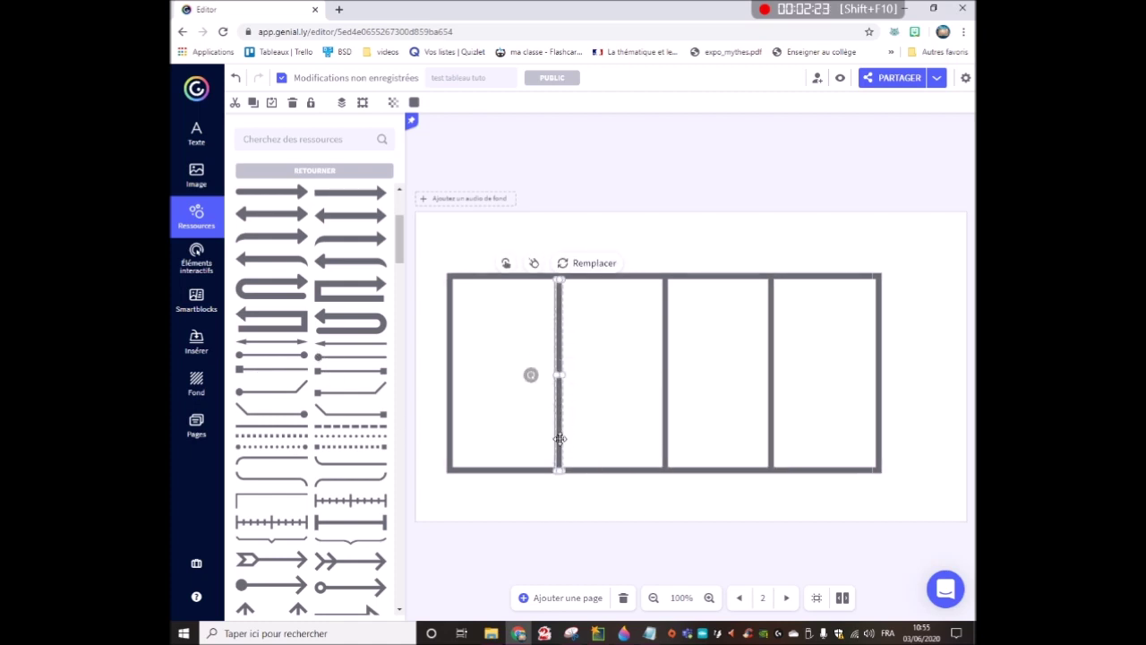
pyautogui.moveTo(529, 373); pyautogui.dragTo(559, 264)
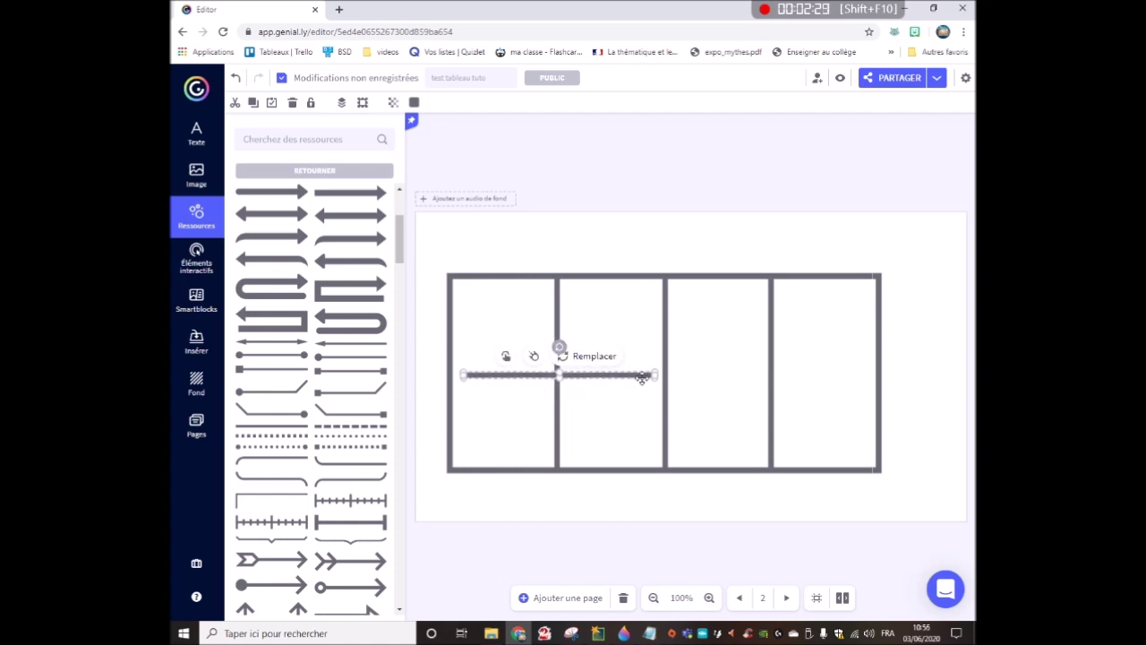
pyautogui.moveTo(637, 374); pyautogui.dragTo(877, 371)
pyautogui.click(928, 333)
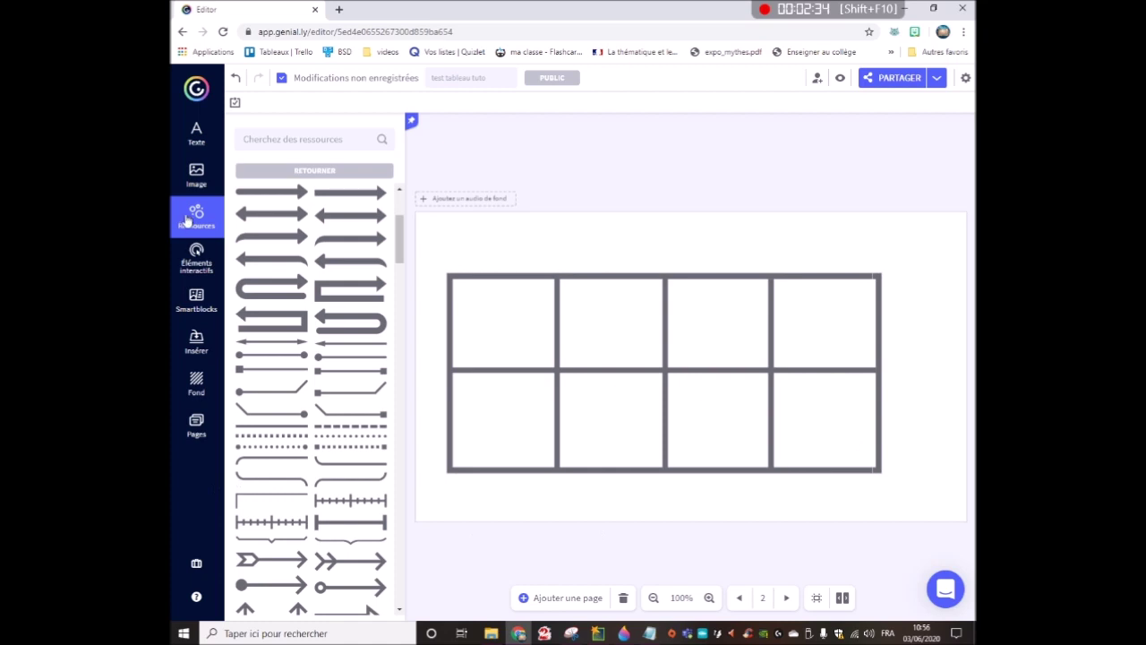
pyautogui.click(198, 261)
pyautogui.click(198, 217)
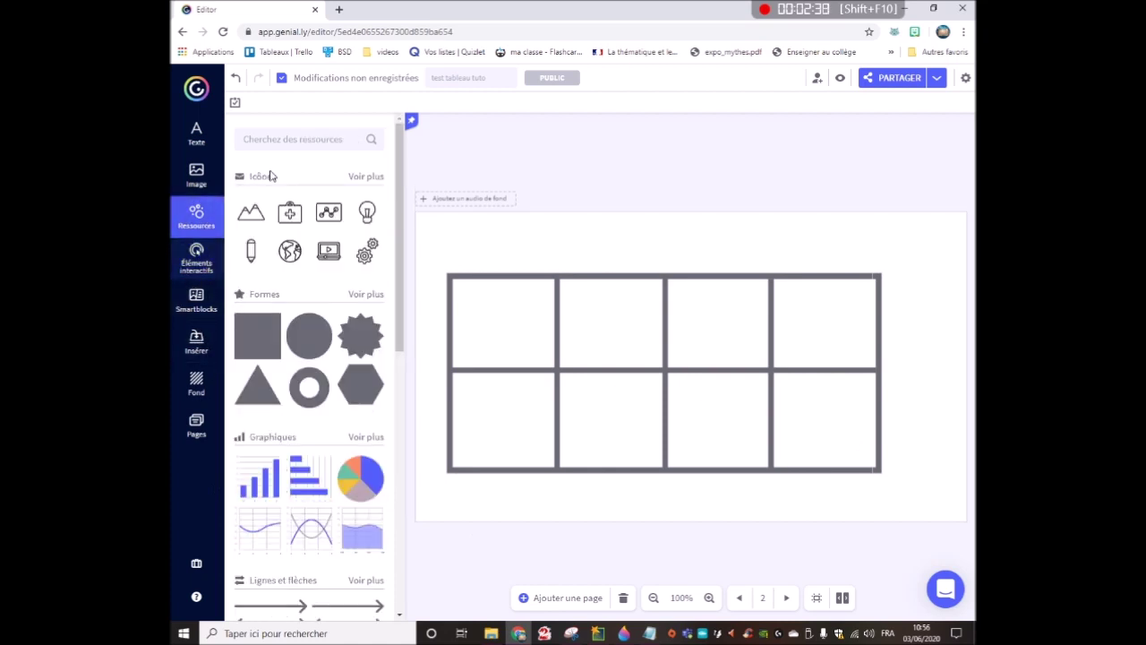
pyautogui.click(196, 174)
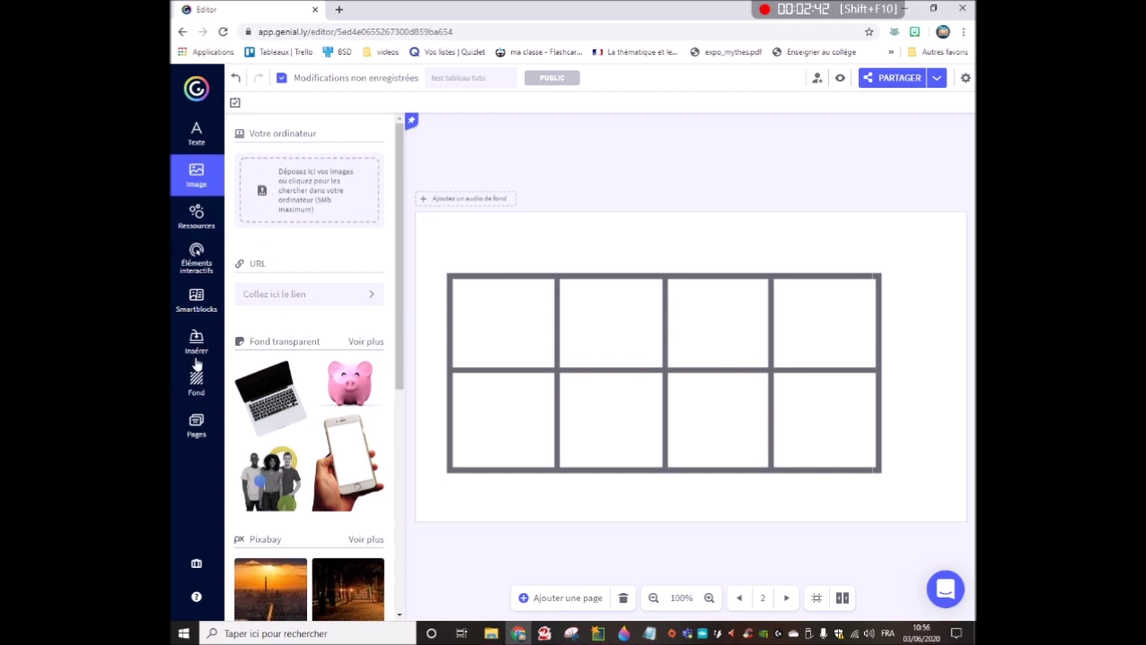
pyautogui.scroll(-4, 329, 310)
pyautogui.scroll(4, 329, 310)
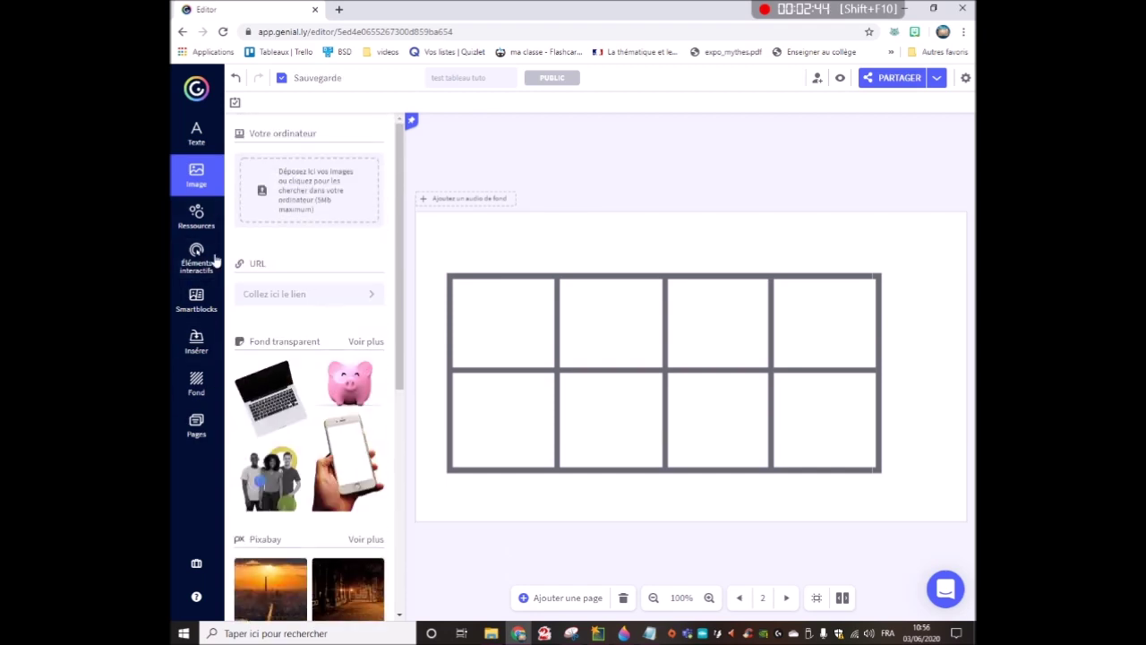
pyautogui.click(194, 218)
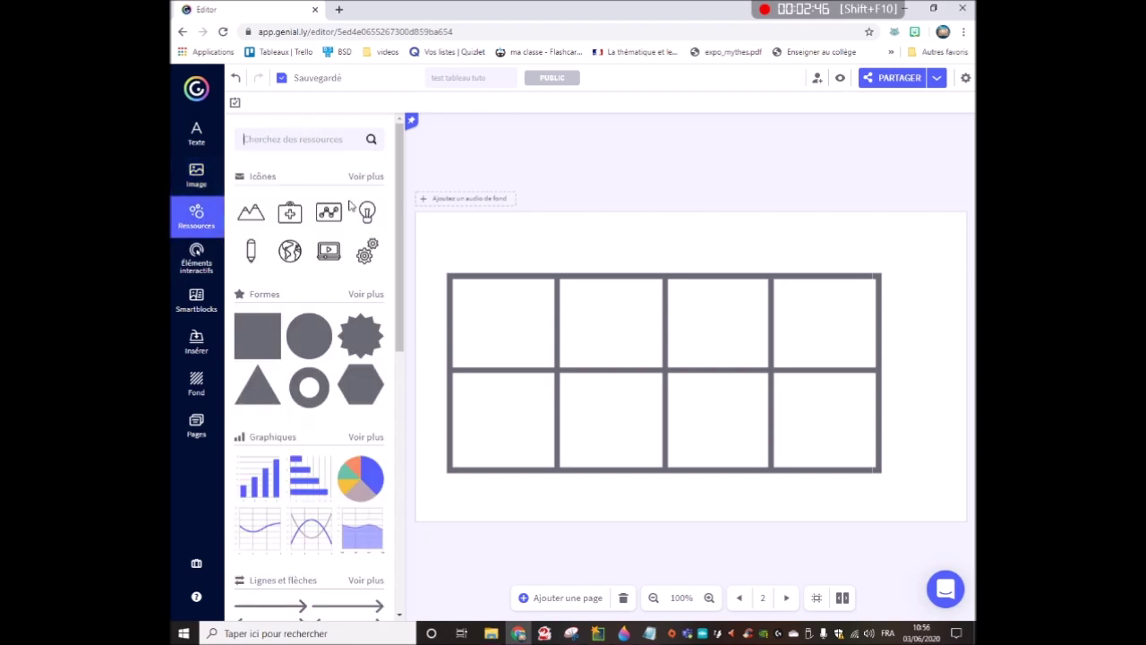
# Search the resources for "croix", insert the round gradient cross illustration and place it above the table's second column
pyautogui.write('croix')
pyautogui.press('Return')
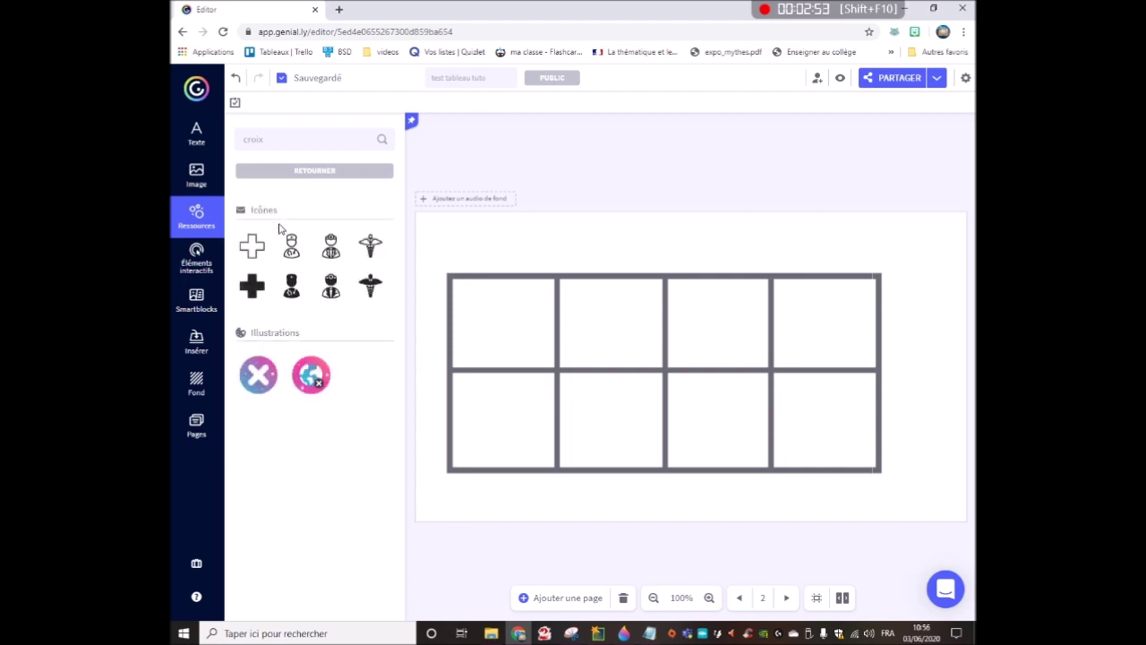
pyautogui.click(254, 380)
pyautogui.moveTo(724, 338); pyautogui.dragTo(585, 227)
# Duplicate the cross marker and place the copy beside the original, above the table
pyautogui.rightClick(585, 226)
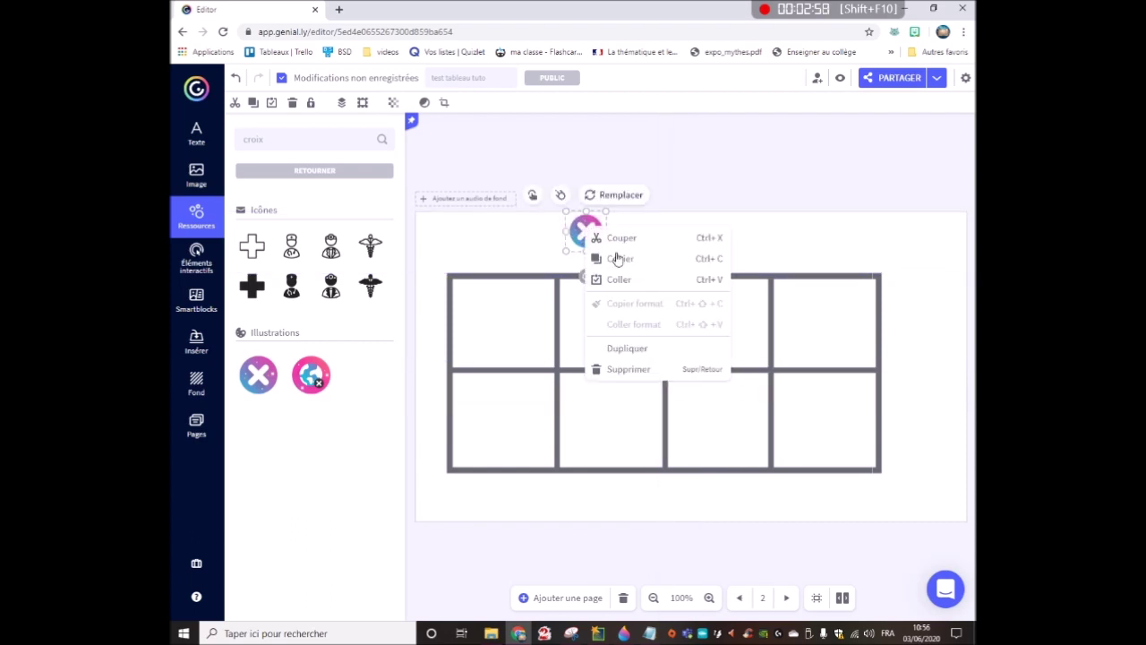
pyautogui.click(617, 348)
pyautogui.moveTo(588, 234); pyautogui.dragTo(656, 234)
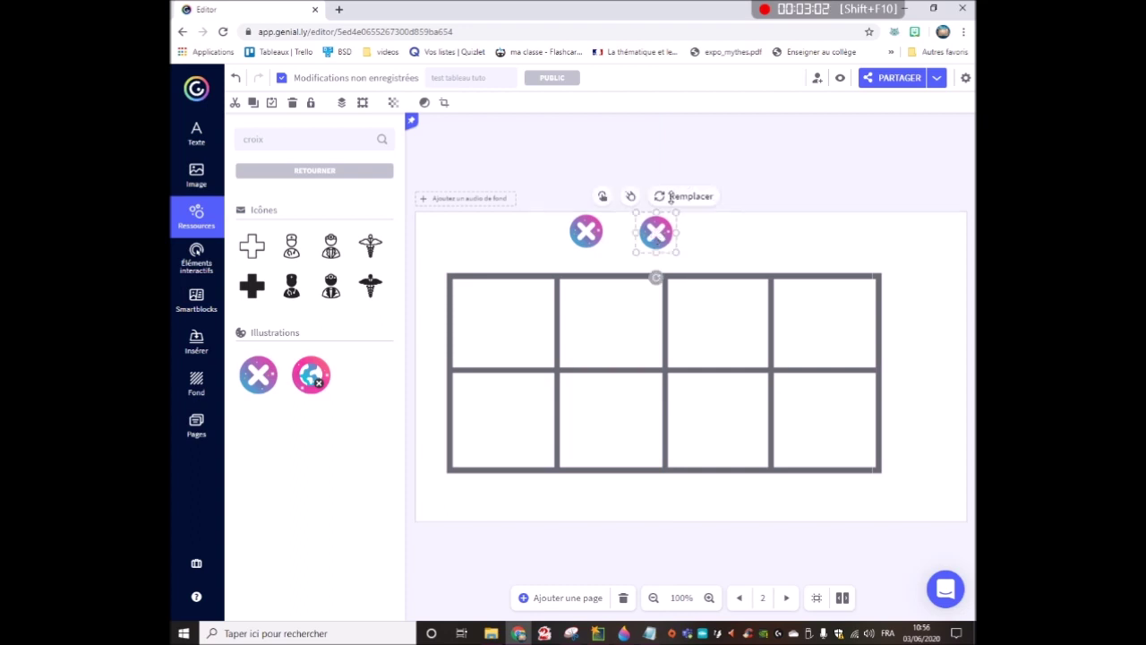
pyautogui.click(741, 181)
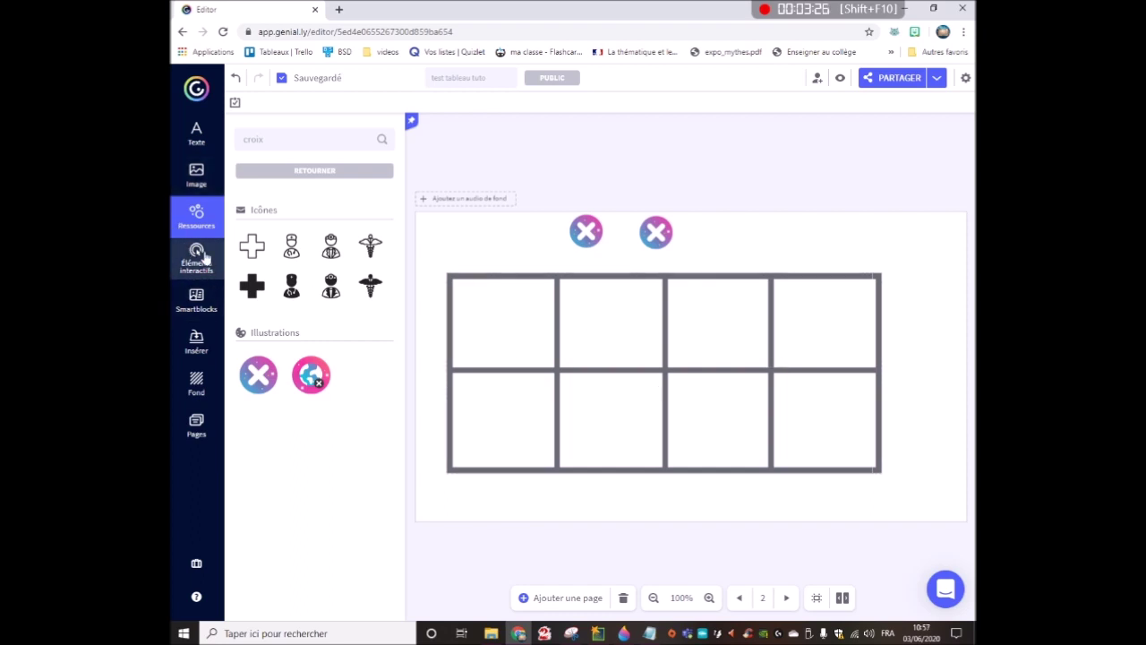
# Insert a thin outlined square from the shapes resources and fit it to the table's top-left cell
pyautogui.click(303, 172)
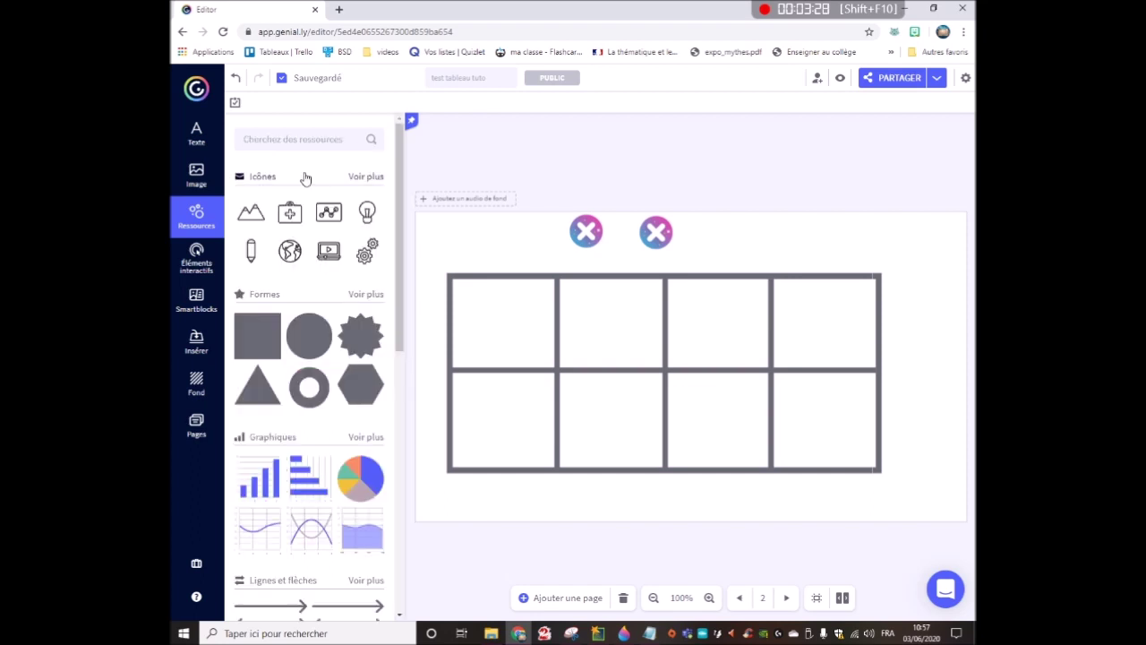
pyautogui.click(353, 295)
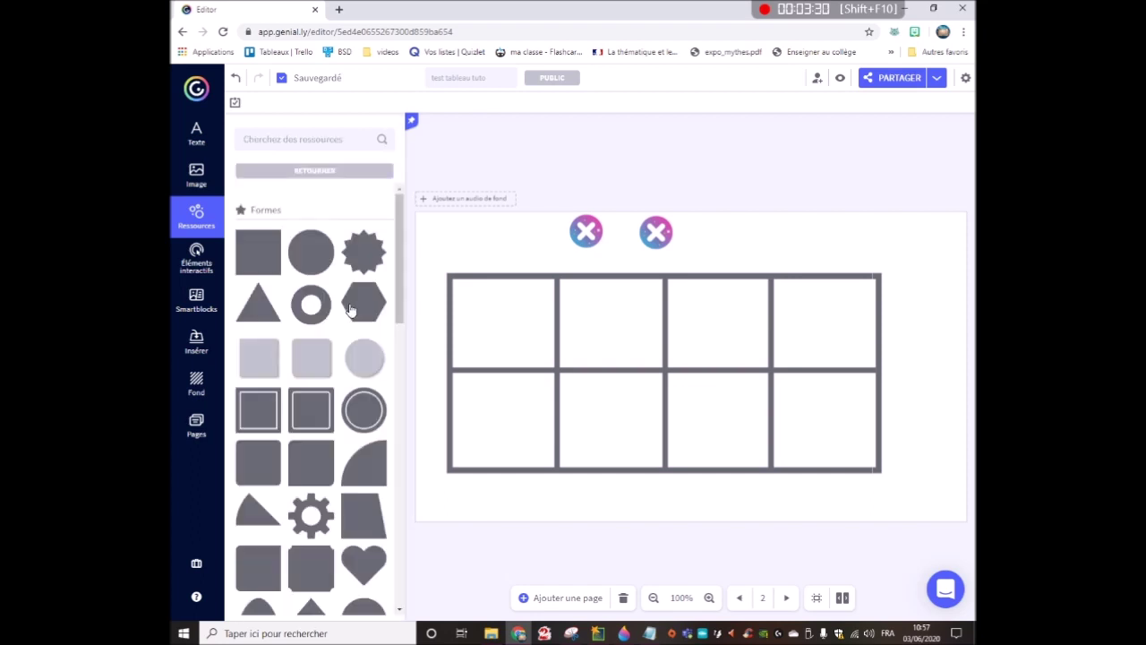
pyautogui.scroll(-10, 350, 314)
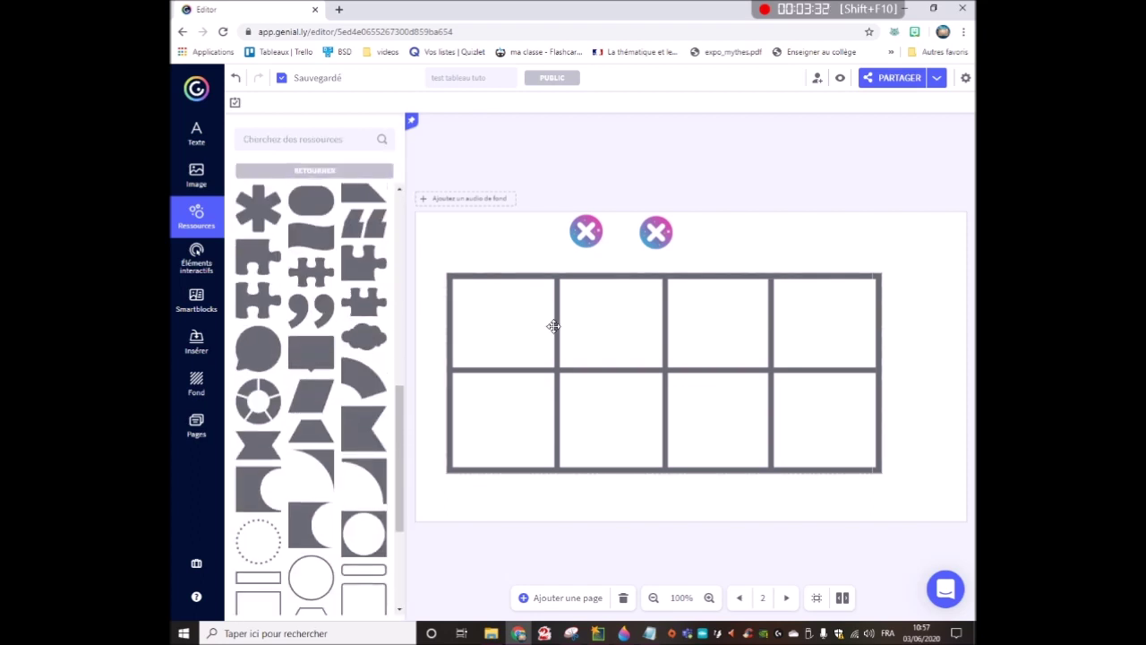
pyautogui.scroll(-5, 358, 403)
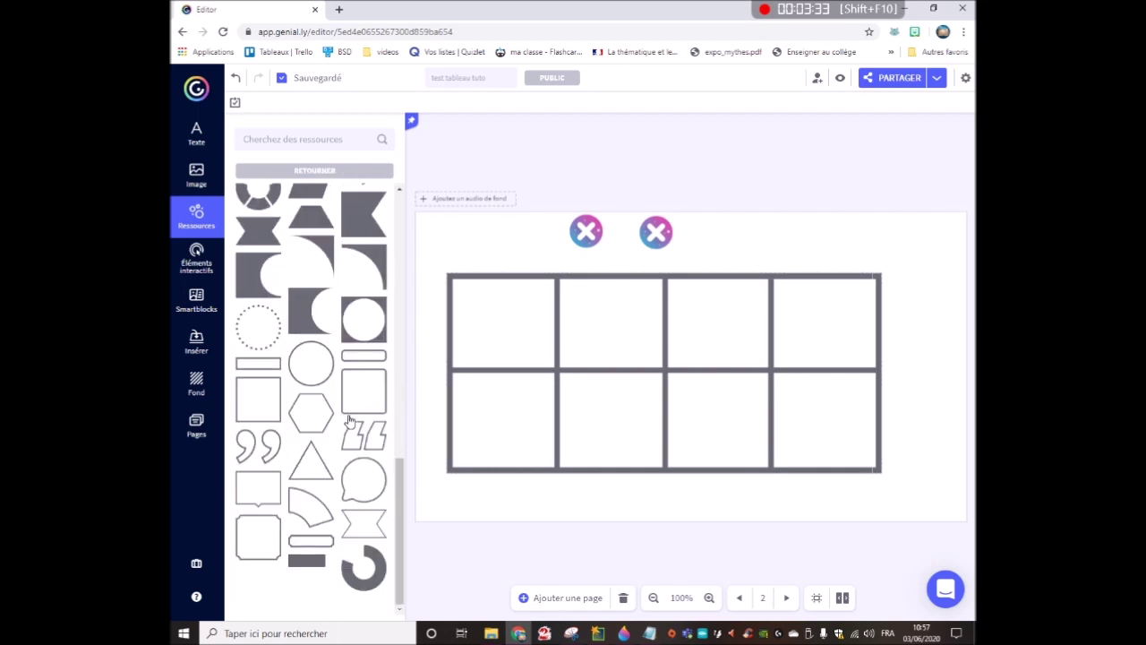
pyautogui.click(274, 405)
pyautogui.moveTo(686, 340); pyautogui.dragTo(487, 297)
pyautogui.moveTo(541, 322); pyautogui.dragTo(557, 330)
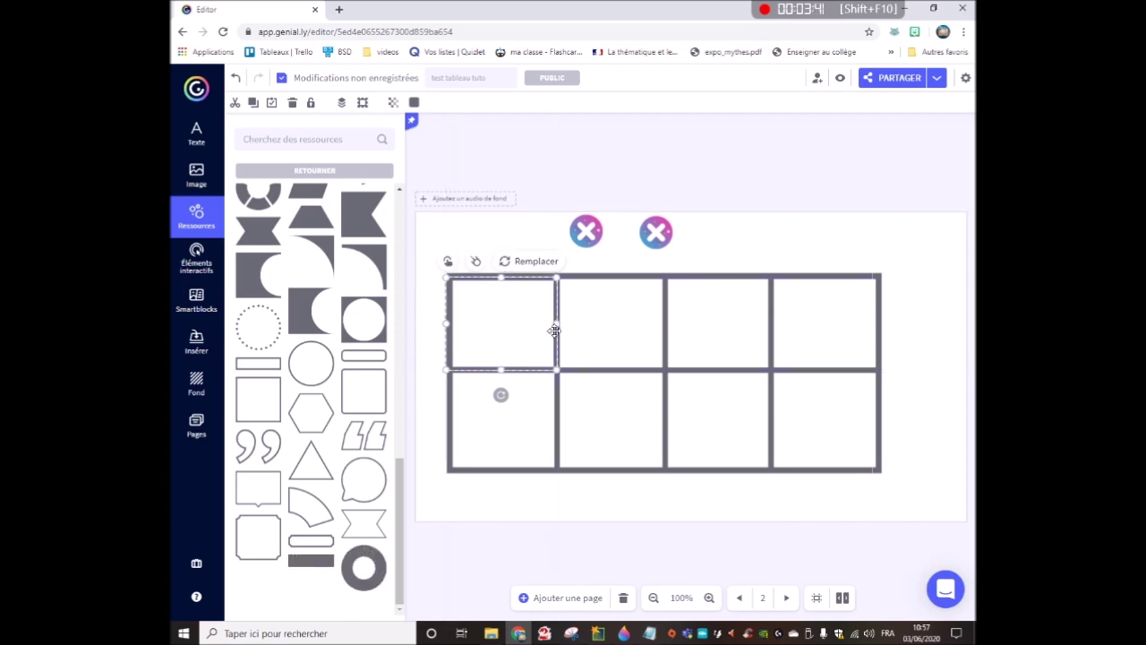
pyautogui.moveTo(446, 325); pyautogui.dragTo(450, 323)
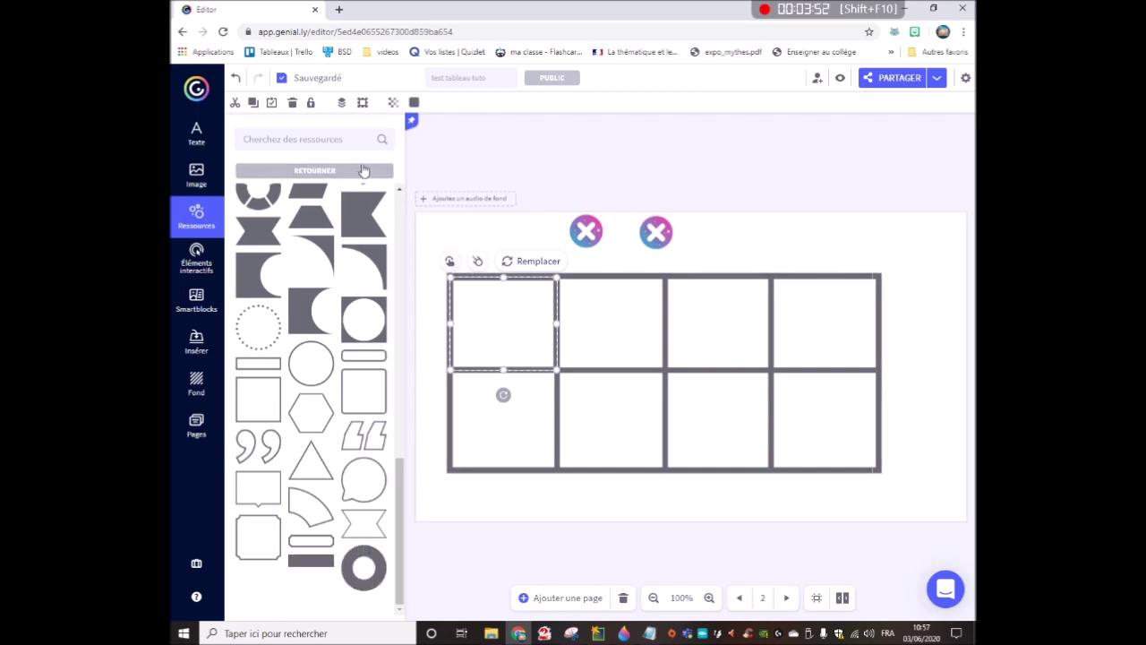
# Duplicate the outlined square and fit the copy to the third cell of the bottom row
pyautogui.click(339, 105)
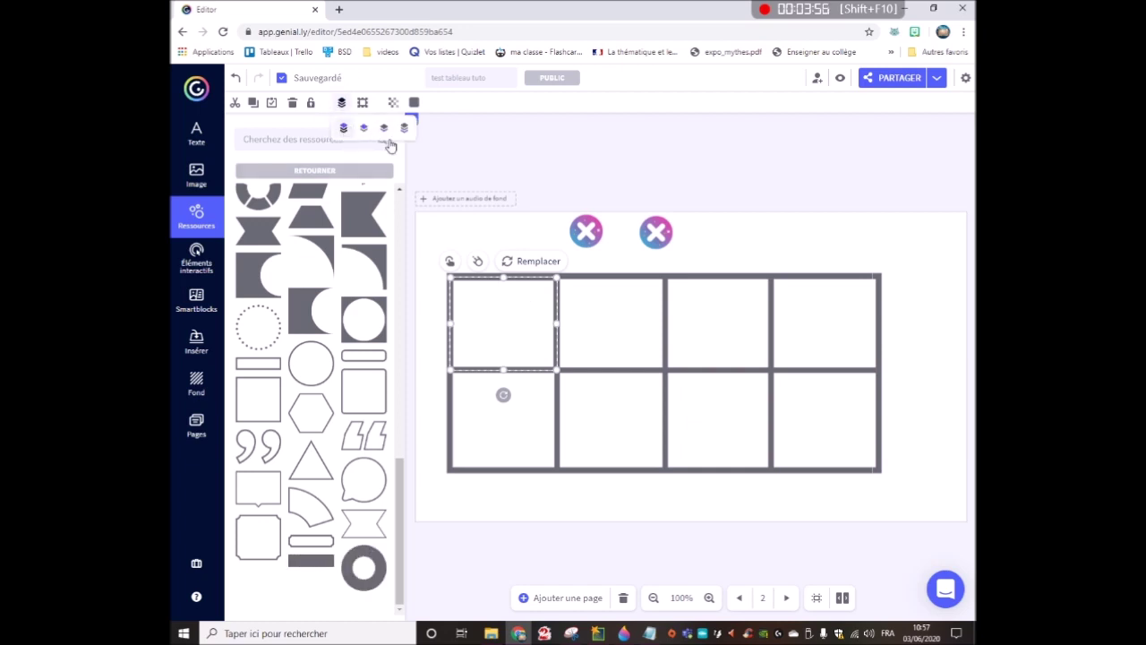
pyautogui.rightClick(503, 310)
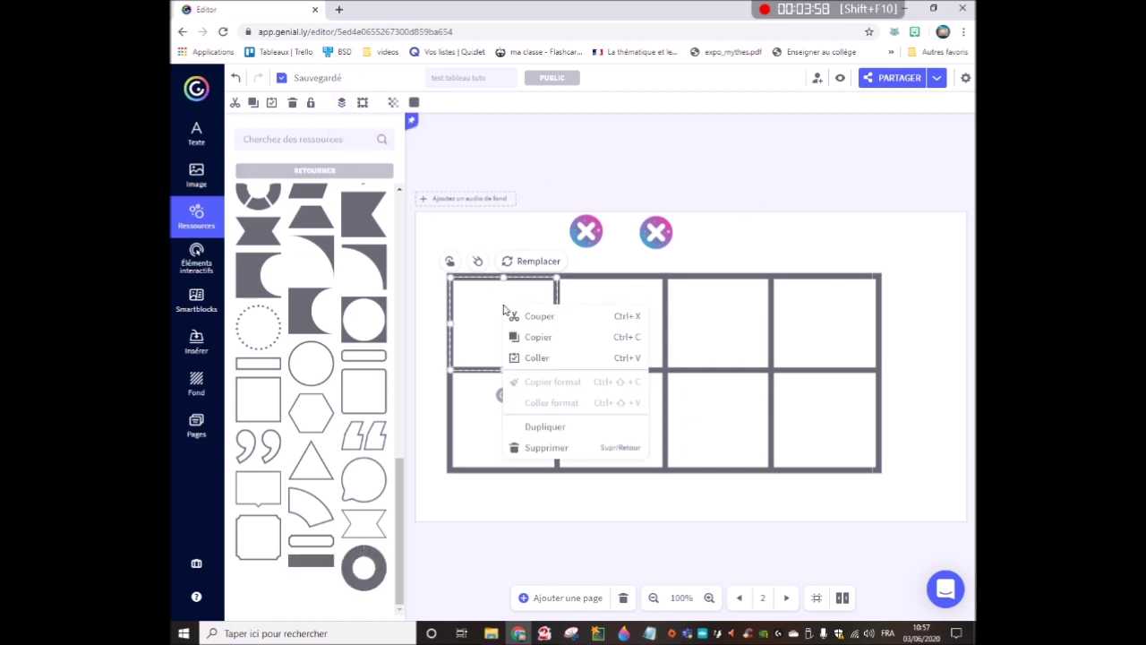
pyautogui.click(555, 426)
pyautogui.moveTo(514, 335); pyautogui.dragTo(722, 467)
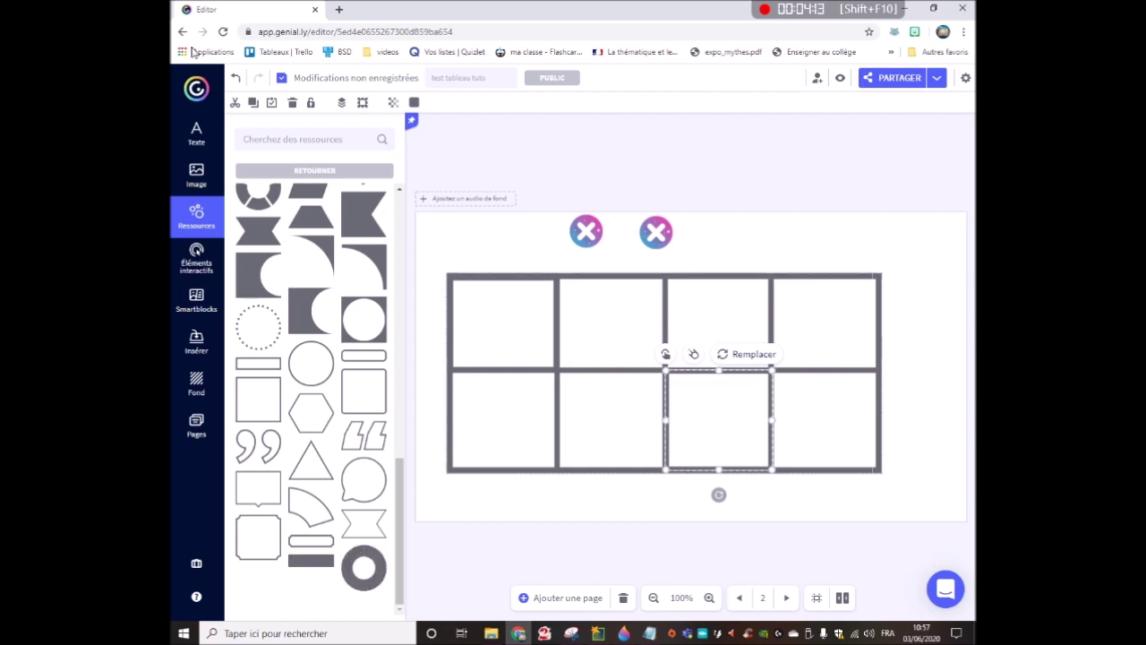
# Adjust the stacking order of the bottom-row square and of the two cross markers
pyautogui.click(341, 103)
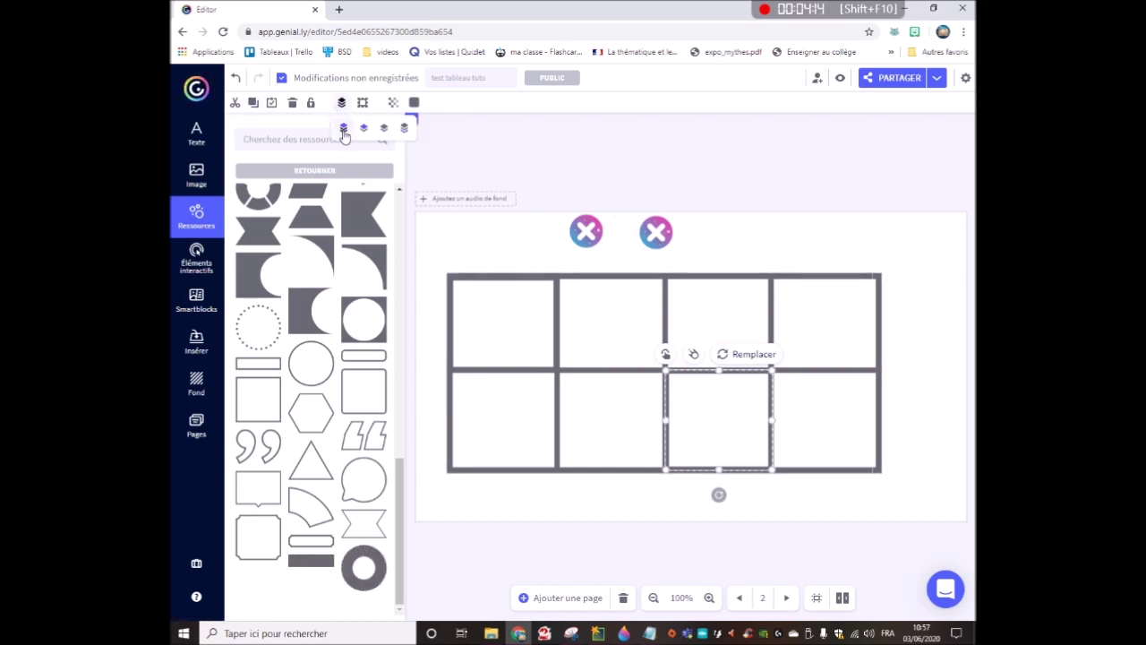
pyautogui.moveTo(706, 222); pyautogui.dragTo(530, 237)
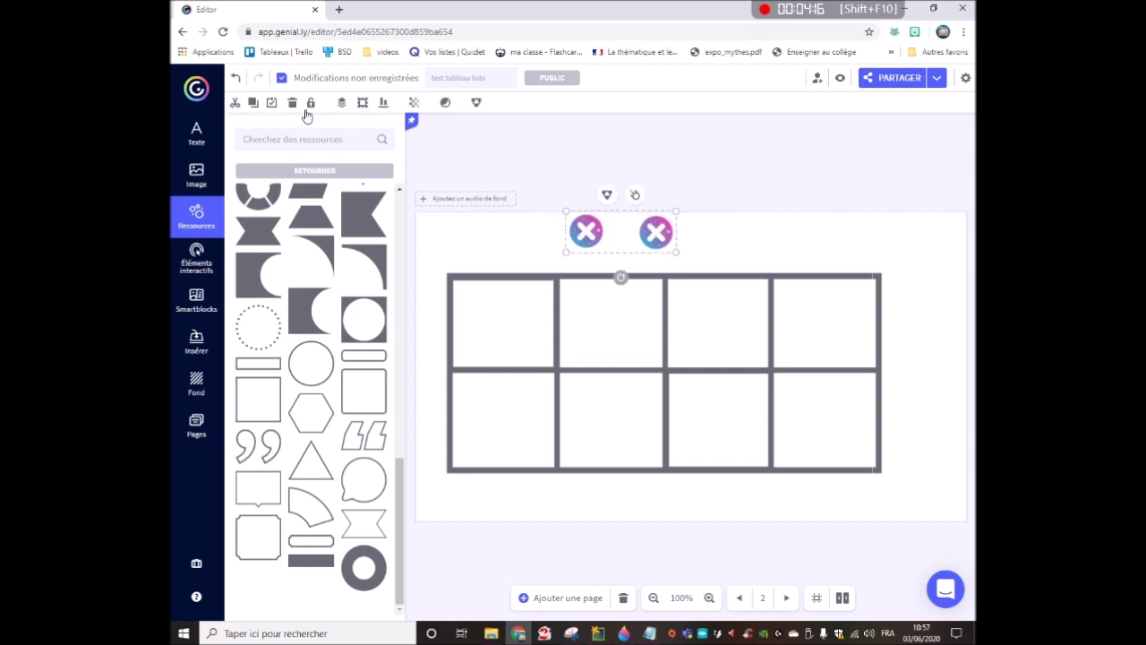
pyautogui.click(341, 103)
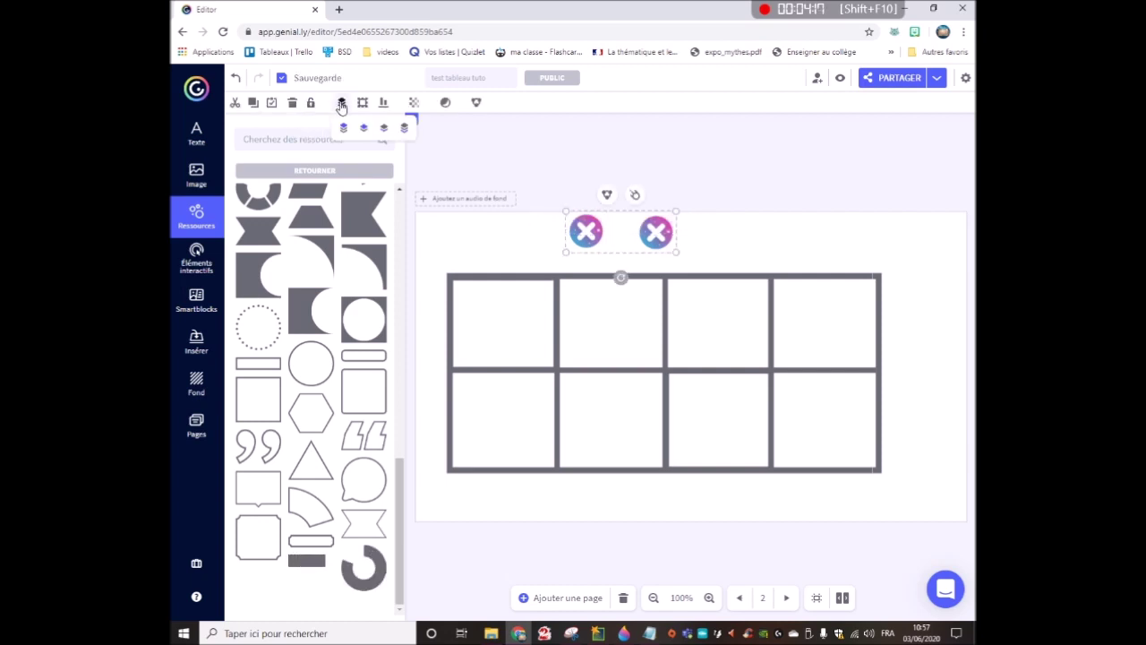
pyautogui.click(779, 196)
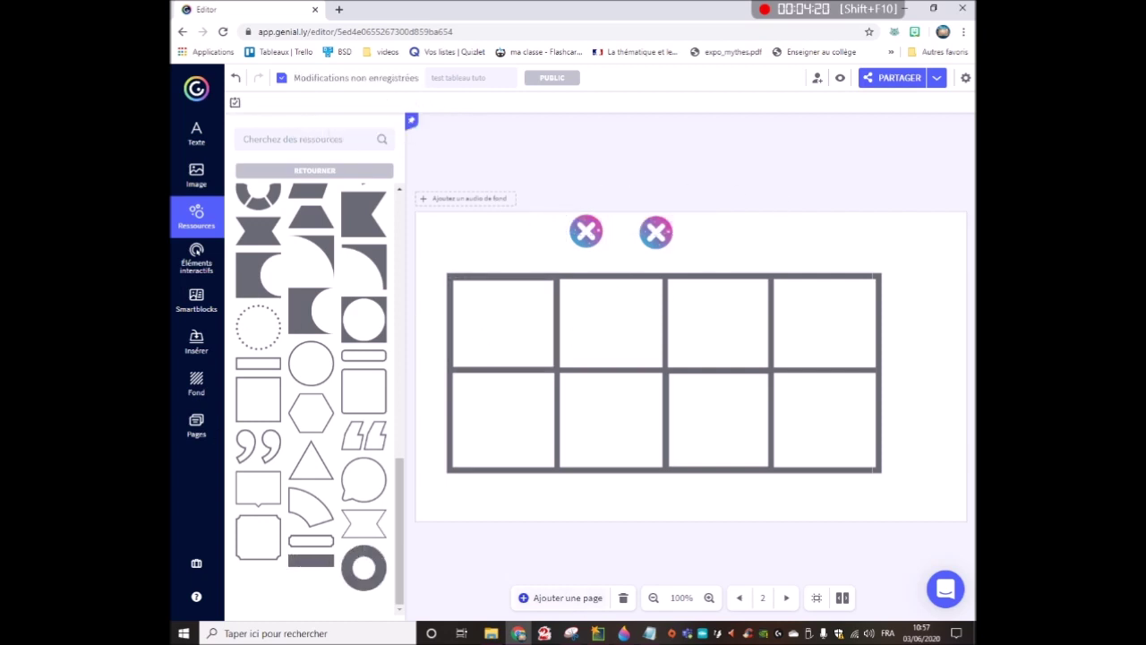
# Switch to Notepad, copy the line <div id="v1"></div> from "script croix tableau.txt" and return to Genially
pyautogui.click(650, 633)
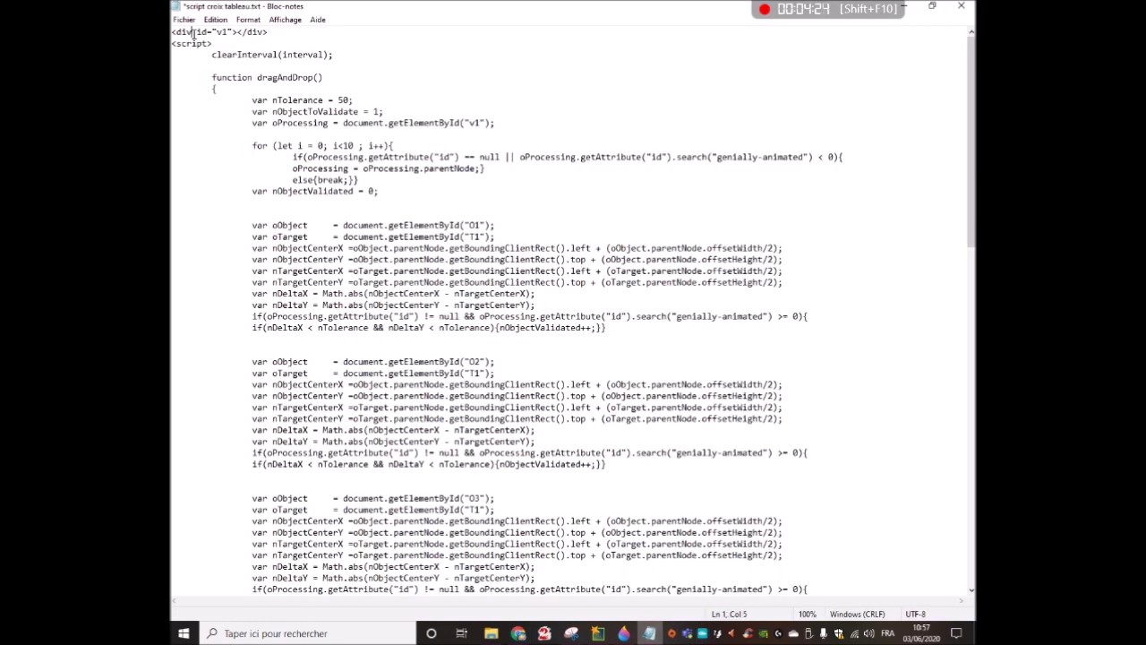
pyautogui.moveTo(271, 32); pyautogui.dragTo(176, 32)
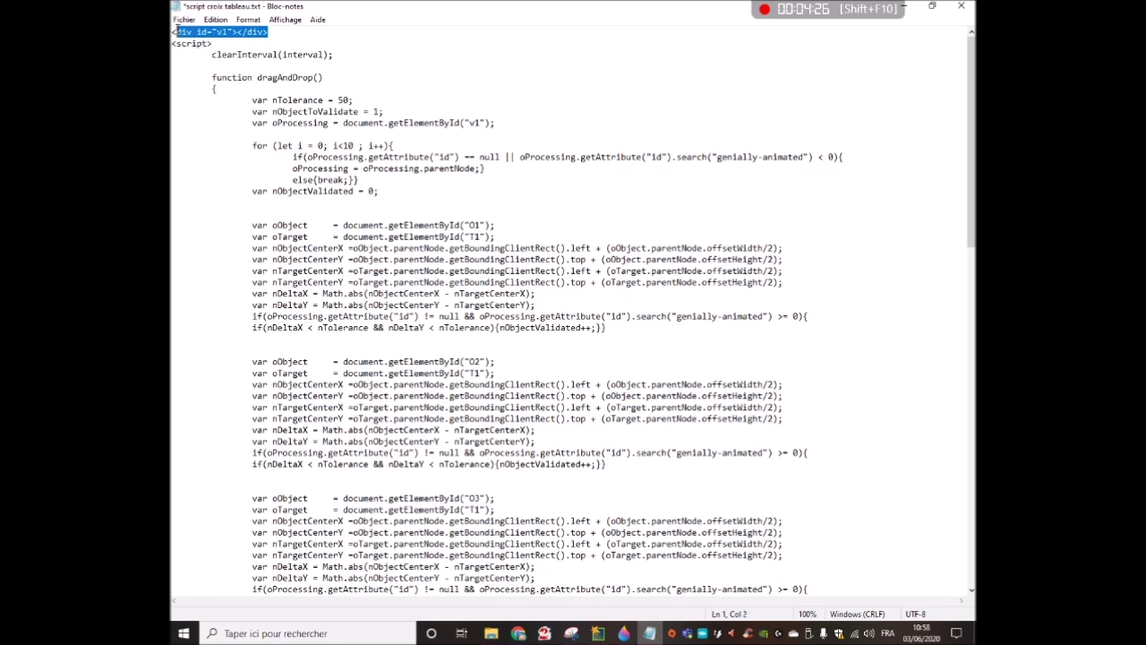
pyautogui.click(517, 632)
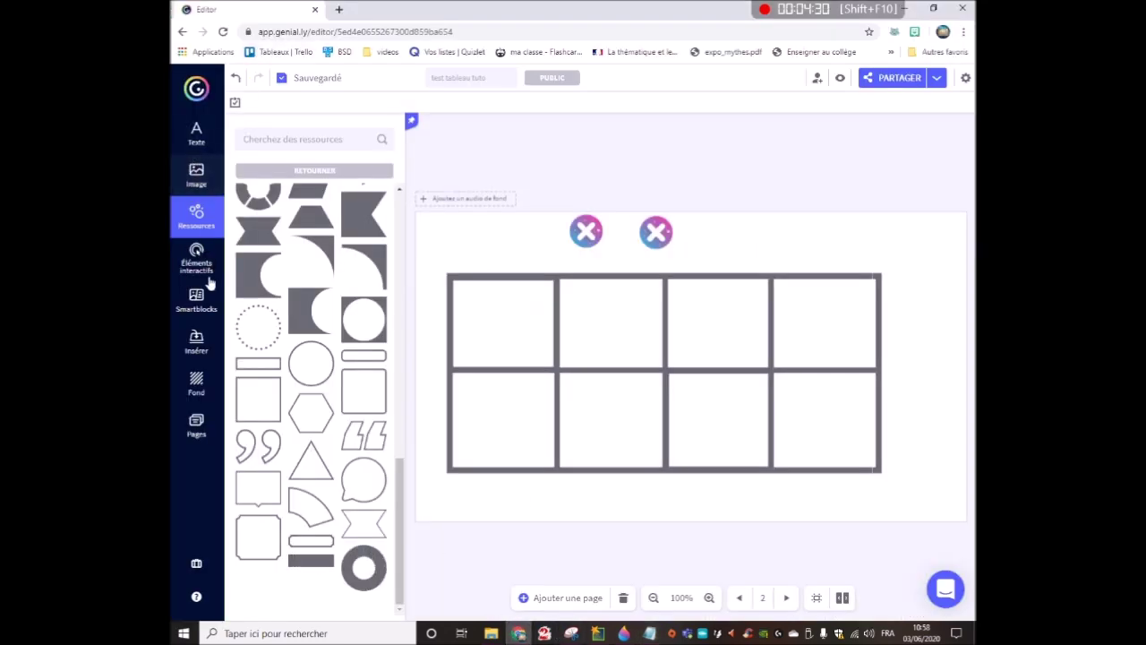
# Insert the external code <div id="c1"></div><script></script> on the page, changing the pasted id from v1 to c1
pyautogui.click(196, 340)
pyautogui.click(376, 126)
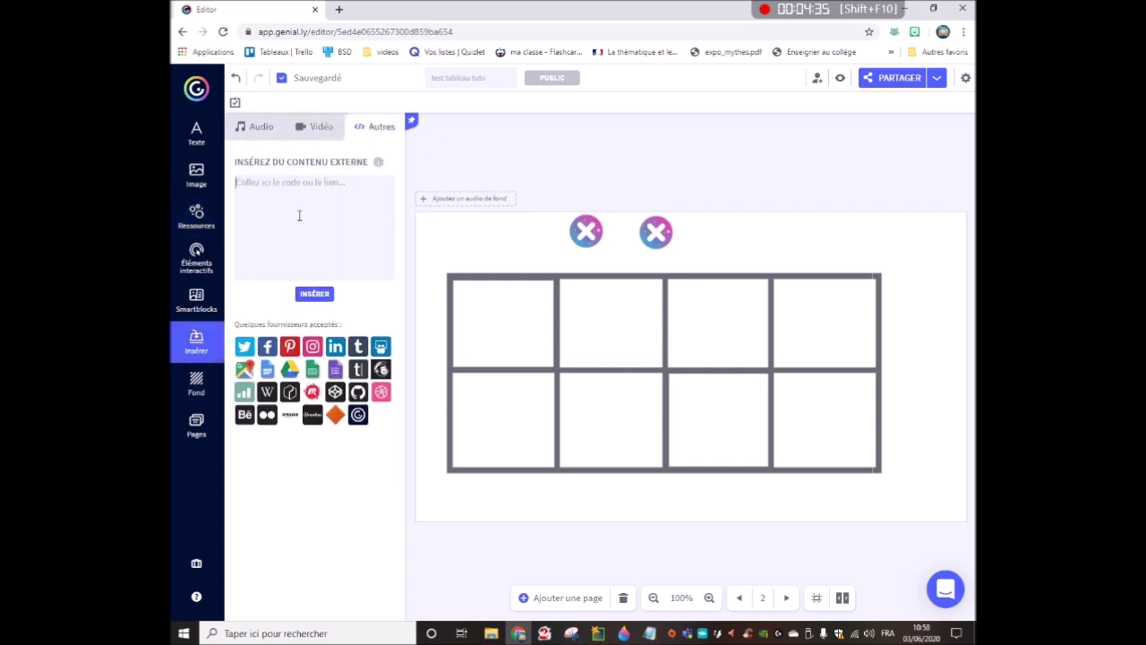
pyautogui.click(299, 214)
pyautogui.write('<div id="v1"></div>')
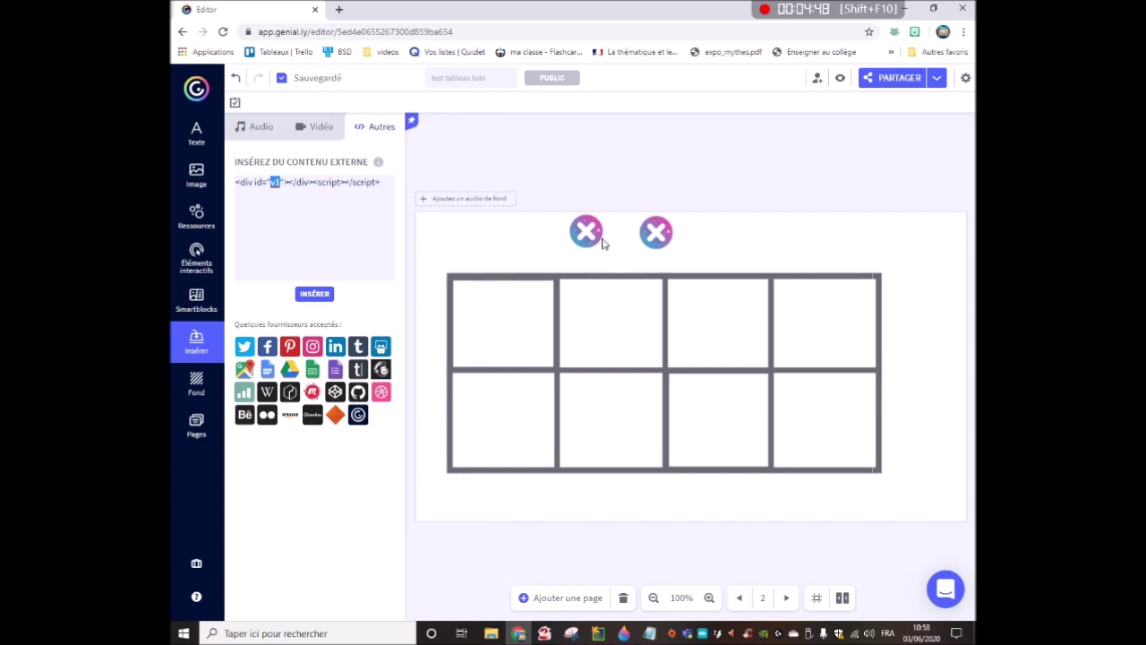
pyautogui.write('c1')
pyautogui.click(319, 296)
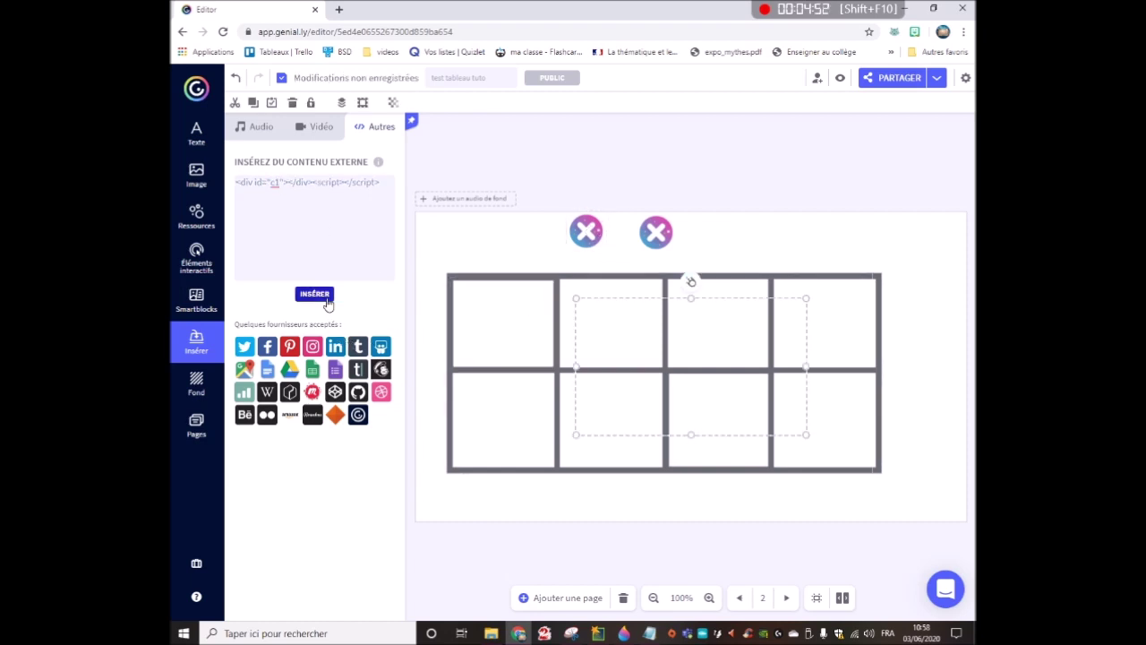
# Shrink the c1 code box to fit over the first cross marker and group the two together
pyautogui.moveTo(806, 306); pyautogui.dragTo(608, 213)
pyautogui.moveTo(586, 260); pyautogui.dragTo(586, 253)
pyautogui.click(549, 242)
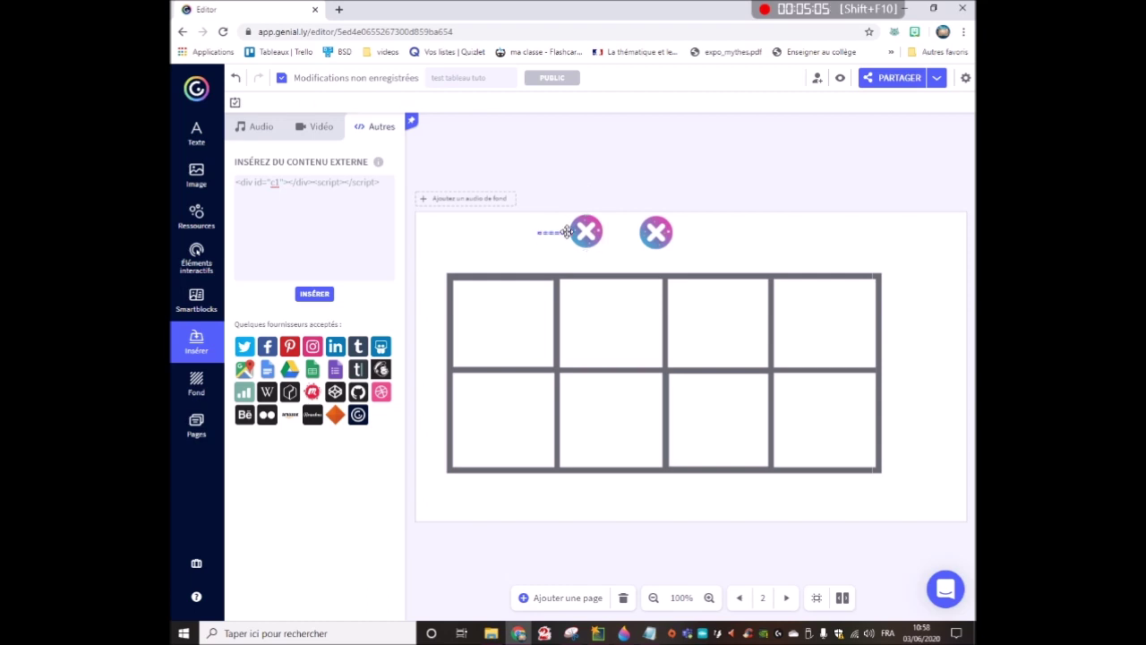
pyautogui.click(584, 232)
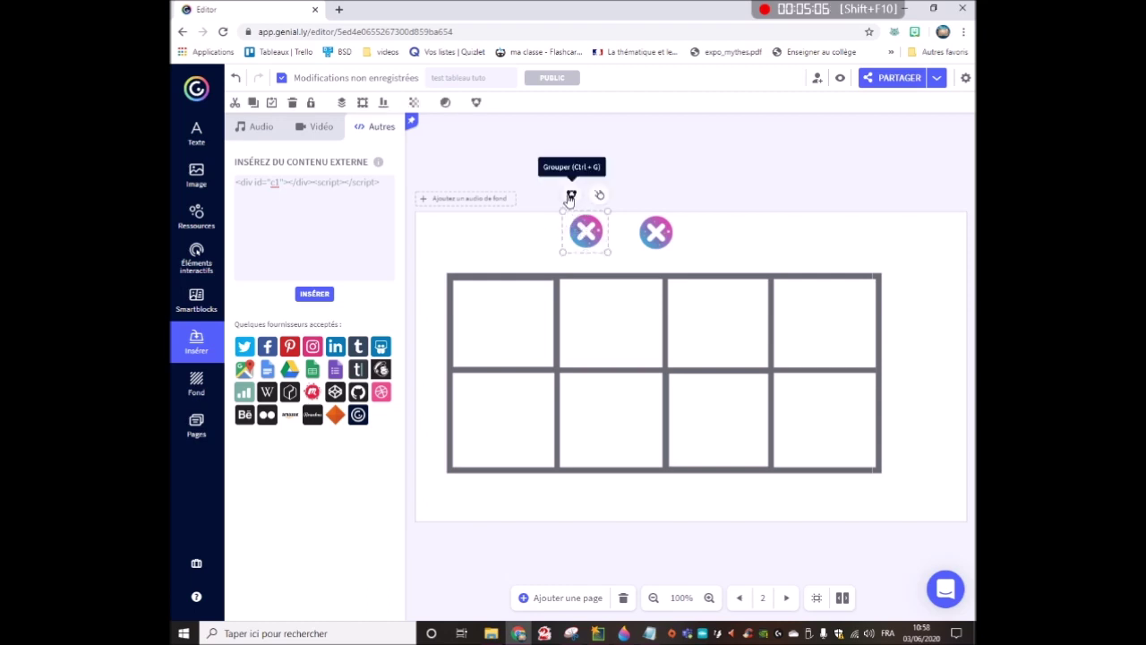
# Change the id in the external code to c2 and insert it on the page
pyautogui.click(288, 180)
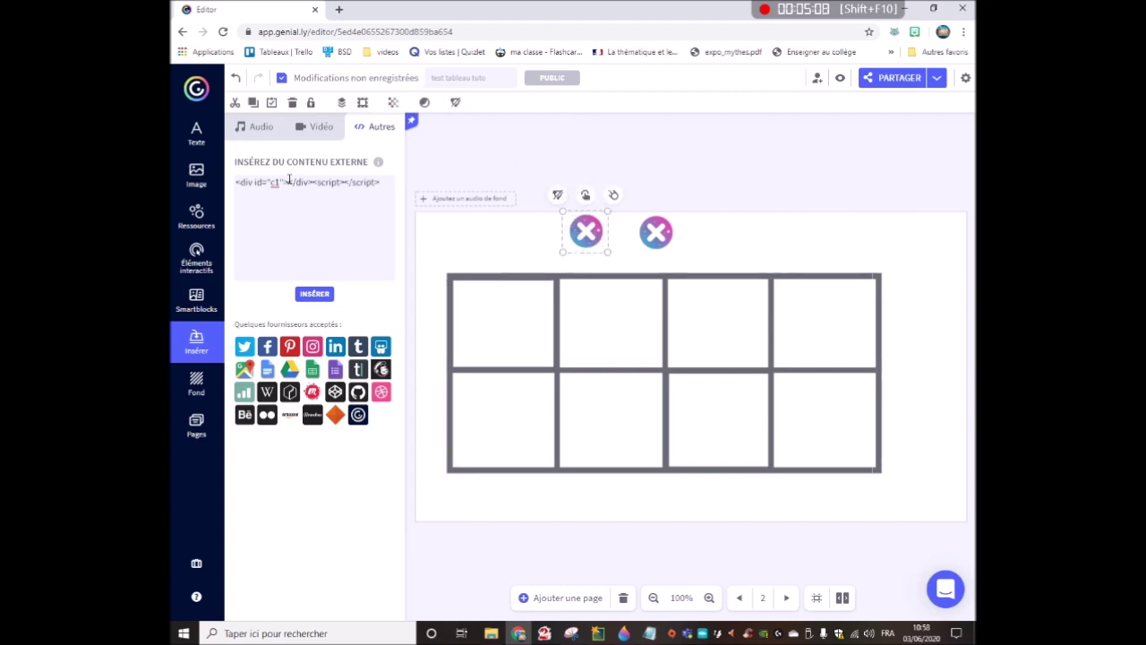
pyautogui.click(279, 182)
pyautogui.press('BackSpace')
pyautogui.write('2')
pyautogui.click(314, 296)
# Shrink the c2 code box, place it over the second cross marker and group the two together
pyautogui.moveTo(806, 306); pyautogui.dragTo(632, 407)
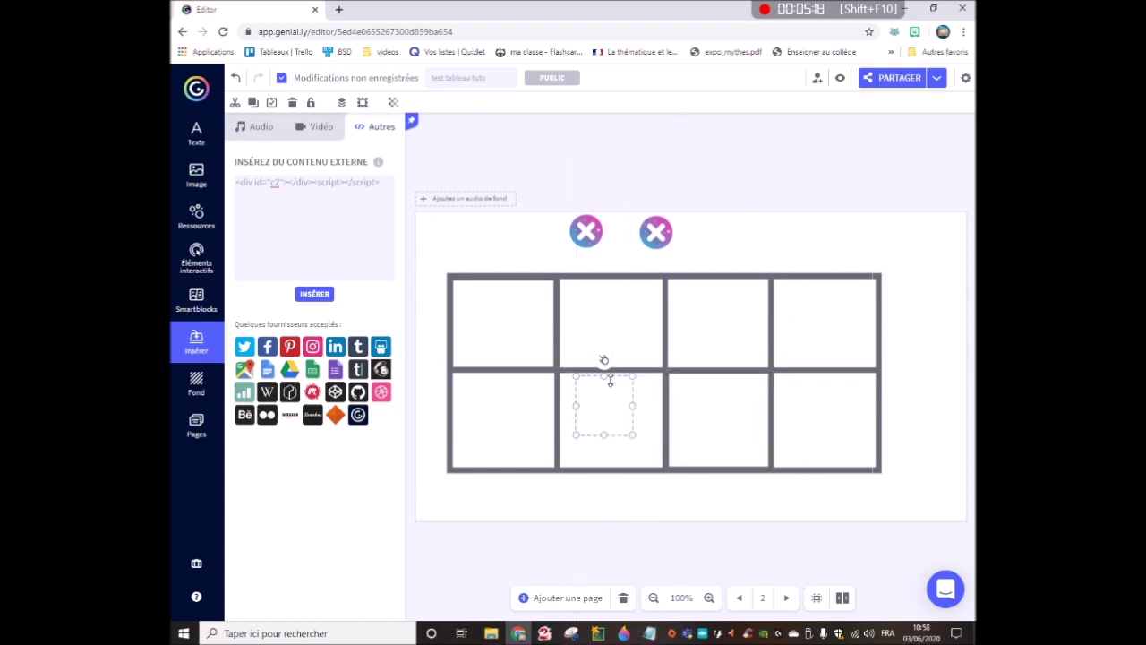
pyautogui.moveTo(609, 404); pyautogui.dragTo(654, 251)
pyautogui.moveTo(658, 205); pyautogui.dragTo(656, 213)
pyautogui.moveTo(721, 233); pyautogui.dragTo(637, 244)
pyautogui.click(641, 197)
# Insert the external code with the id t1 and fit its box to the table's top-left cell
pyautogui.click(282, 183)
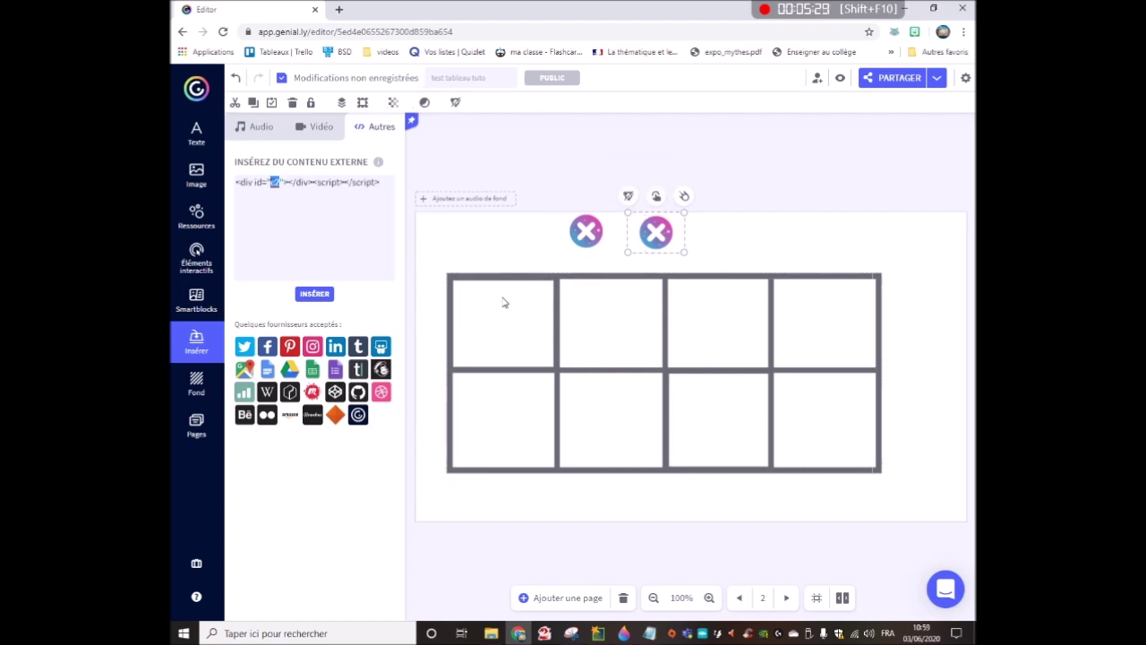
pyautogui.write('11')
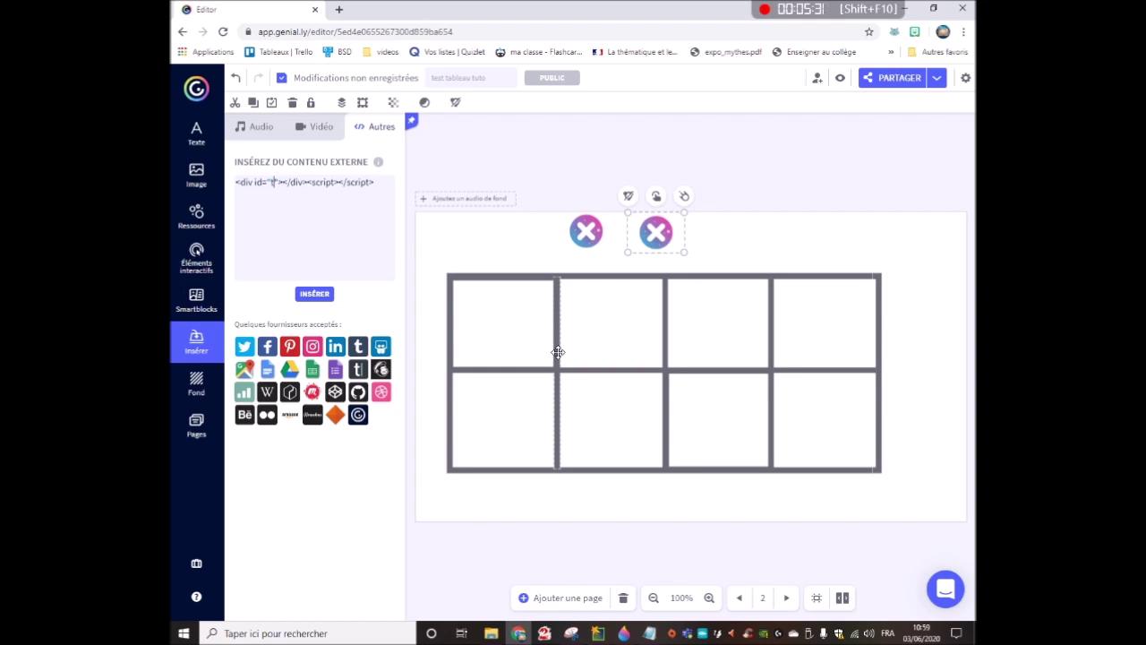
pyautogui.click(313, 295)
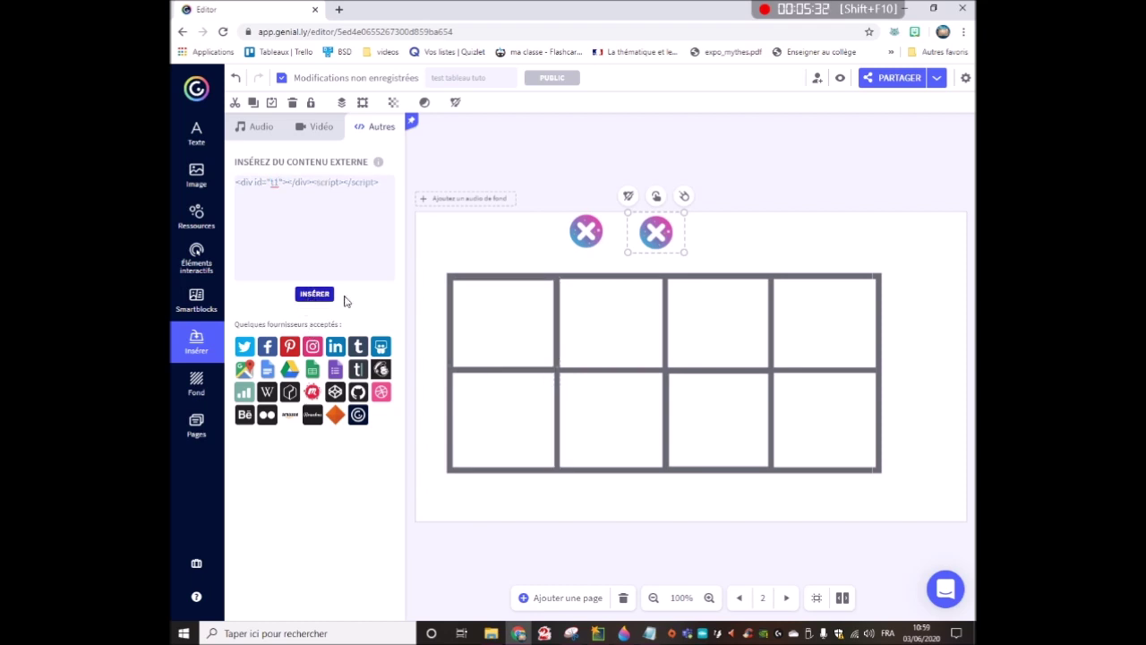
pyautogui.moveTo(808, 368); pyautogui.dragTo(668, 369)
pyautogui.moveTo(620, 310); pyautogui.dragTo(558, 310)
pyautogui.moveTo(499, 273); pyautogui.dragTo(452, 311)
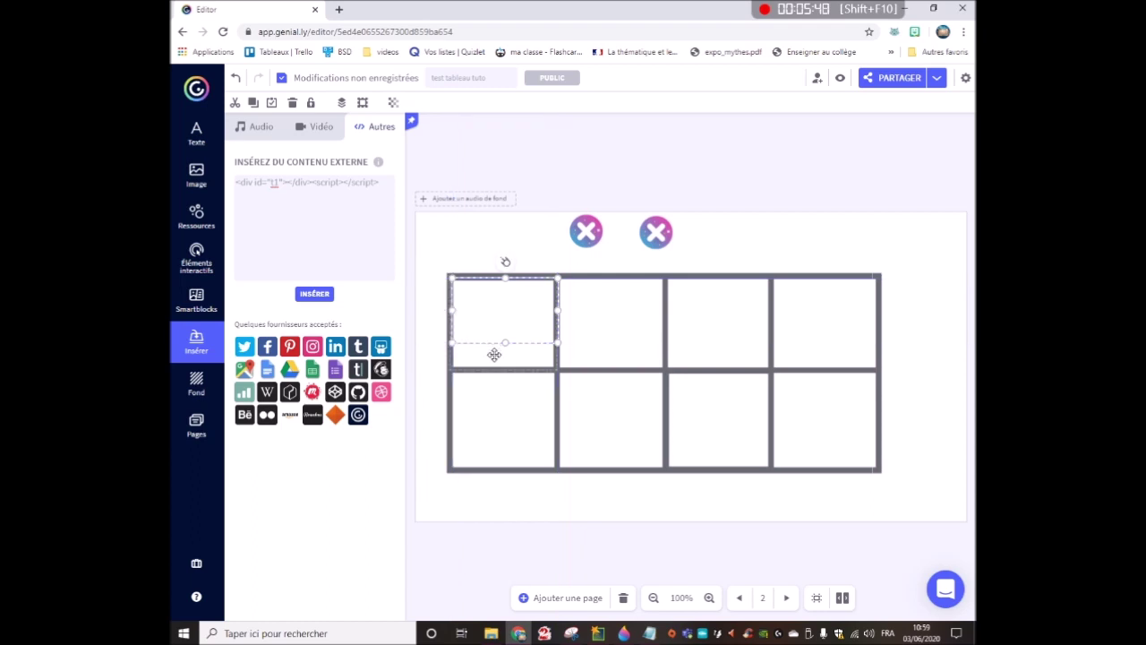
pyautogui.moveTo(508, 343); pyautogui.dragTo(506, 363)
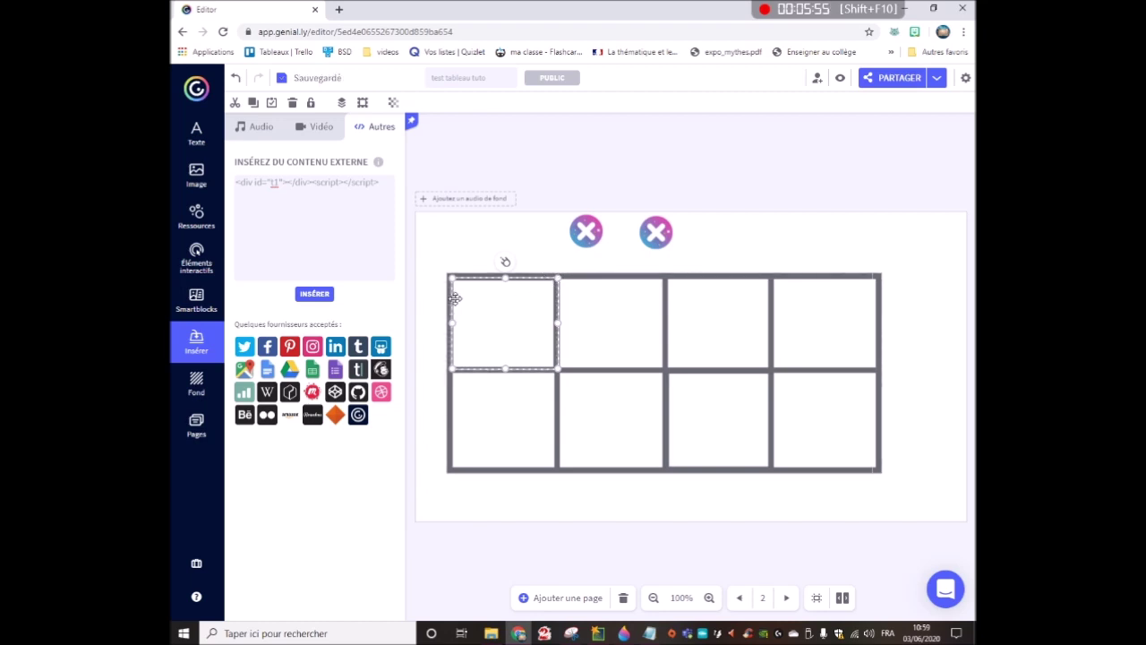
# Group the t1 code box with the top-left cell's frame and return the group to its place in the table
pyautogui.moveTo(519, 294); pyautogui.dragTo(502, 248)
pyautogui.moveTo(540, 357); pyautogui.dragTo(563, 307)
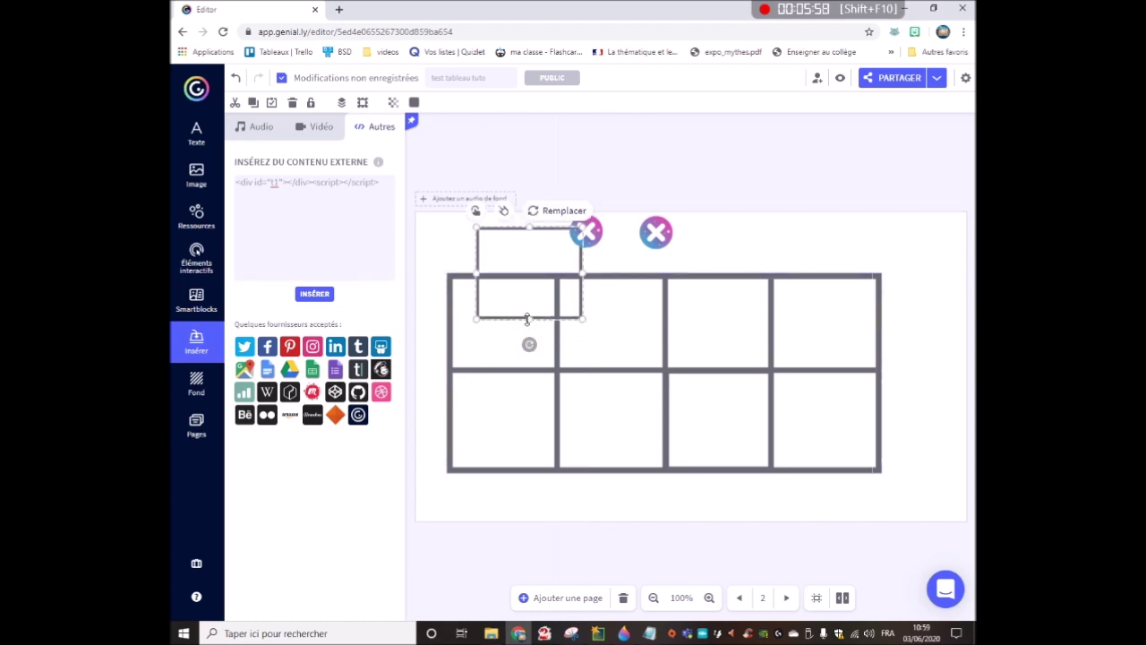
pyautogui.moveTo(452, 258); pyautogui.dragTo(512, 259)
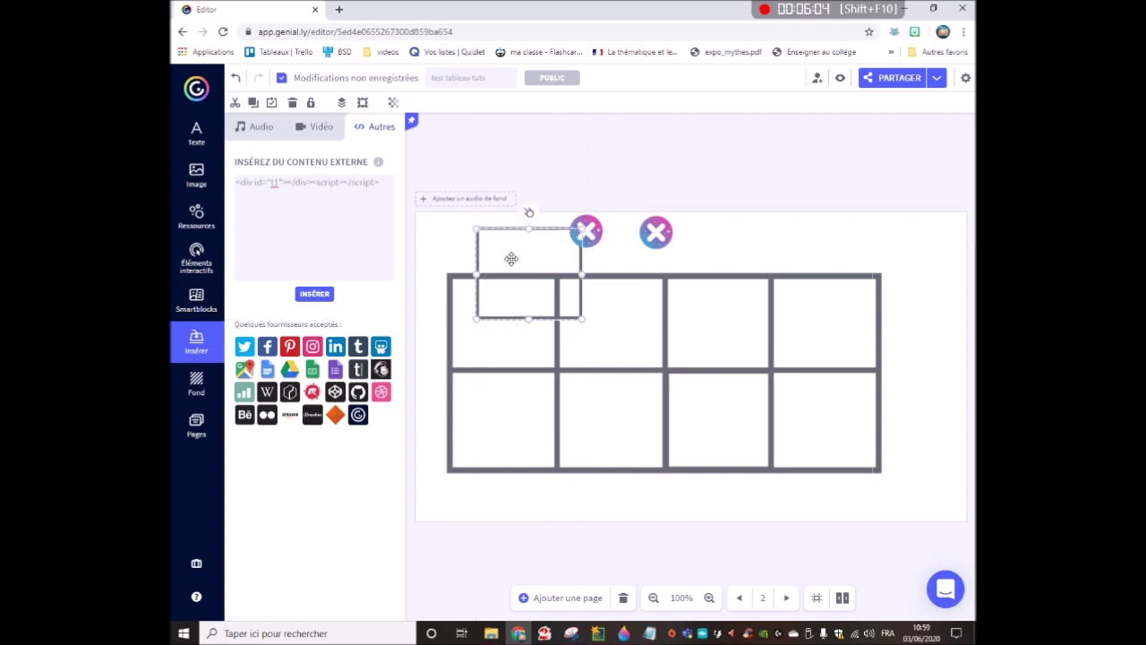
pyautogui.click(498, 248)
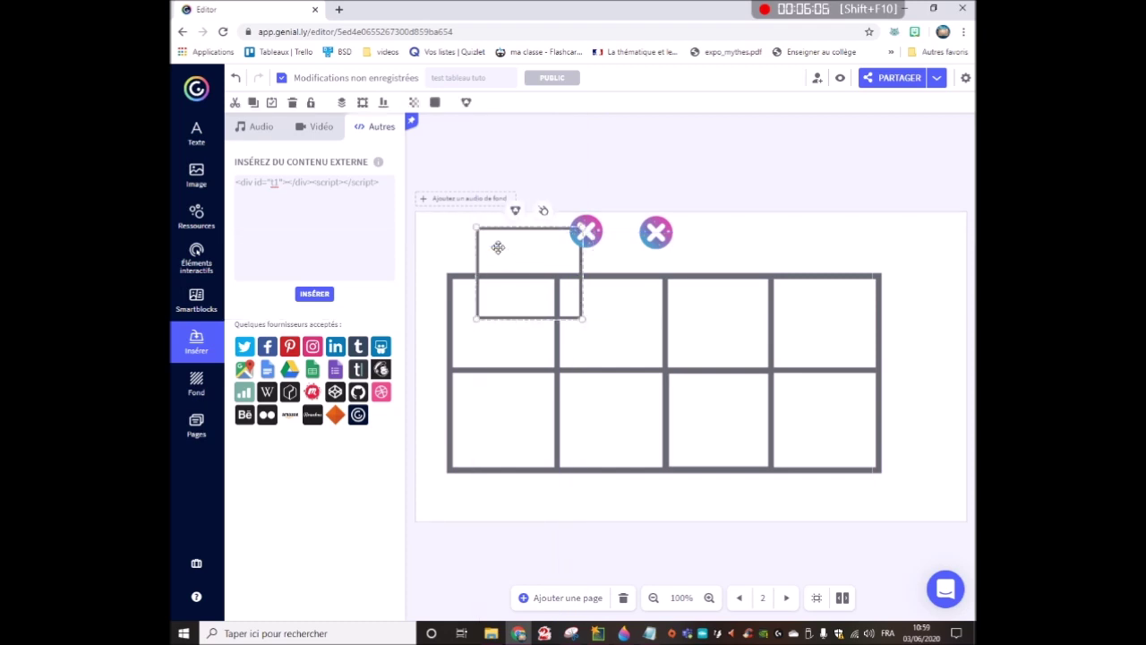
pyautogui.moveTo(529, 263); pyautogui.dragTo(502, 313)
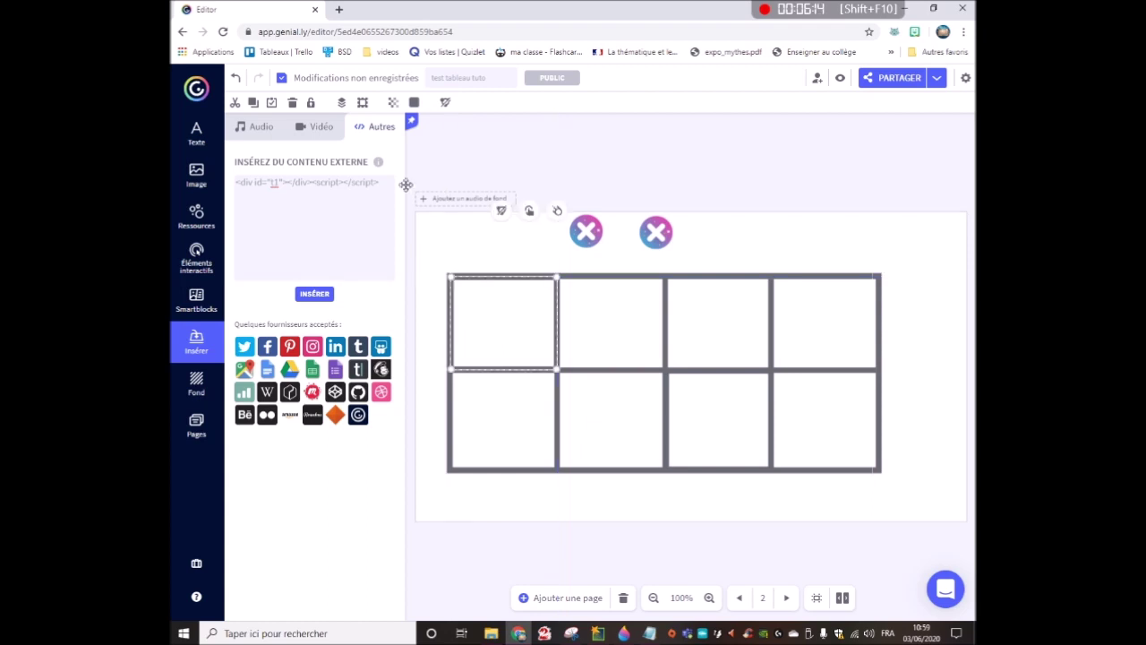
# Change the id in the external code to t2 and insert it on the page
pyautogui.click(276, 180)
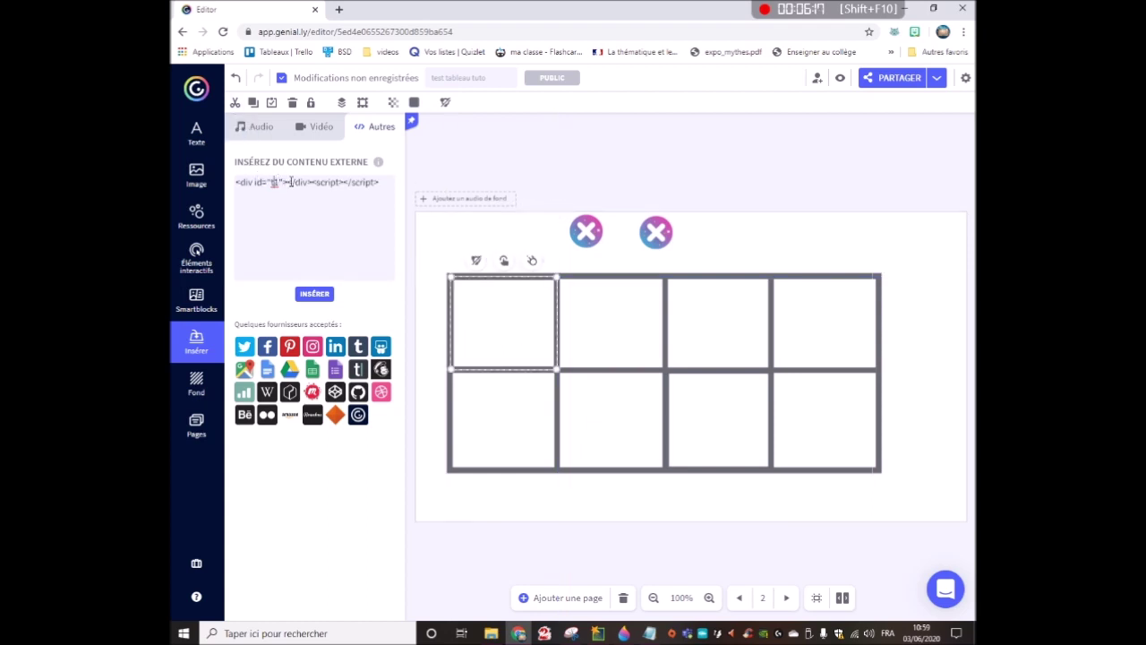
pyautogui.press('BackSpace')
pyautogui.write('2')
pyautogui.click(312, 295)
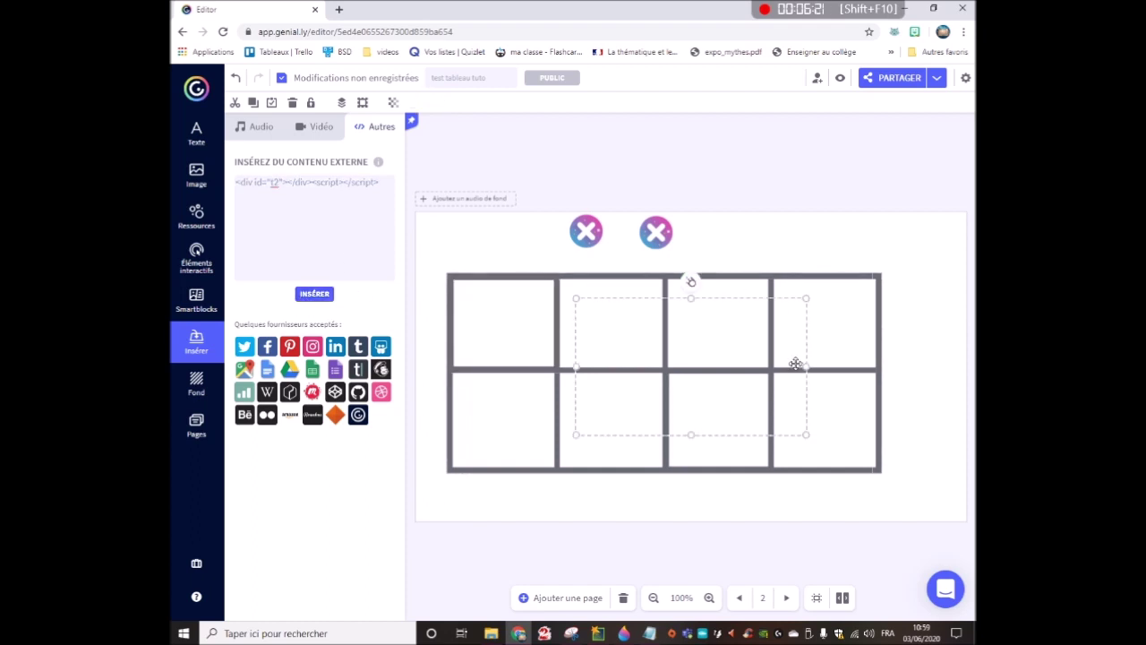
# Shrink the t2 code box and fit it to the cell frame pulled out above the table's right half
pyautogui.moveTo(808, 368); pyautogui.dragTo(676, 368)
pyautogui.moveTo(625, 431); pyautogui.dragTo(625, 384)
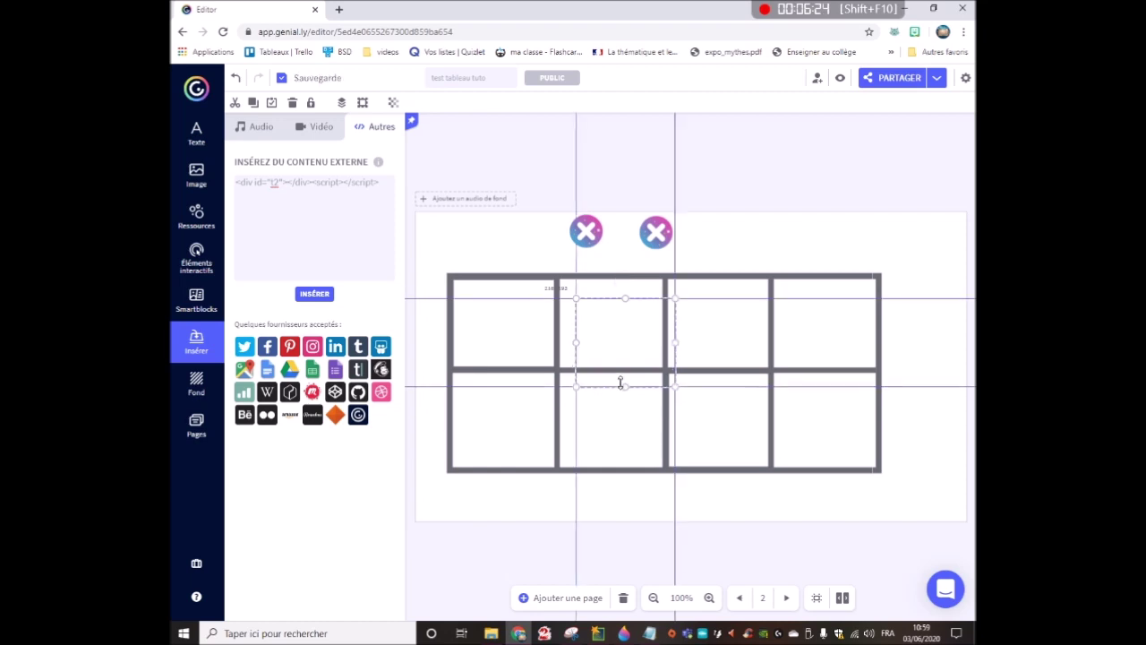
pyautogui.moveTo(622, 342); pyautogui.dragTo(837, 276)
pyautogui.click(608, 362)
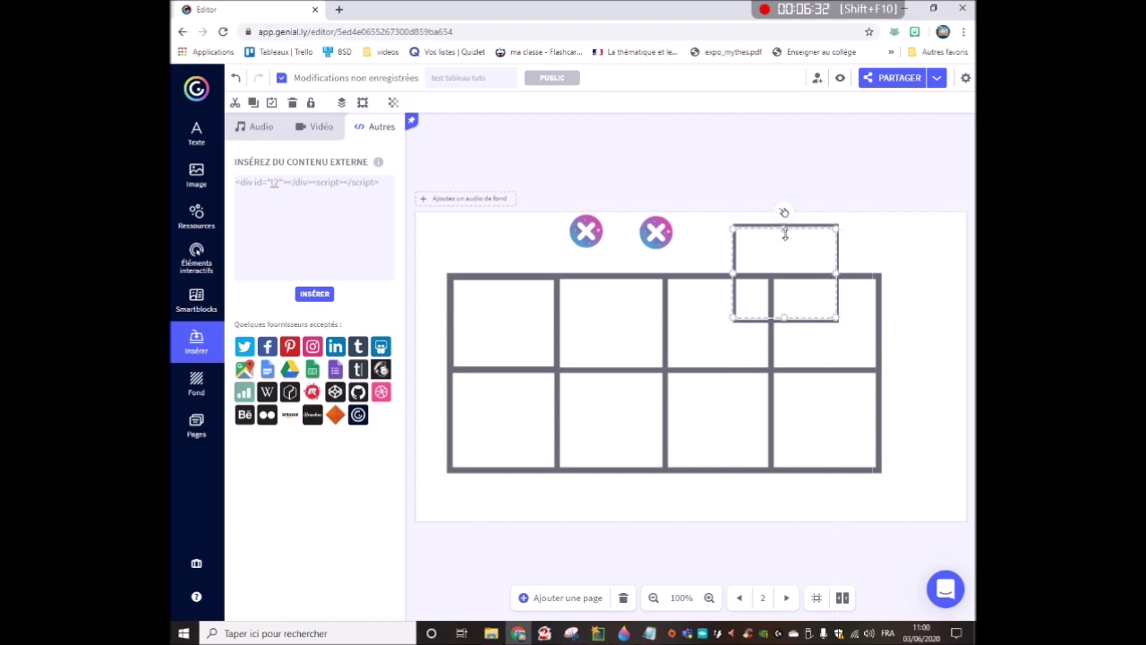
pyautogui.moveTo(784, 231); pyautogui.dragTo(735, 276)
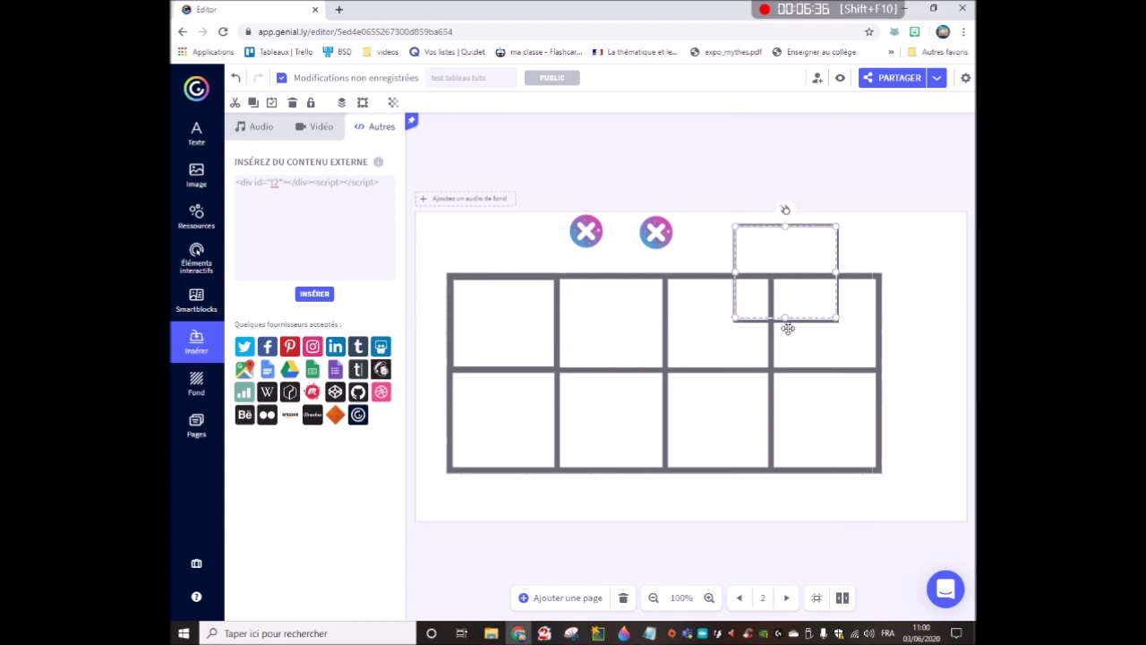
pyautogui.moveTo(787, 321); pyautogui.dragTo(785, 319)
pyautogui.moveTo(868, 243); pyautogui.dragTo(768, 260)
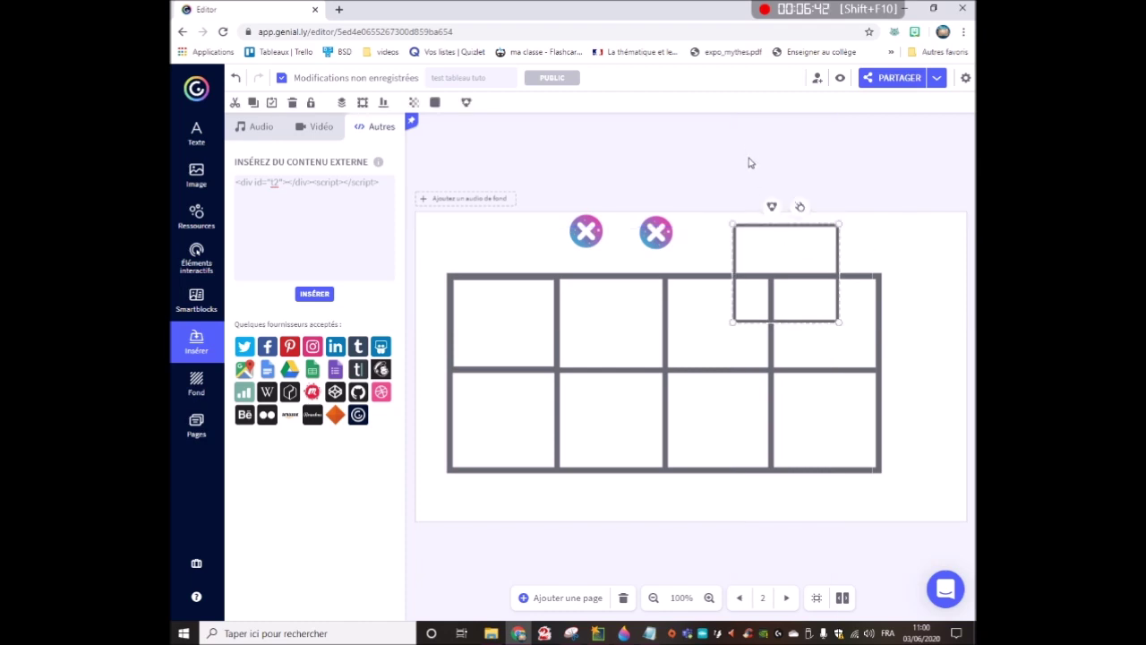
# Group the t2 code box with its cell frame and place the group in the bottom-row cell of the third column
pyautogui.click(774, 208)
pyautogui.moveTo(798, 259); pyautogui.dragTo(733, 395)
pyautogui.click(926, 283)
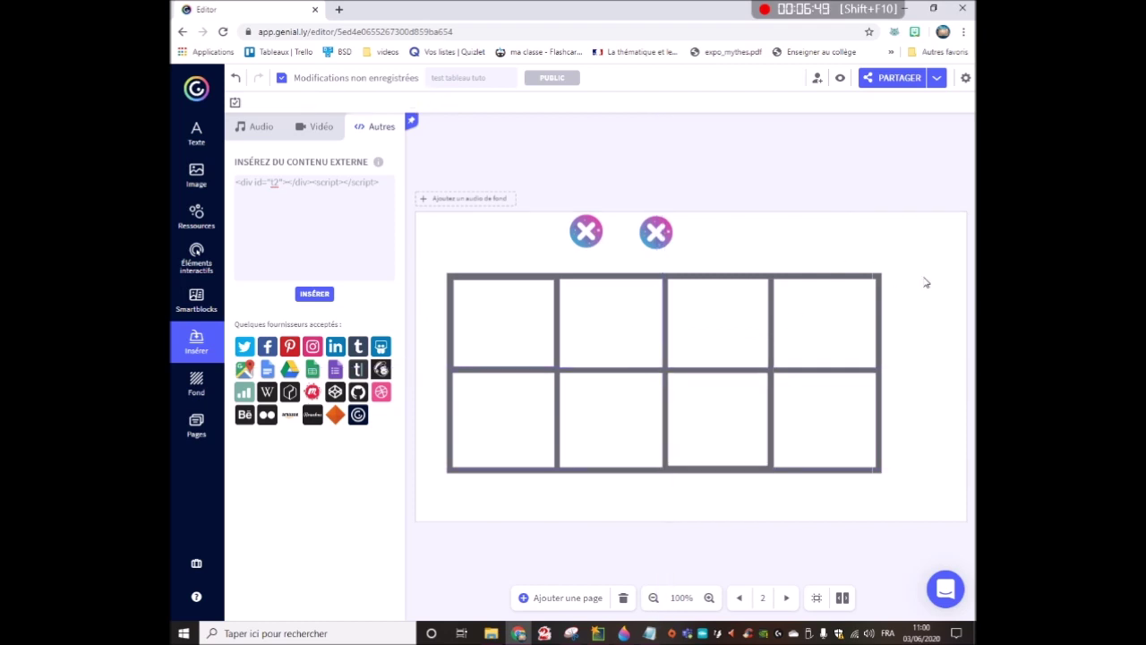
# Switch to Notepad and examine the script's div id, nObjectToValidate setting and object-target blocks, comparing them with the Genially page's code ids
pyautogui.click(649, 632)
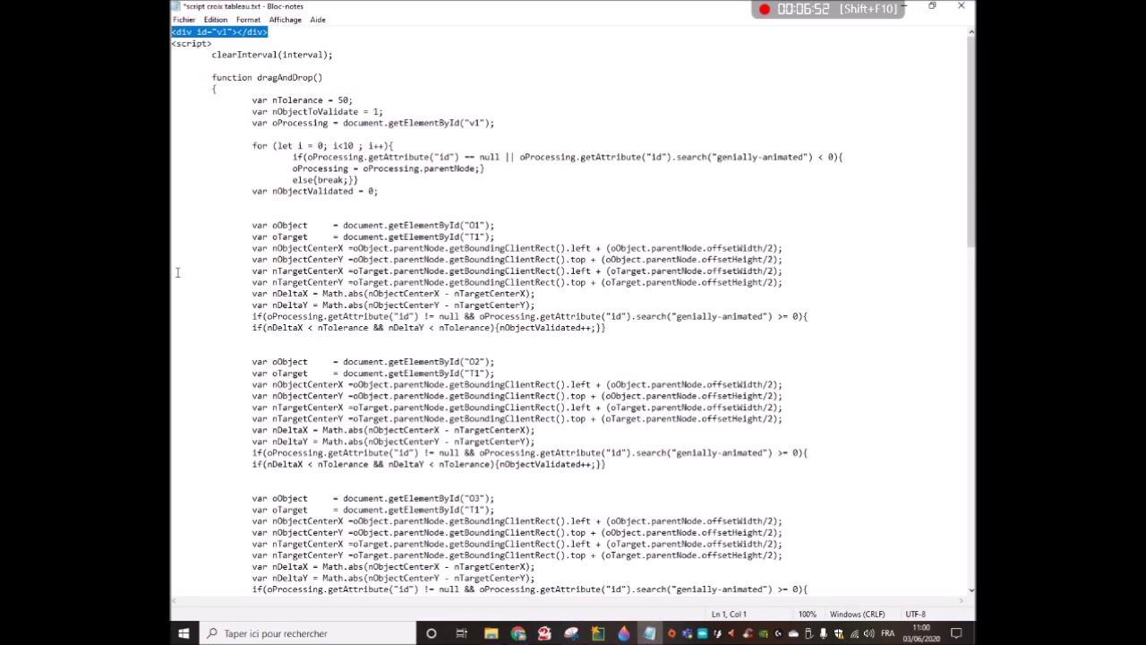
pyautogui.click(328, 157)
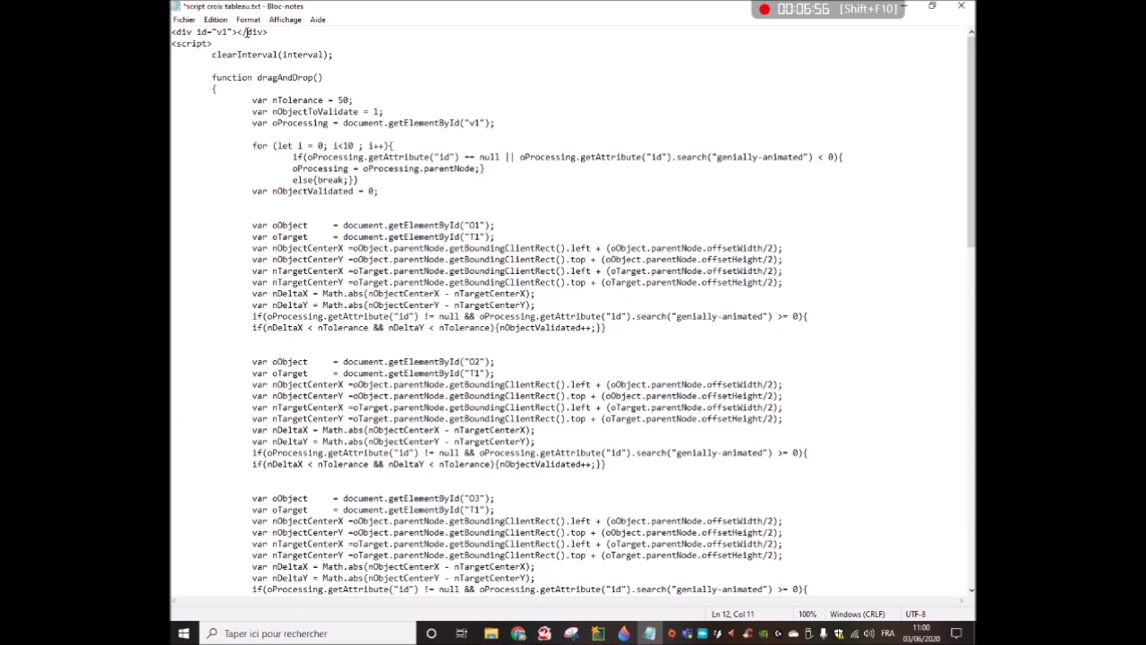
pyautogui.moveTo(387, 111); pyautogui.dragTo(253, 112)
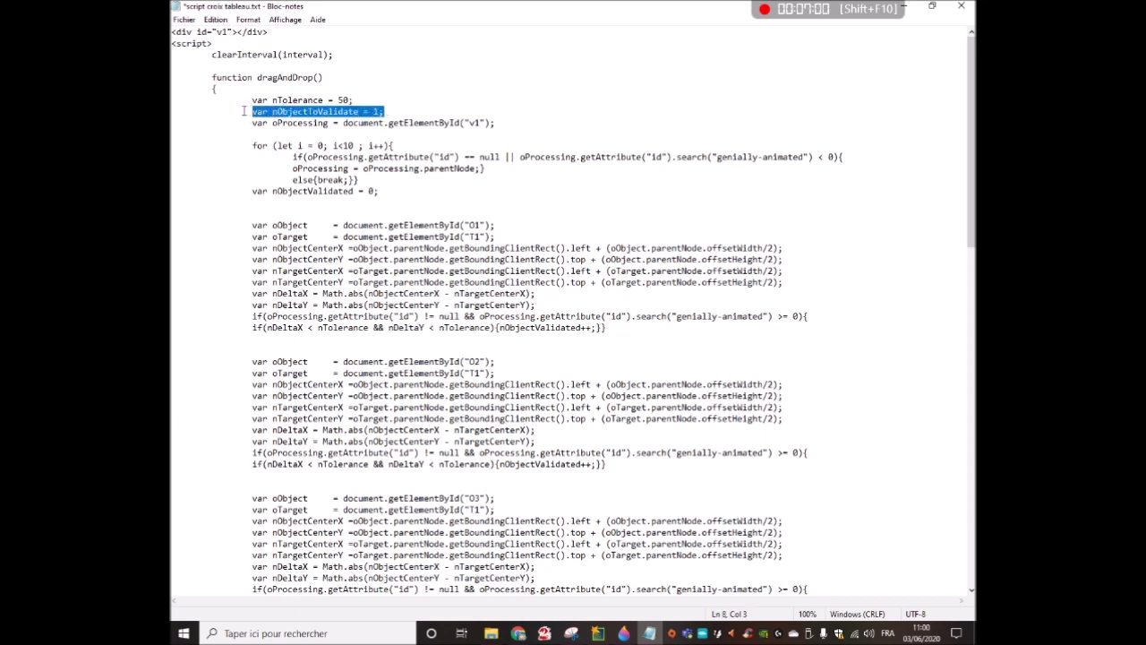
pyautogui.click(372, 111)
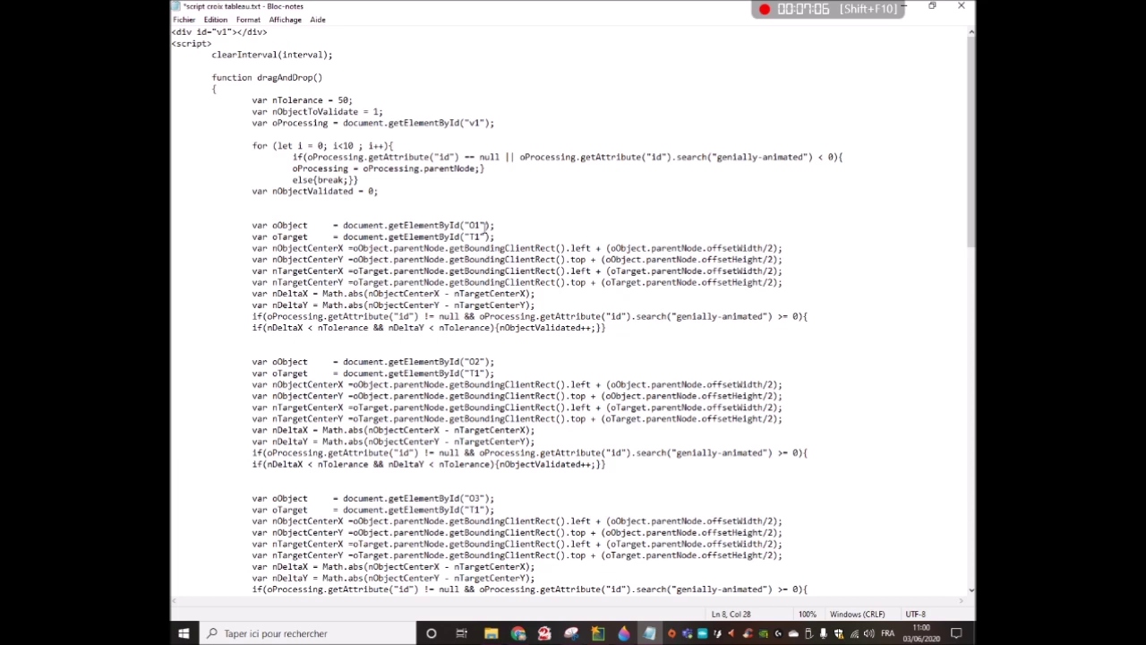
pyautogui.moveTo(251, 225); pyautogui.dragTo(686, 327)
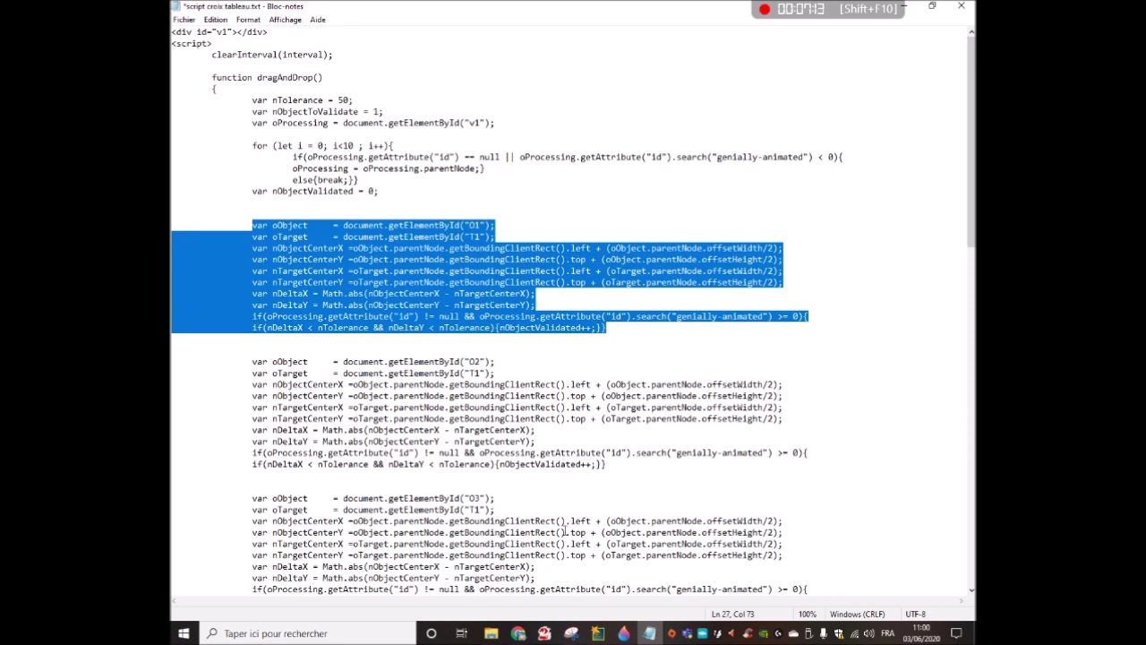
pyautogui.click(520, 632)
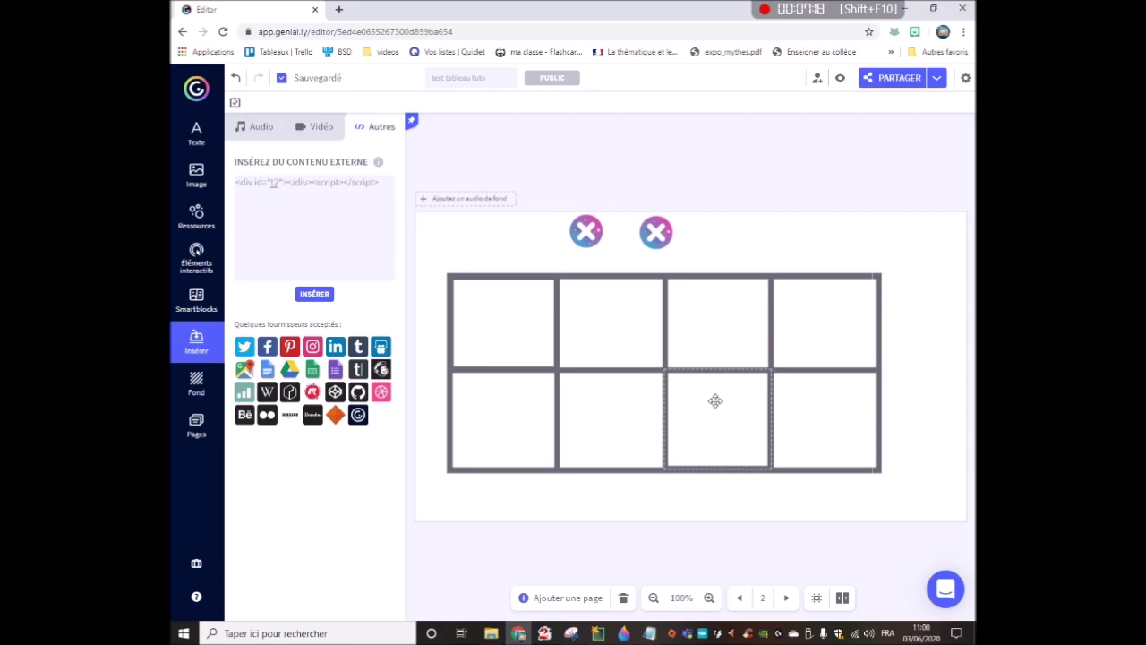
pyautogui.click(649, 632)
pyautogui.scroll(-5, 576, 273)
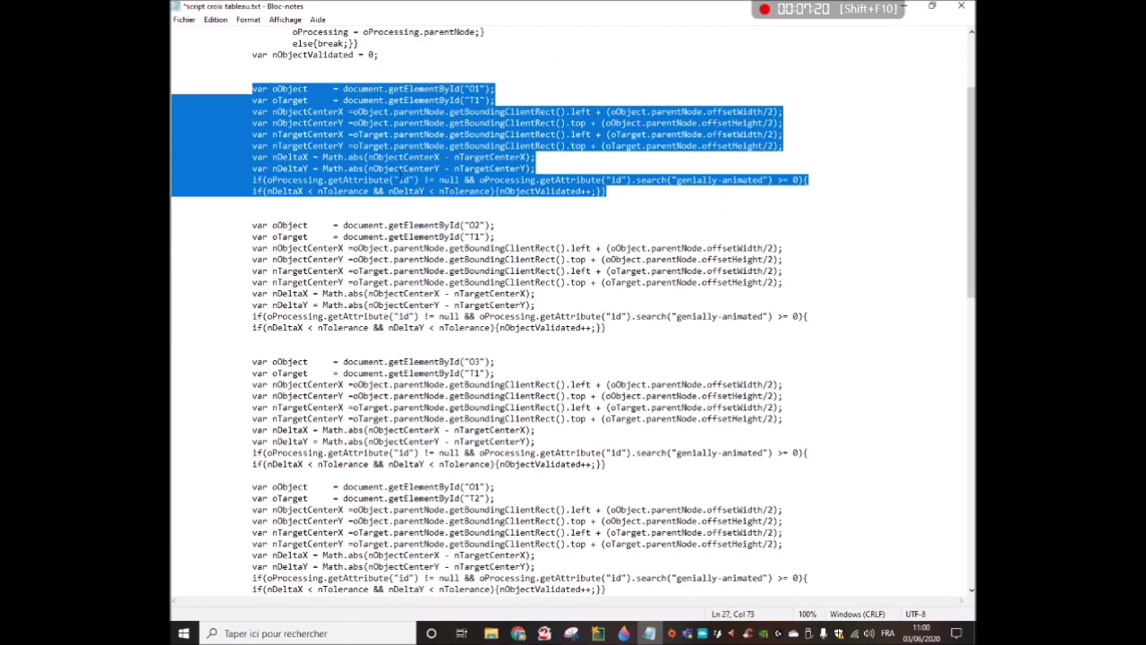
pyautogui.scroll(-20, 365, 250)
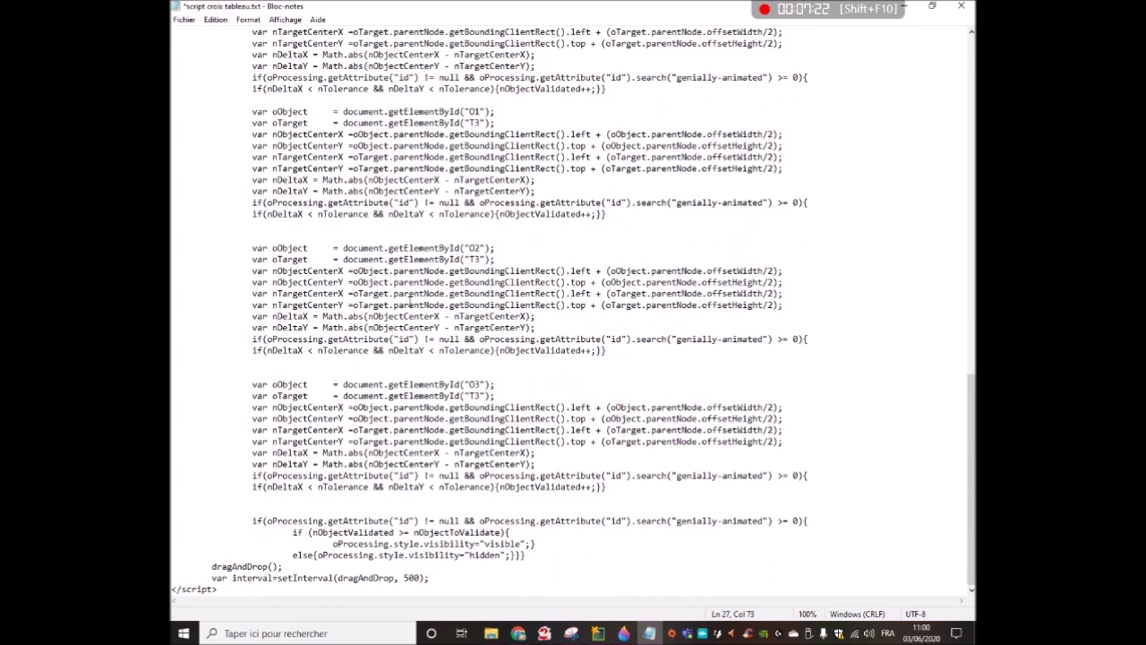
pyautogui.scroll(20, 410, 301)
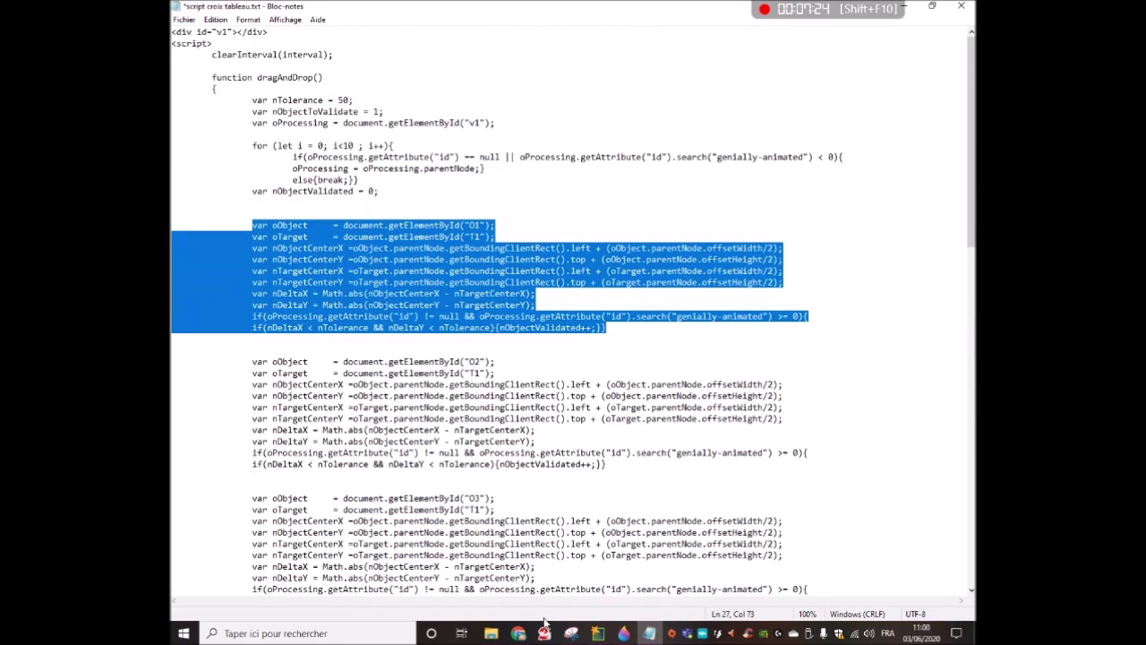
pyautogui.click(517, 633)
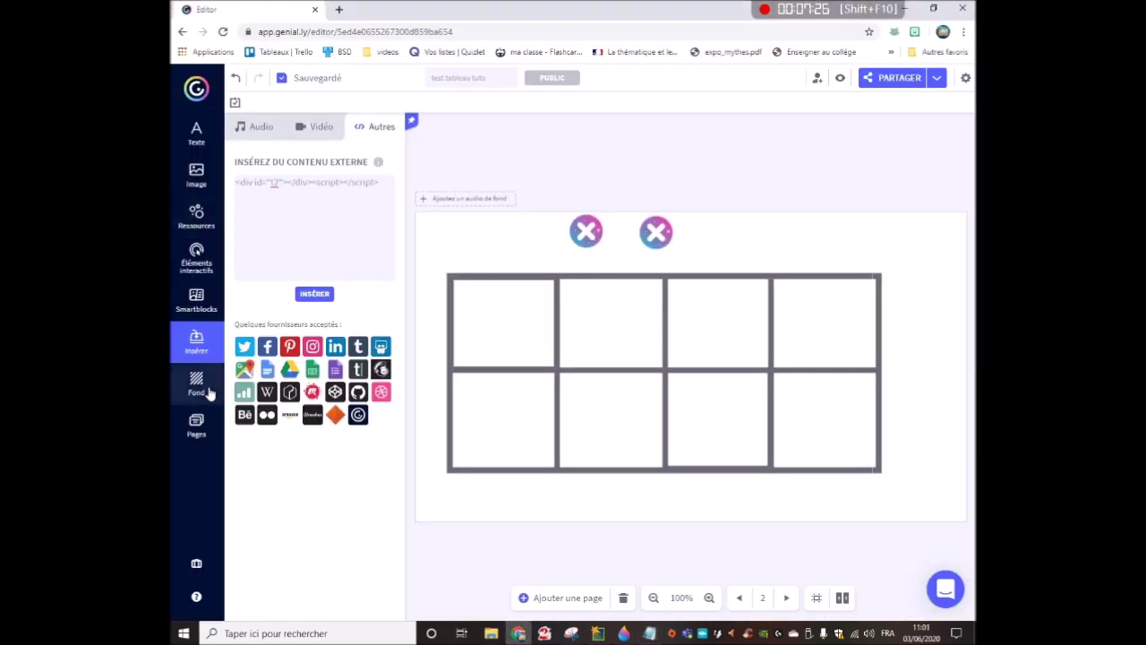
pyautogui.click(310, 179)
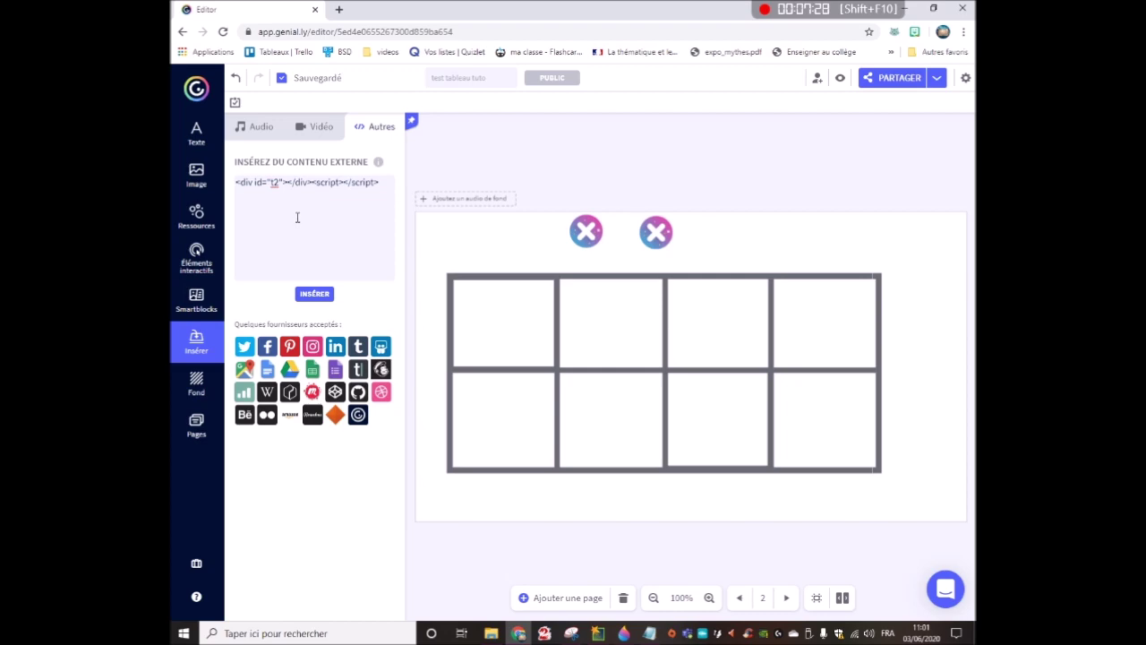
pyautogui.click(319, 295)
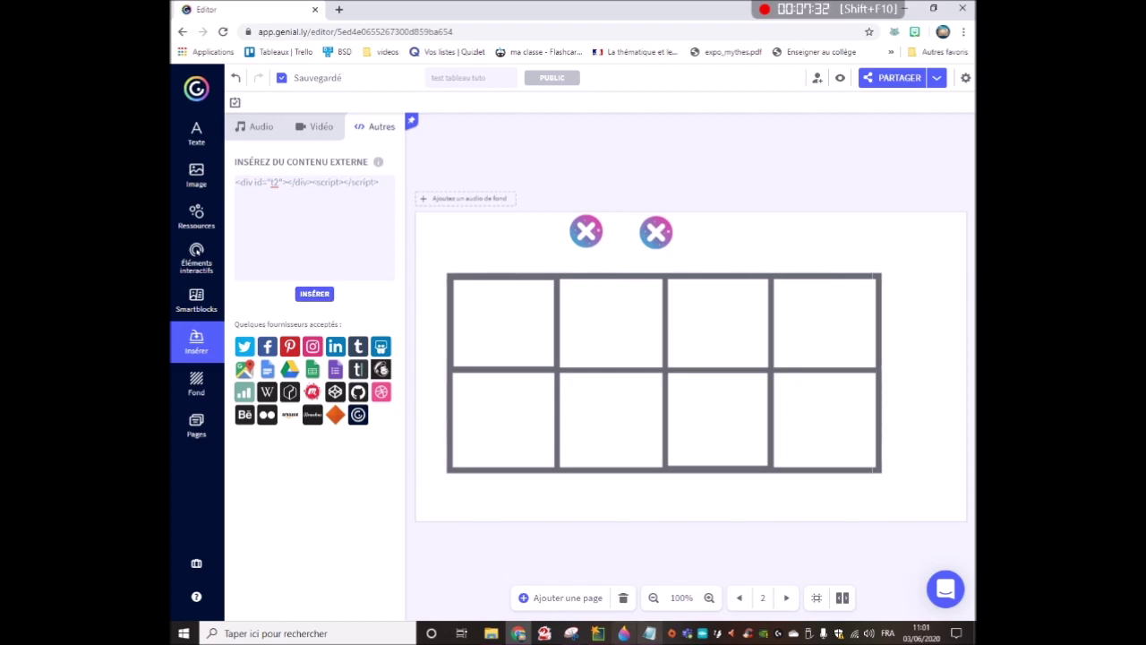
pyautogui.click(649, 633)
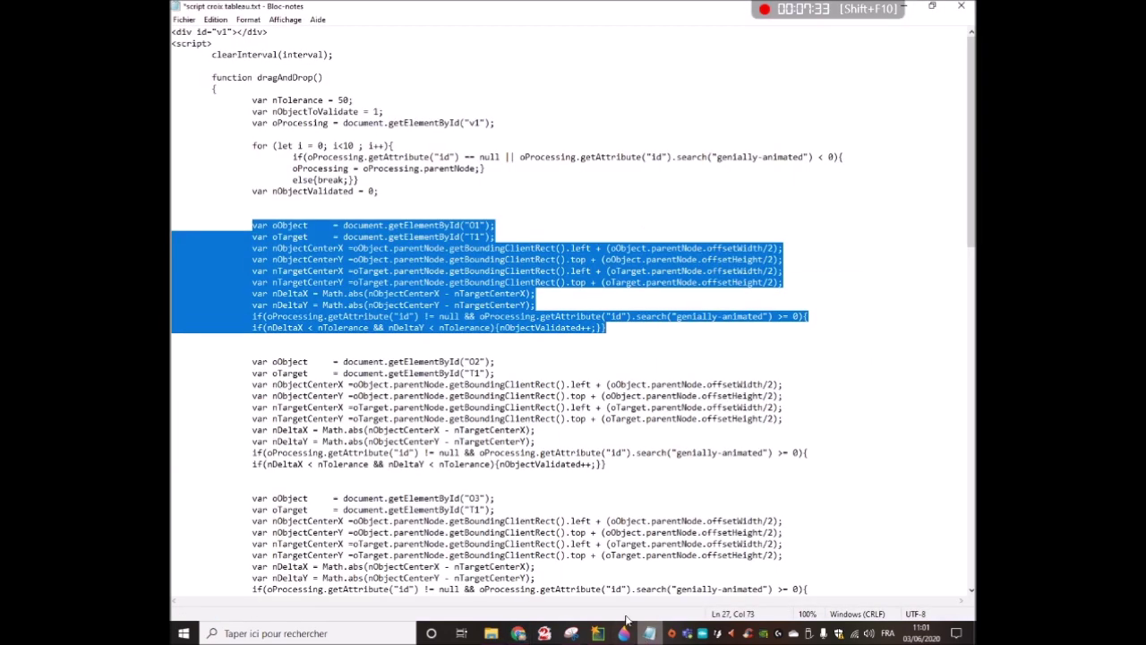
# Set the first script block's object id to o1 and its target id to t1
pyautogui.click(512, 306)
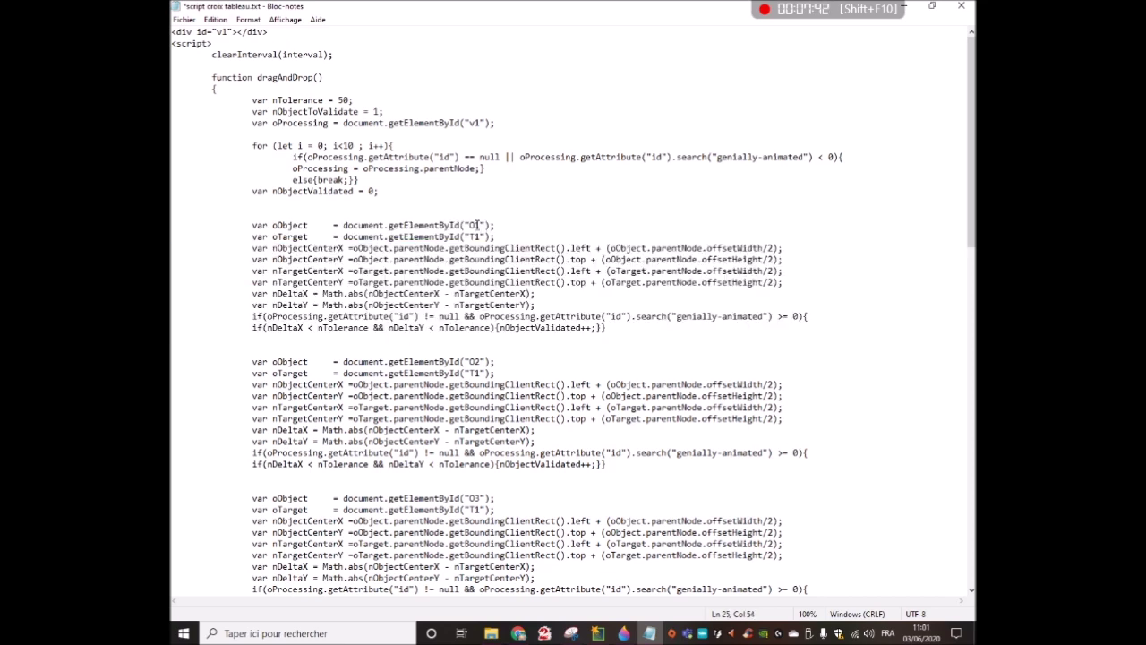
pyautogui.moveTo(482, 225); pyautogui.dragTo(469, 224)
pyautogui.write('o1')
pyautogui.hotkey('shift', 'Left')
pyautogui.hotkey('shift', 'Left')
pyautogui.write('t1')
# Set the second script block's object id to o1 and its target id to t2
pyautogui.hotkey('shift', 'Left')
pyautogui.hotkey('shift', 'Left')
pyautogui.write('o1')
pyautogui.press('Down')
pyautogui.hotkey('shift', 'Left')
pyautogui.hotkey('shift', 'Left')
pyautogui.write('t2')
pyautogui.moveTo(481, 499); pyautogui.dragTo(469, 498)
# Correct the object ids of the first and second script blocks to c1
pyautogui.moveTo(479, 224); pyautogui.dragTo(473, 225)
pyautogui.press('Delete')
pyautogui.write('c')
pyautogui.moveTo(475, 361); pyautogui.dragTo(469, 361)
pyautogui.write('c')
# Set the third script block's object id to c2 and its target id to t1
pyautogui.scroll(-5, 528, 333)
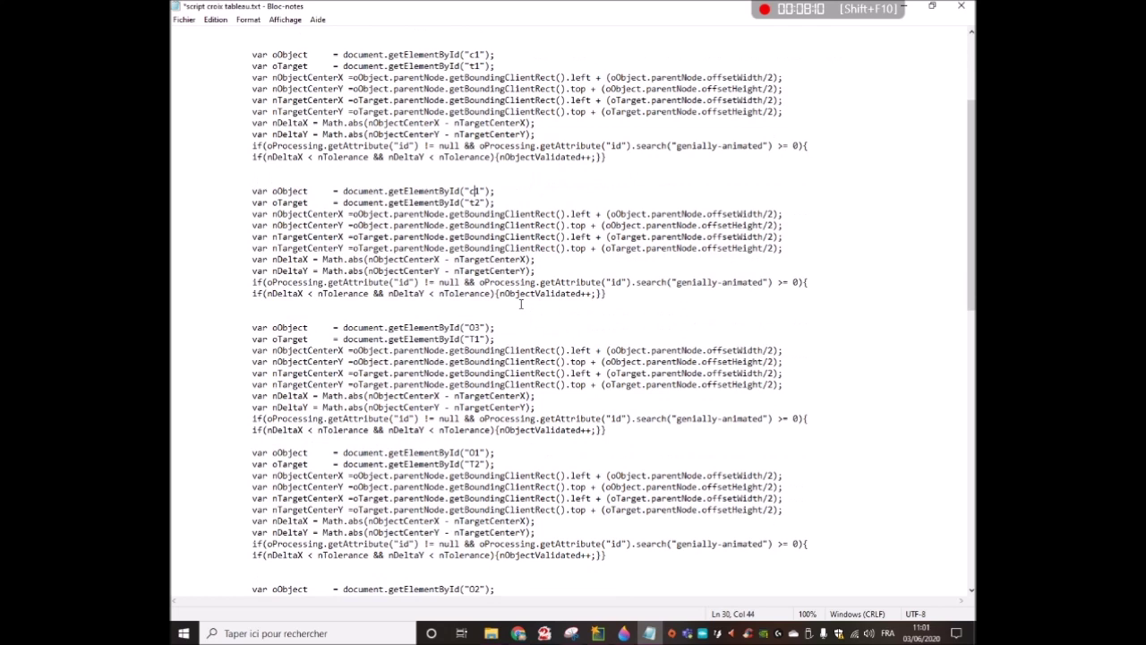
pyautogui.moveTo(481, 327); pyautogui.dragTo(468, 326)
pyautogui.write('c2')
pyautogui.press('BackSpace')
pyautogui.write('t1')
# Set the fourth script block's object id to c2 and its target id to t2
pyautogui.scroll(-1, 515, 373)
pyautogui.moveTo(480, 419); pyautogui.dragTo(475, 419)
pyautogui.write('c2')
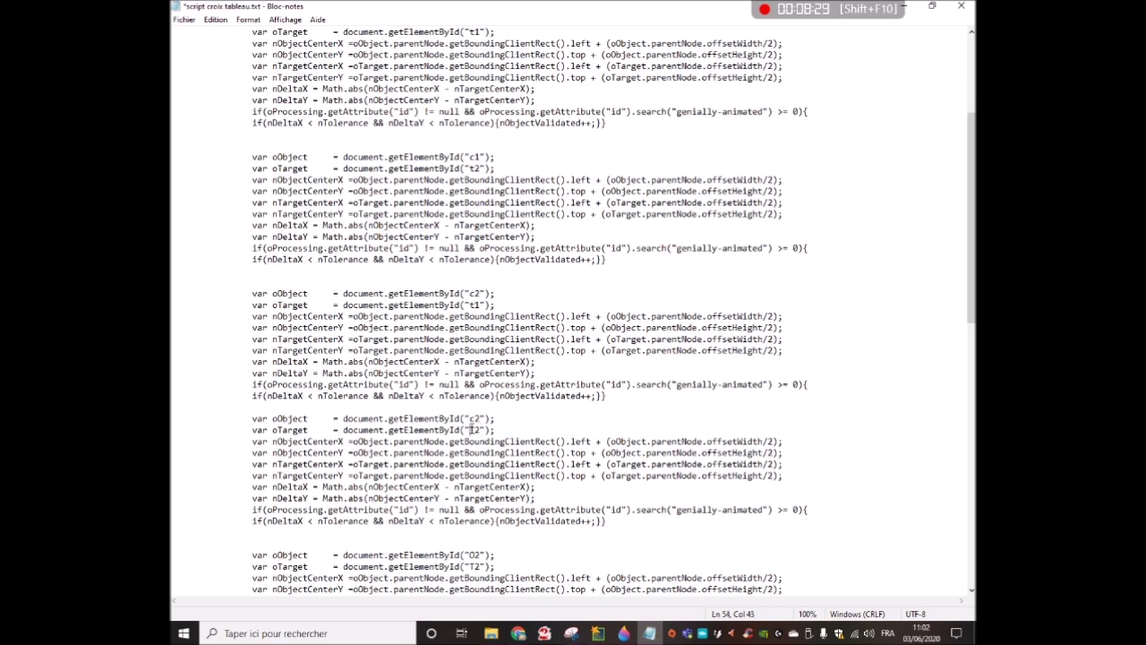
pyautogui.press('BackSpace')
pyautogui.write('t')
# Delete the surplus script blocks pairing O2 and O3 with target T2
pyautogui.scroll(-6, 534, 412)
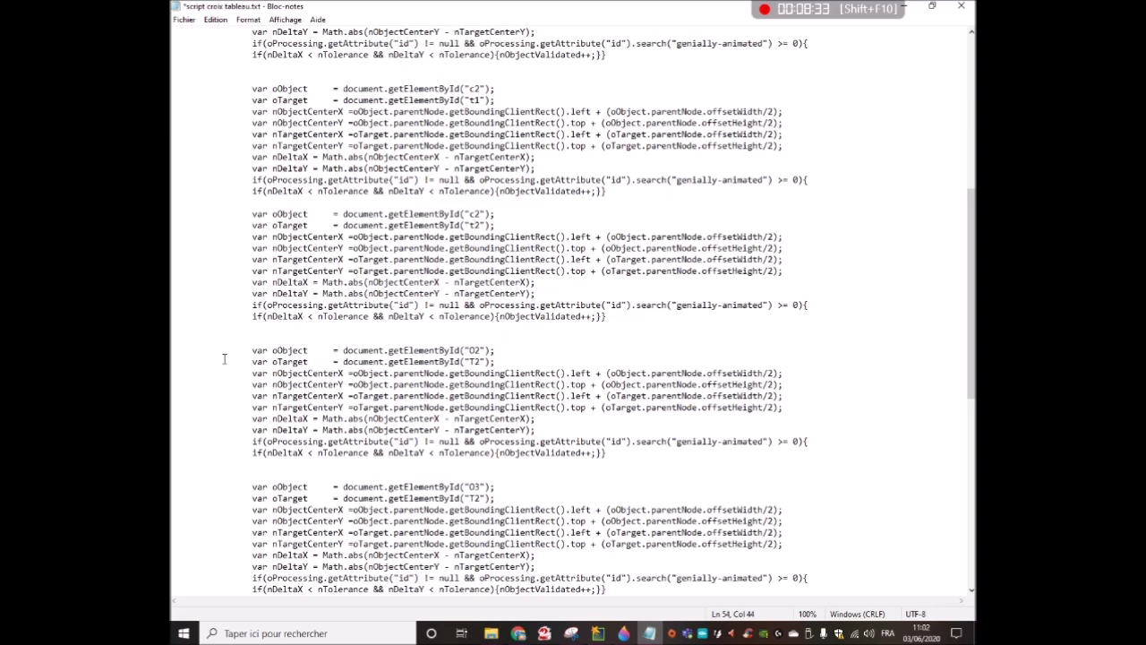
pyautogui.moveTo(245, 351); pyautogui.dragTo(626, 453)
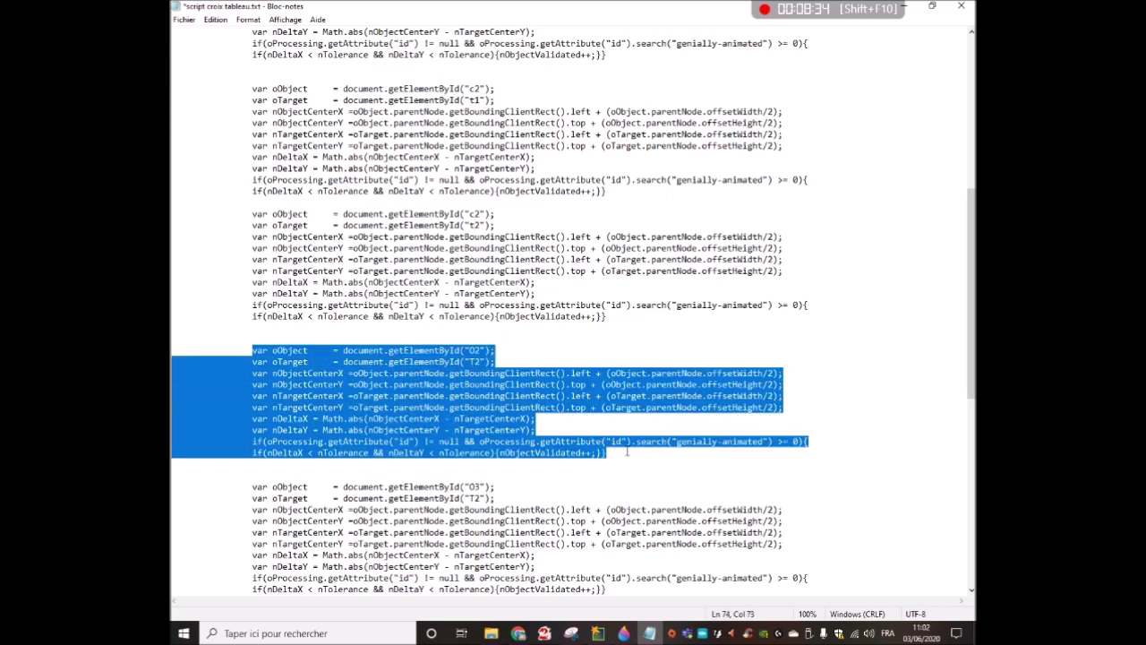
pyautogui.press('Delete')
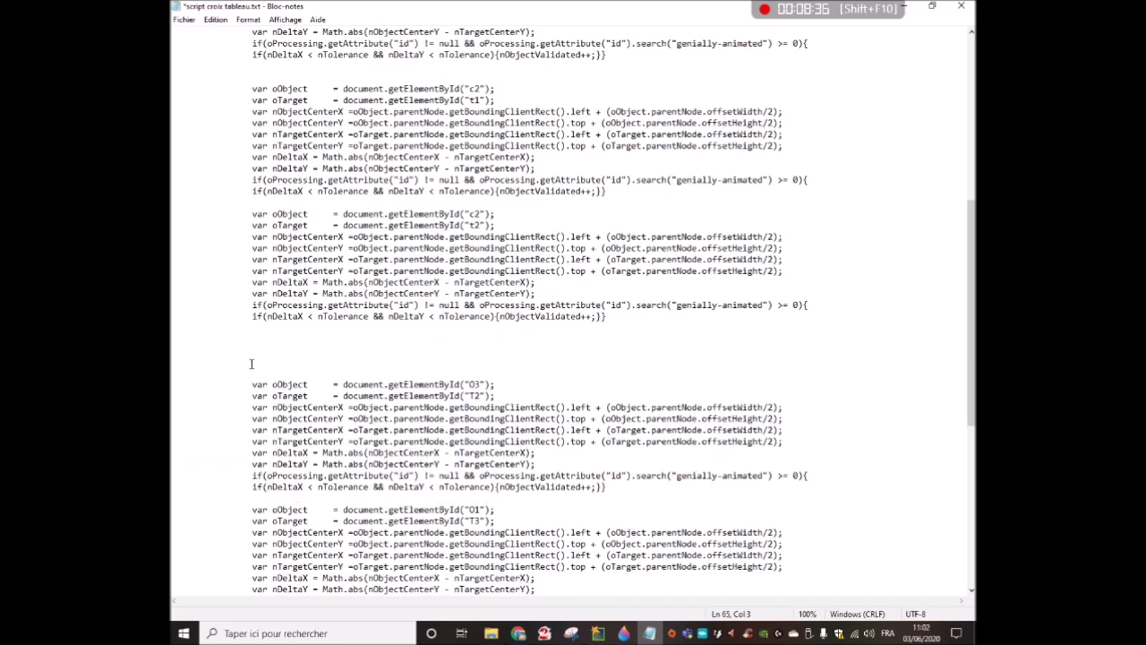
pyautogui.moveTo(269, 362); pyautogui.dragTo(590, 481)
pyautogui.press('Delete')
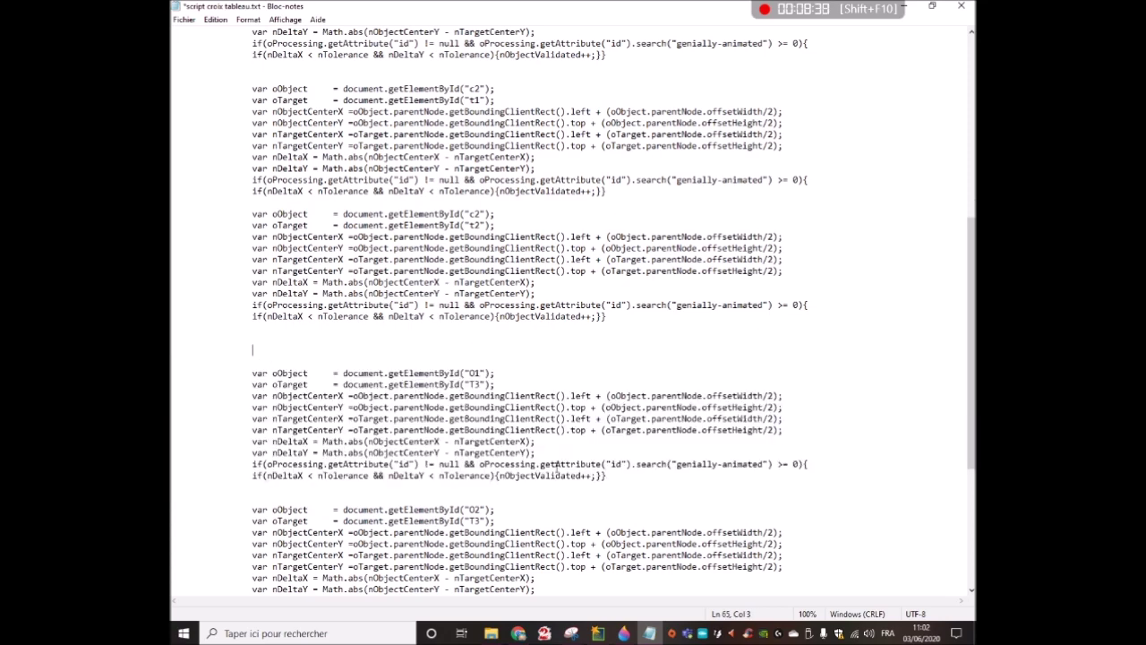
# Delete the remaining script blocks pairing O1, O2 and O3 with target T3, and tidy the leftover blank space
pyautogui.moveTo(255, 361); pyautogui.dragTo(625, 474)
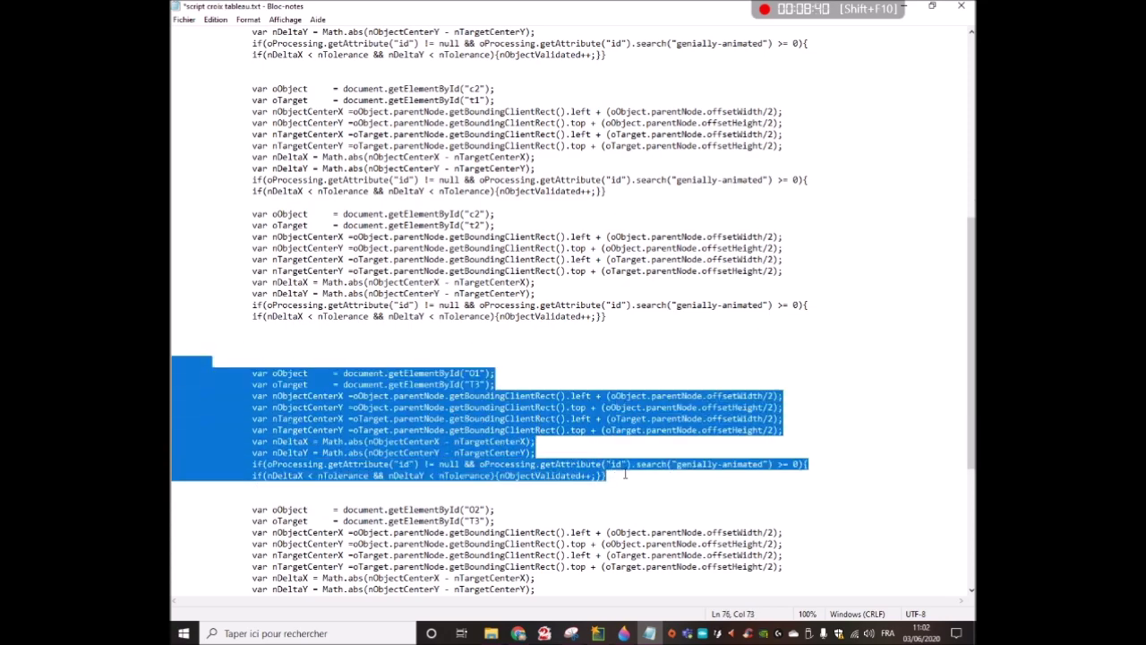
pyautogui.press('Delete')
pyautogui.moveTo(288, 353); pyautogui.dragTo(611, 487)
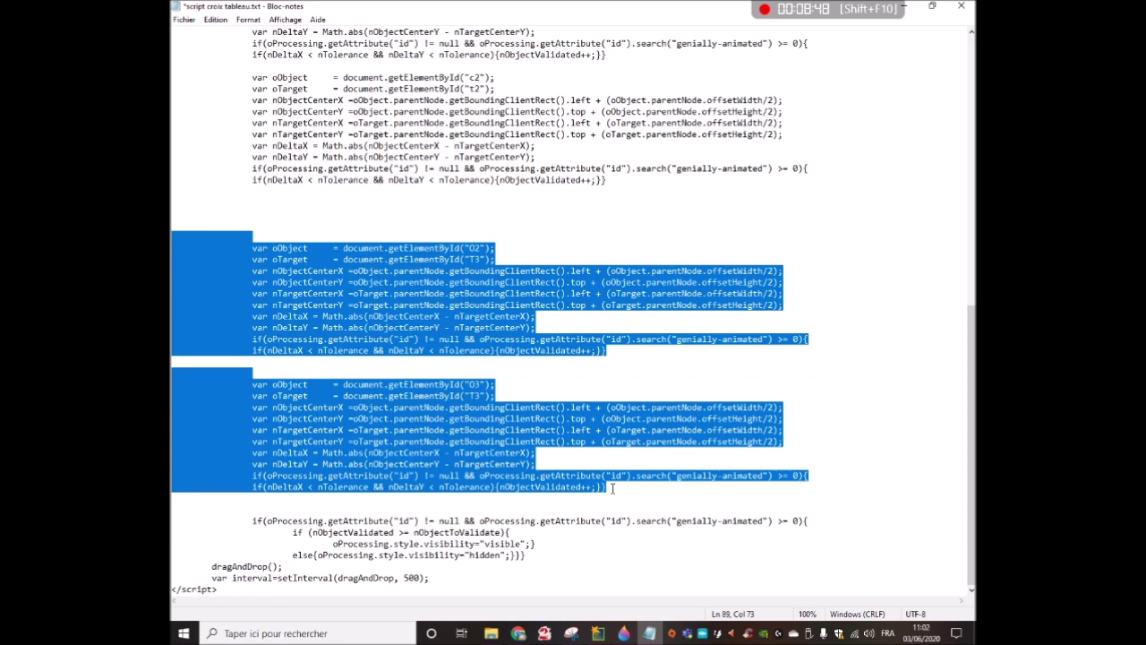
pyautogui.press('Delete')
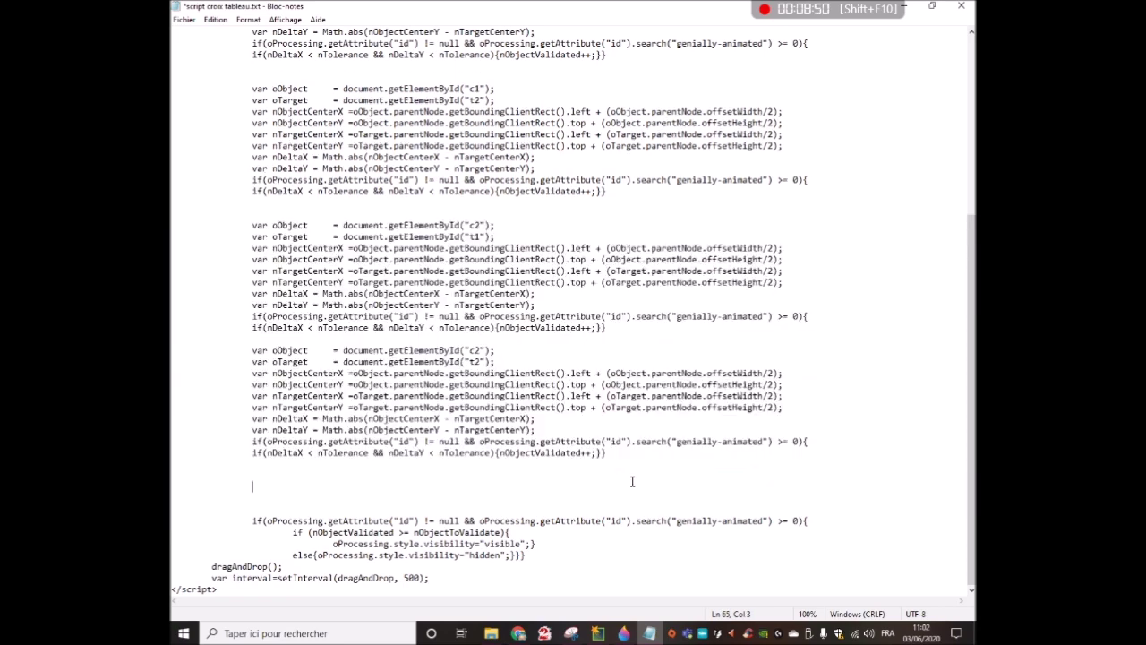
pyautogui.press('BackSpace')
pyautogui.scroll(8, 457, 434)
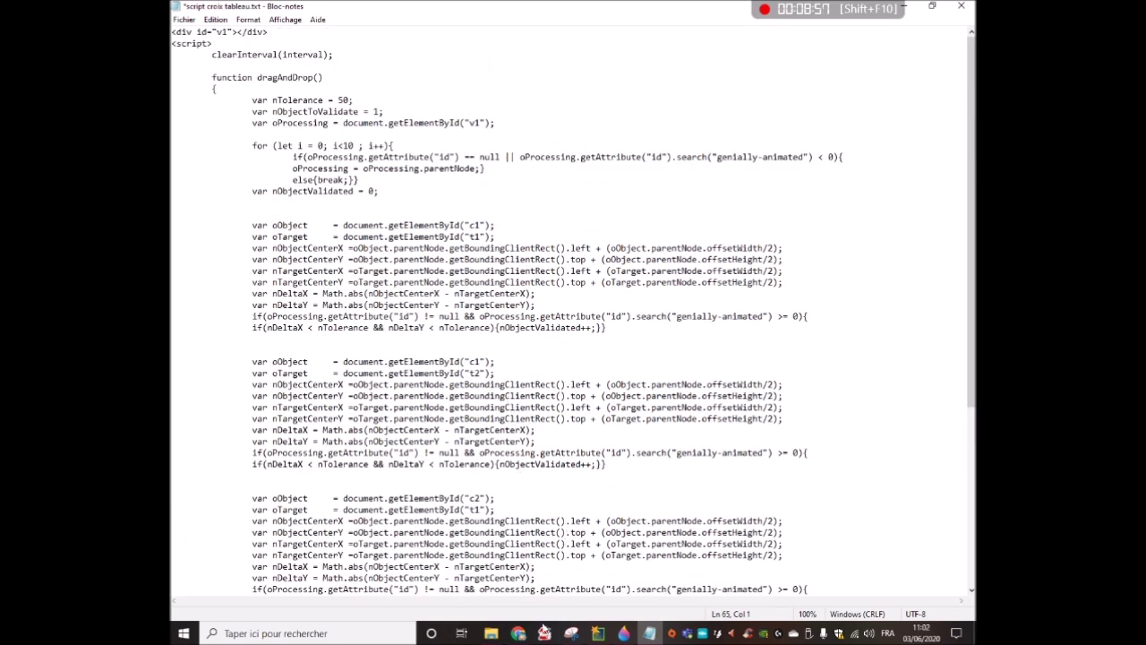
# In Genially, search the resources for "check", insert the outlined check mark icon and place it beside the table's upper-right corner
pyautogui.click(520, 633)
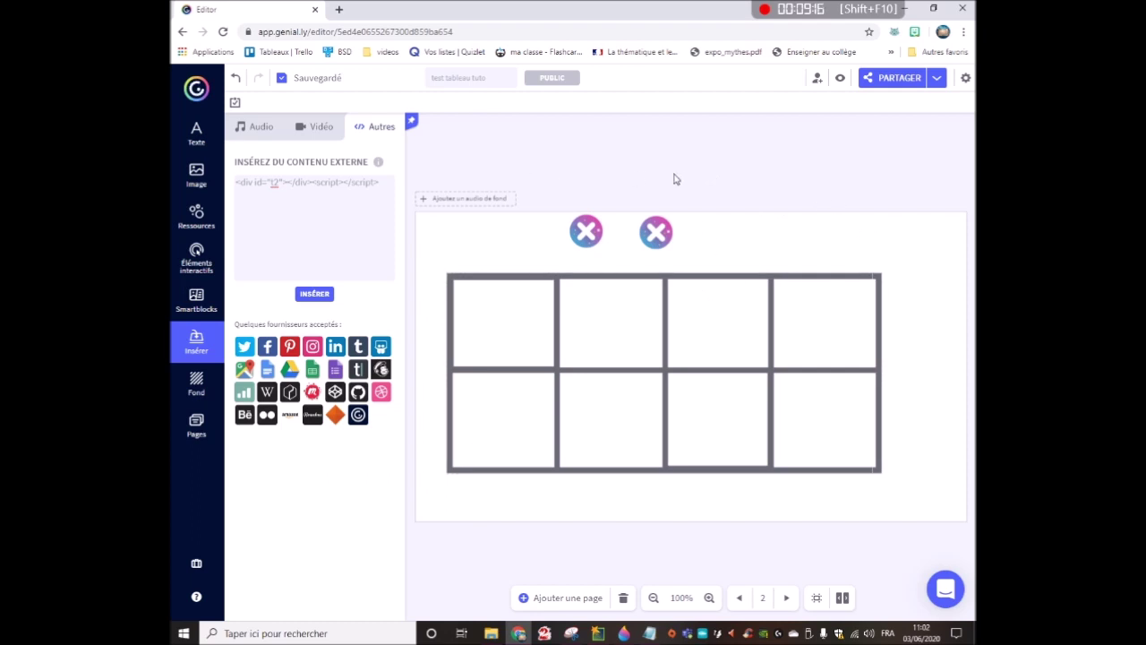
pyautogui.click(196, 225)
pyautogui.click(300, 140)
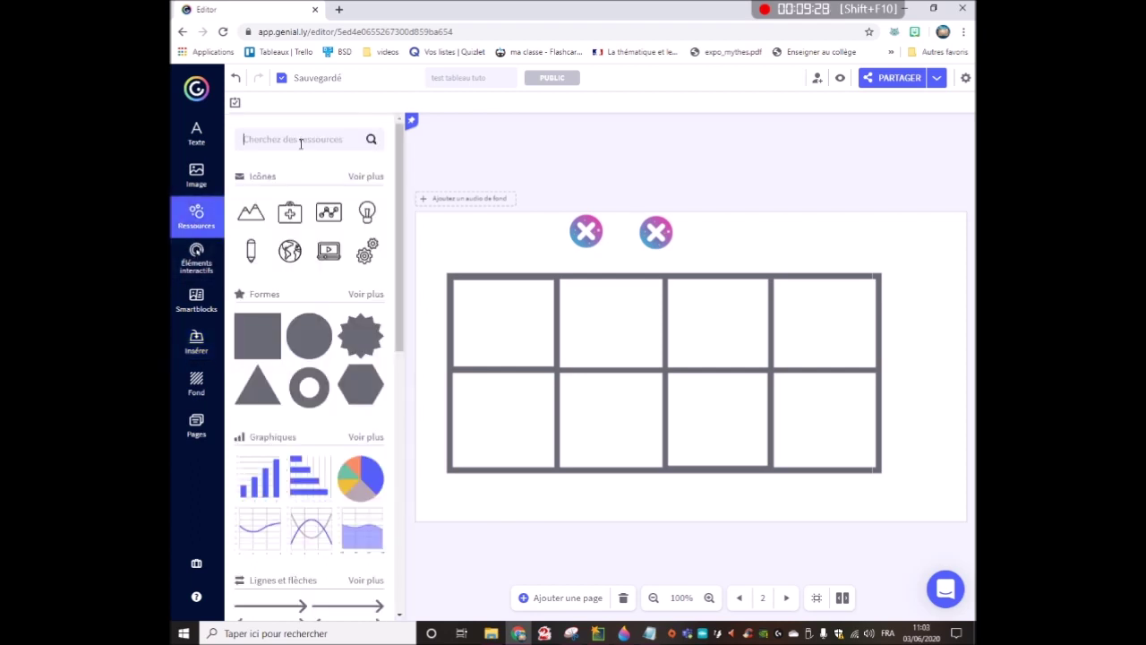
pyautogui.write('check')
pyautogui.press('Return')
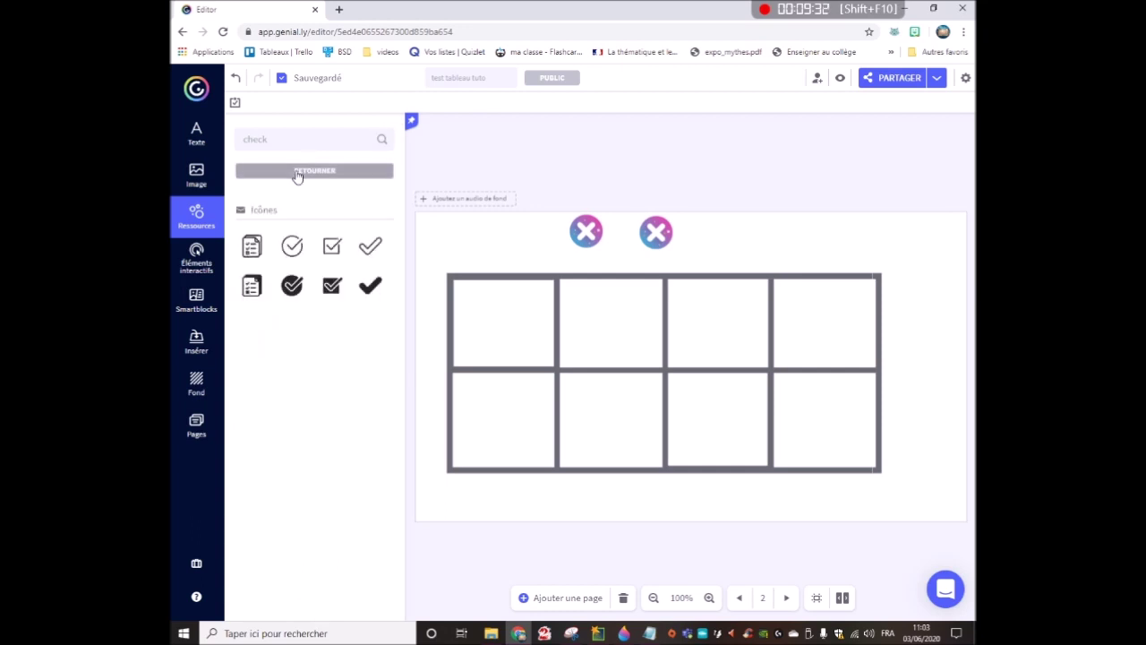
pyautogui.click(370, 246)
pyautogui.moveTo(704, 369); pyautogui.dragTo(920, 243)
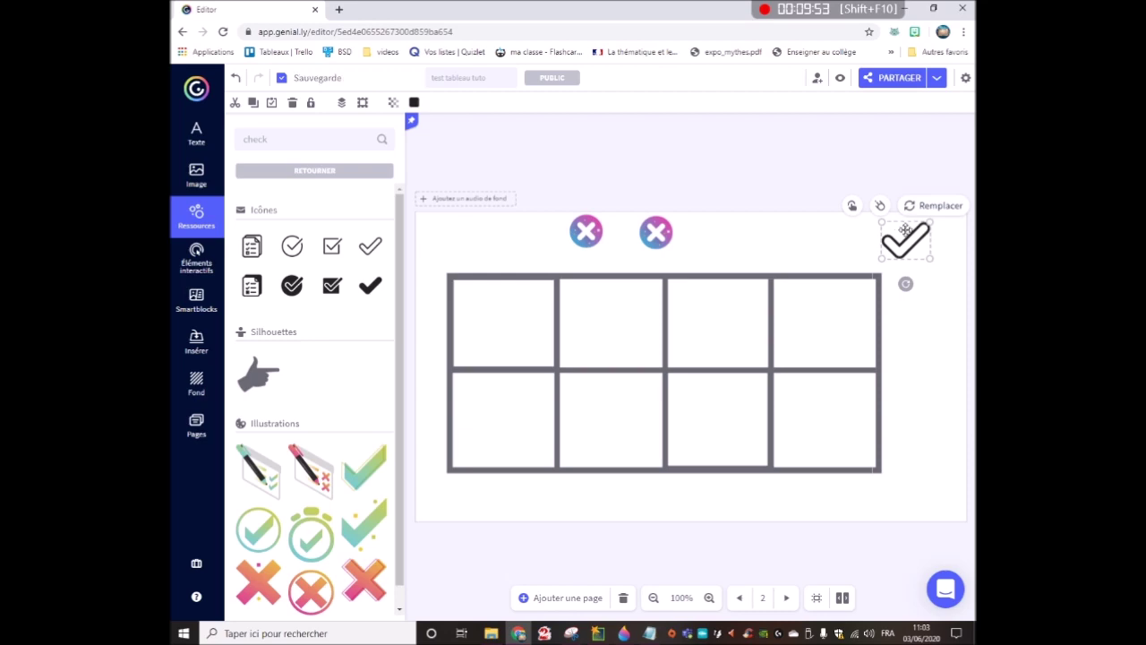
# Copy the whole script from Notepad and insert it in Genially as external content, replacing the previous embed code
pyautogui.click(649, 632)
pyautogui.hotkey('ctrl', 'a')
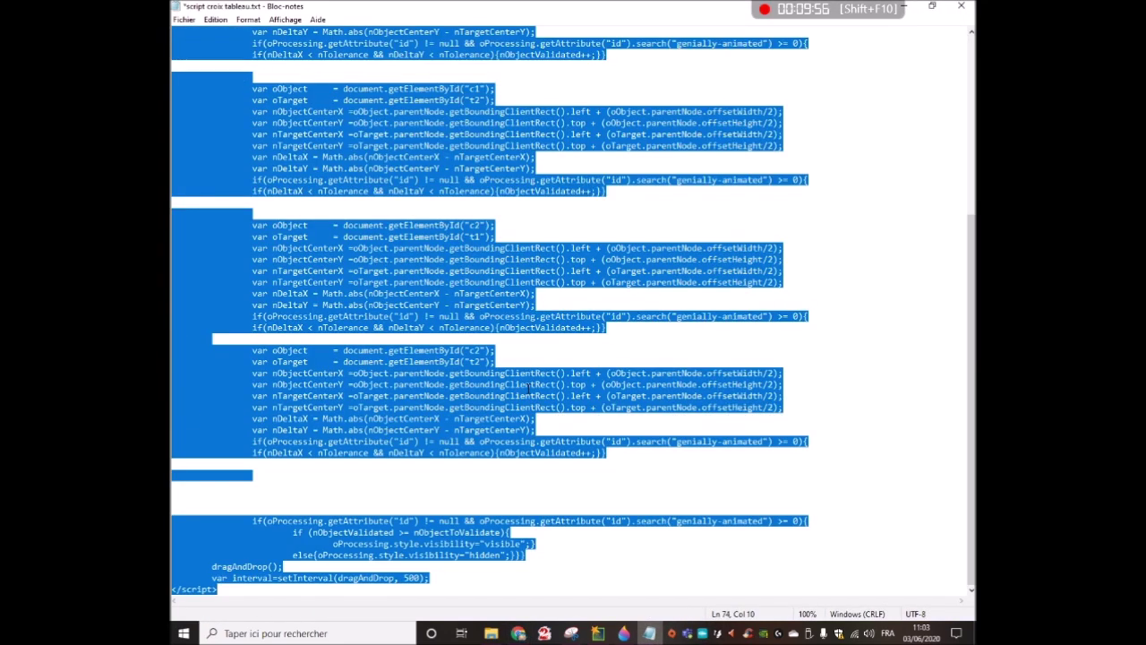
pyautogui.click(517, 633)
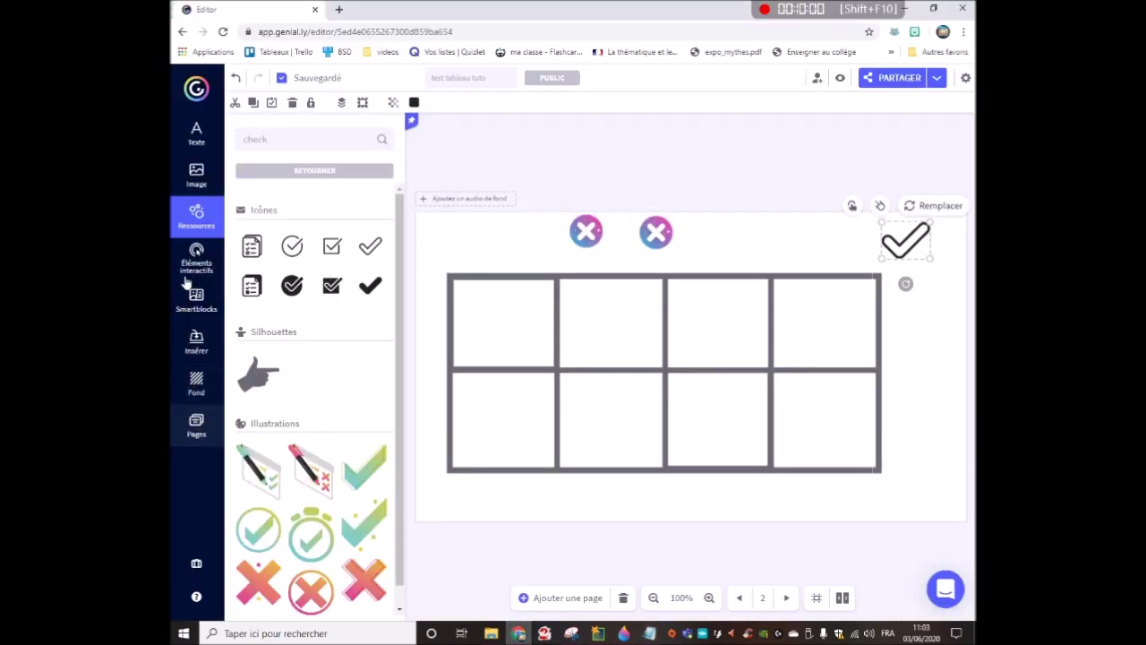
pyautogui.click(196, 341)
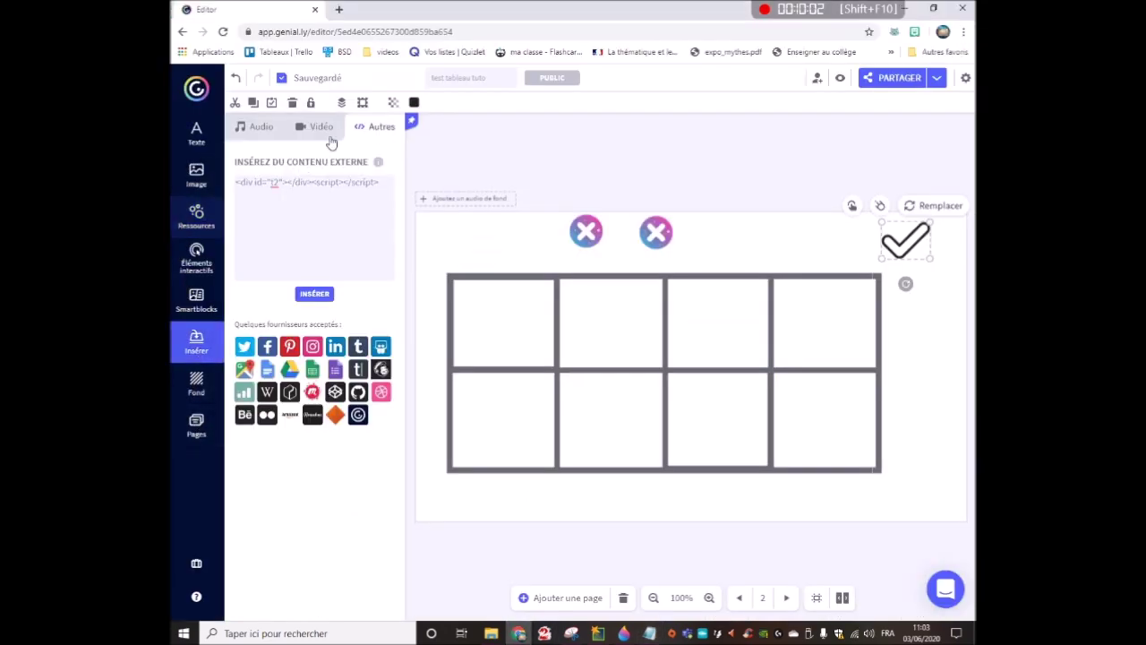
pyautogui.tripleClick(313, 181)
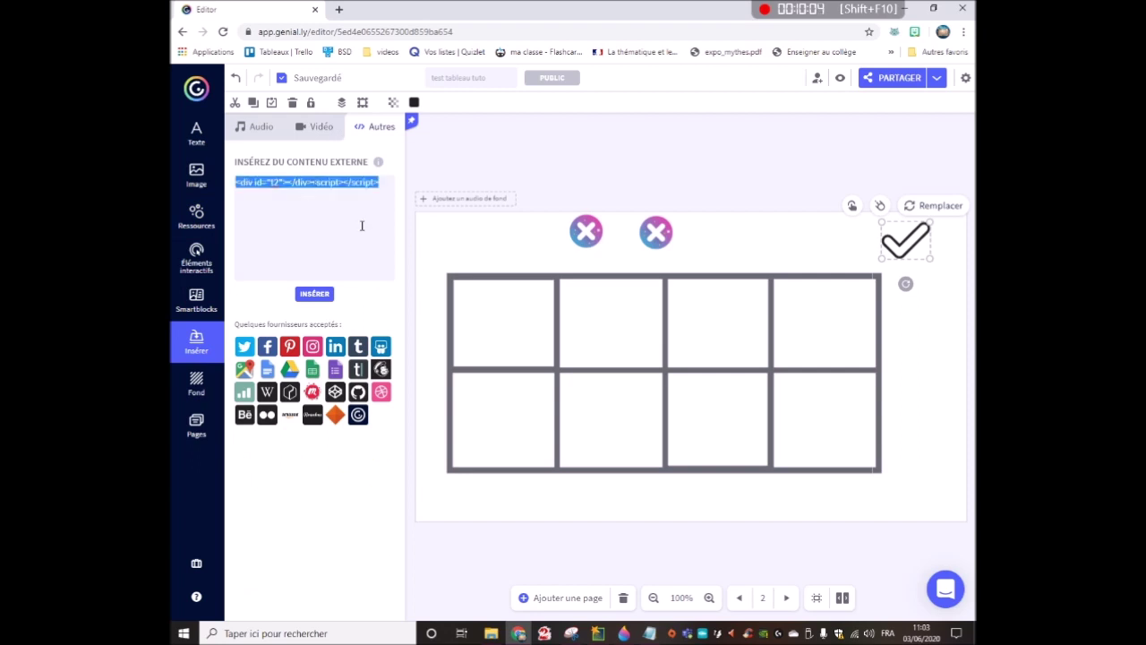
pyautogui.press('BackSpace')
pyautogui.hotkey('ctrl', 'v')
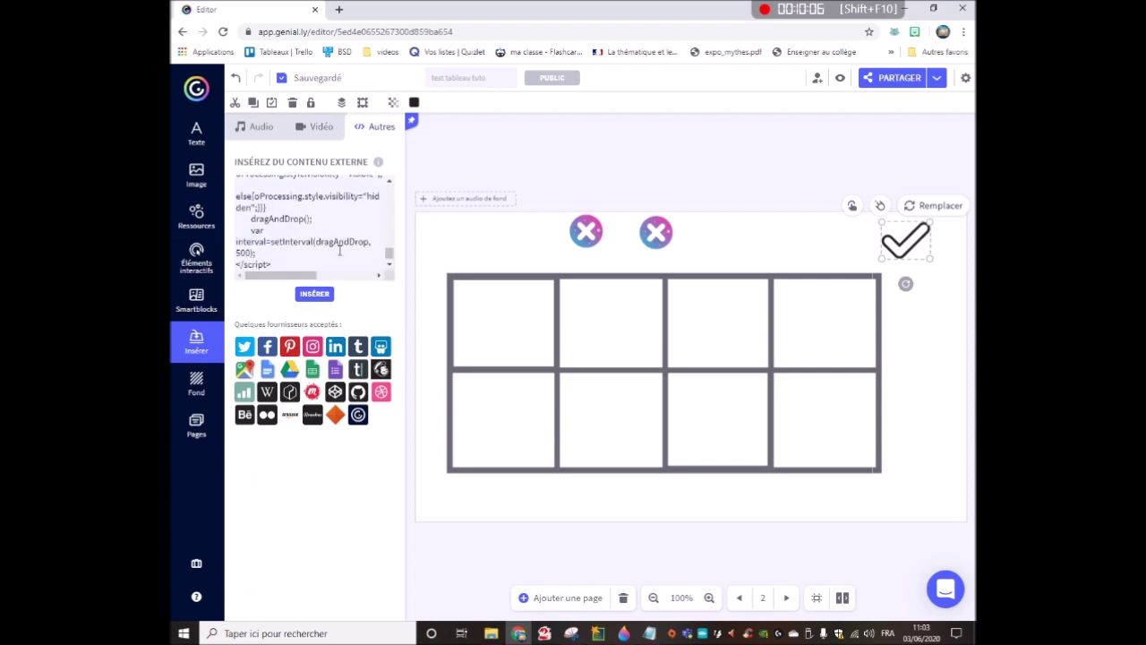
pyautogui.click(319, 295)
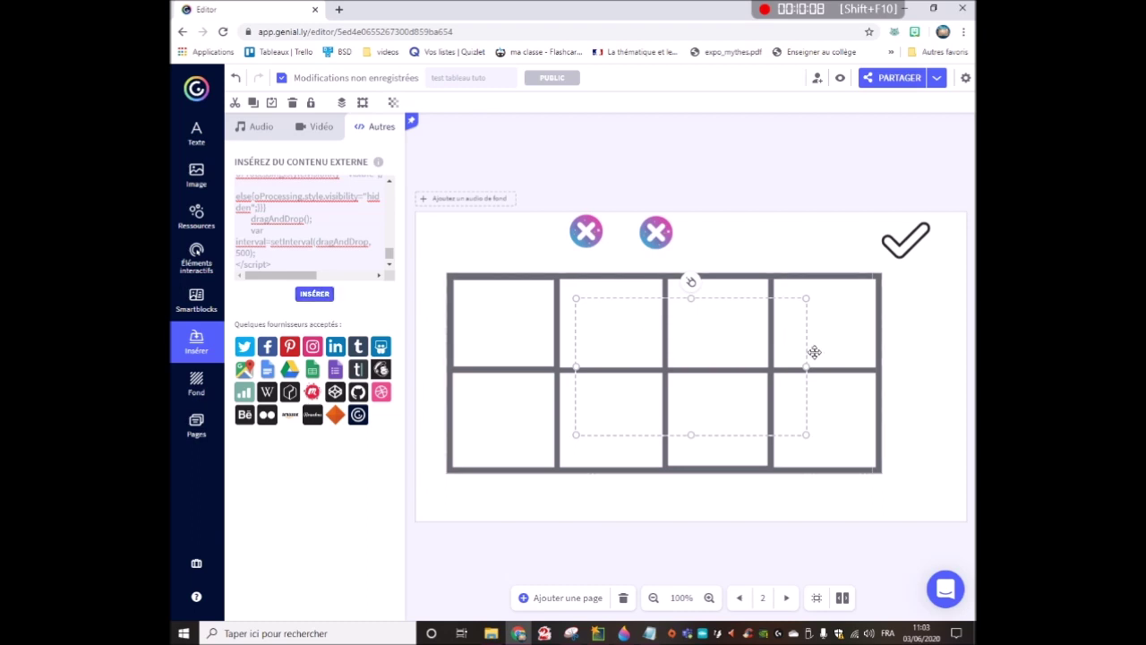
# Shrink the inserted script frame, place it over the check mark and group the two
pyautogui.moveTo(707, 366); pyautogui.dragTo(644, 366)
pyautogui.moveTo(609, 298); pyautogui.dragTo(883, 269)
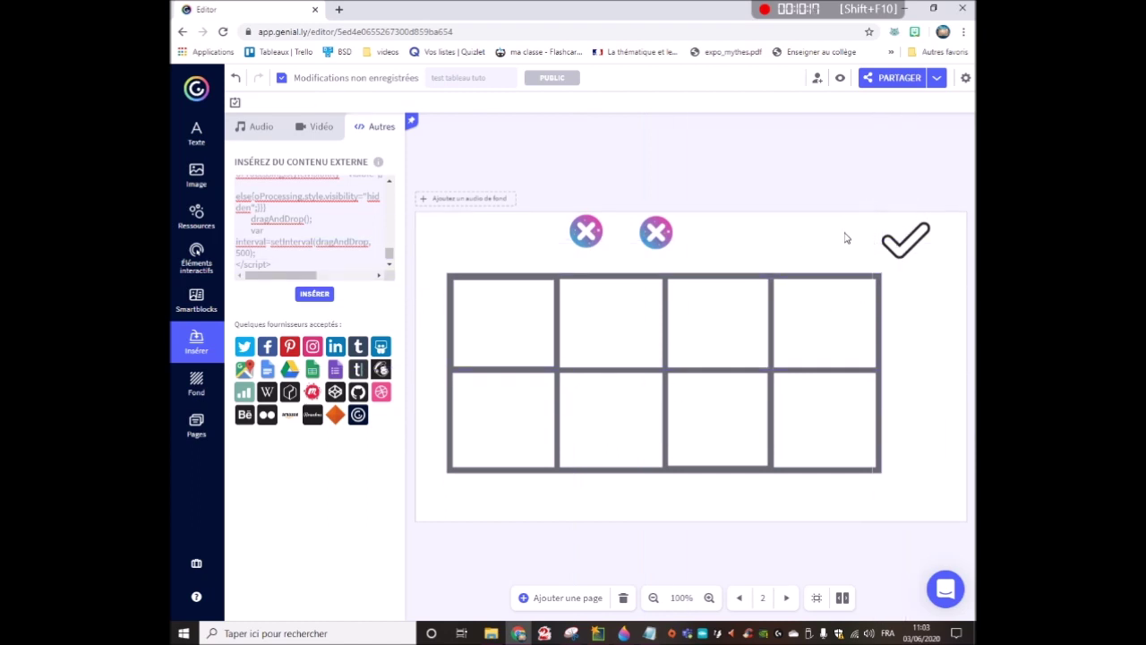
pyautogui.click(894, 234)
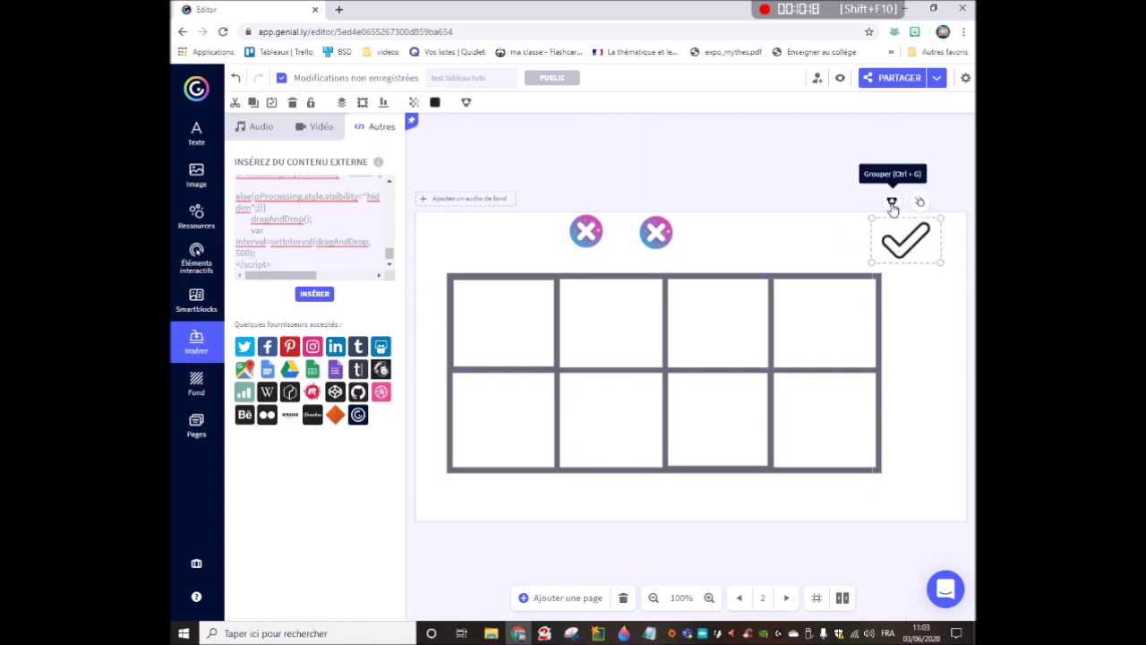
pyautogui.click(891, 206)
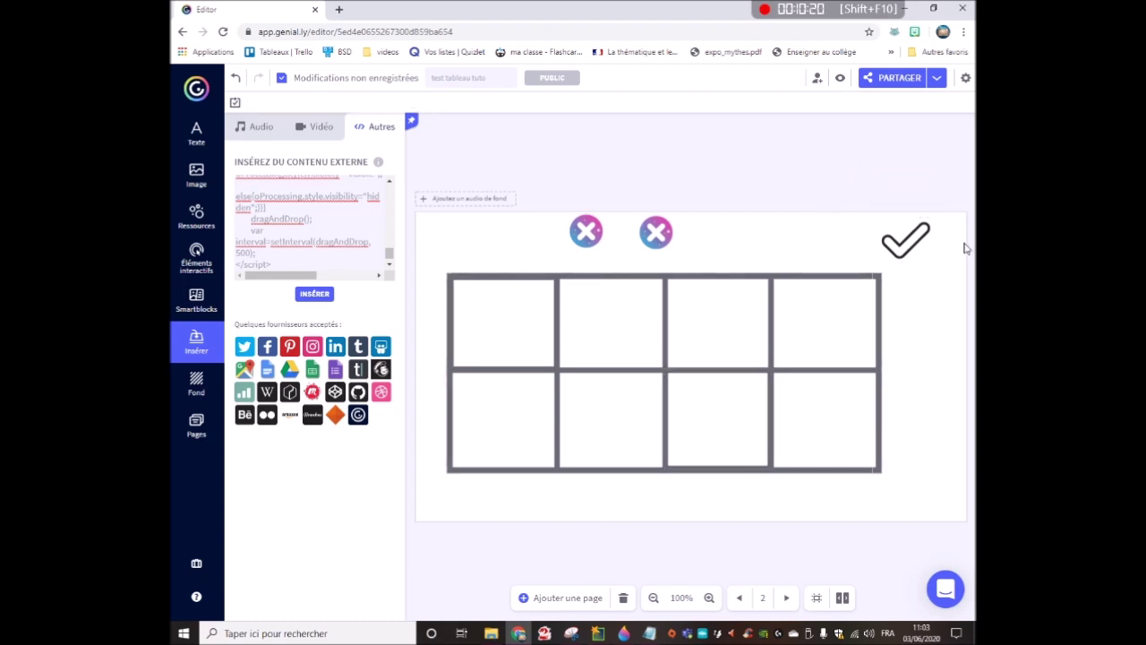
pyautogui.click(927, 395)
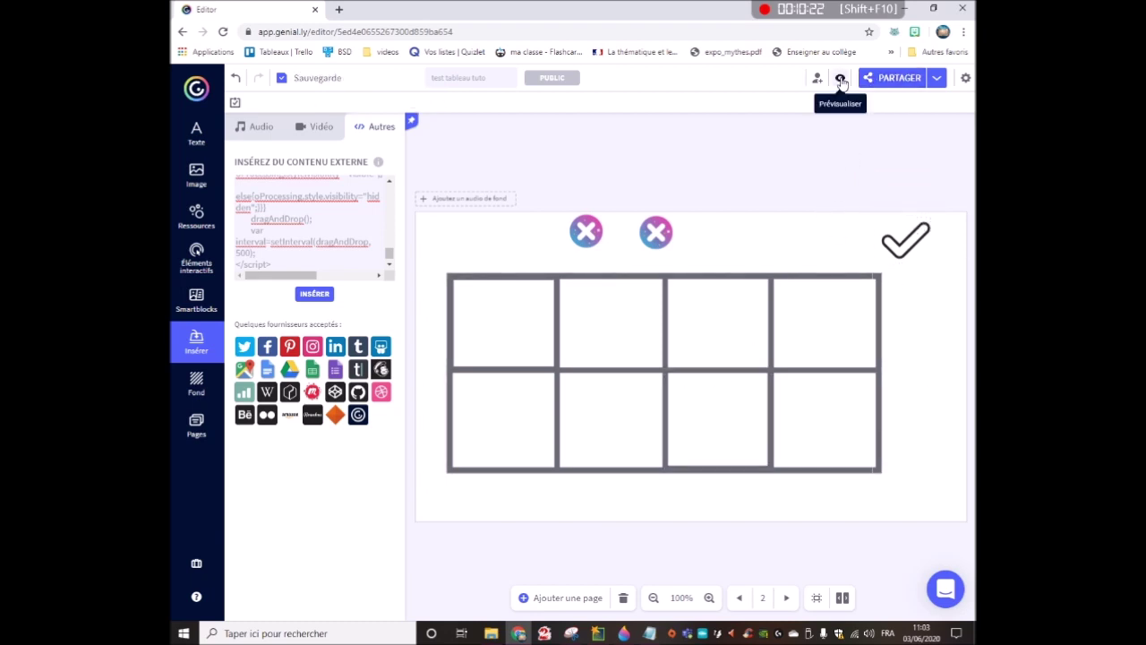
# Preview the page and test the validation by moving the first cross into the table's upper-left cell
pyautogui.click(840, 78)
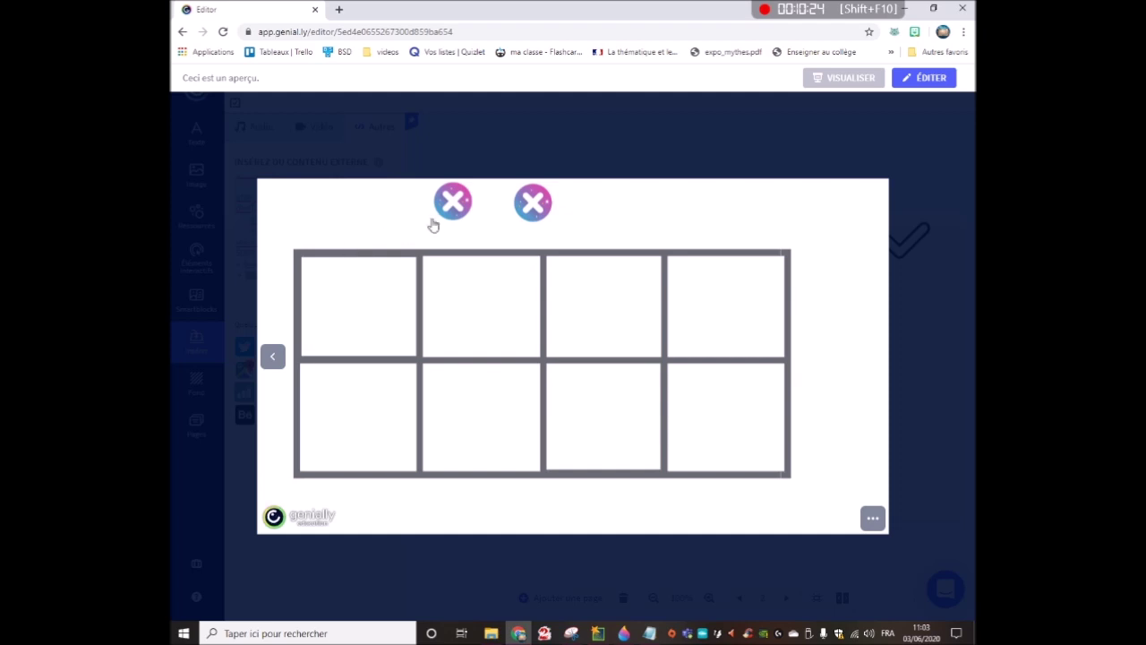
pyautogui.moveTo(452, 202); pyautogui.dragTo(362, 311)
pyautogui.press('Escape')
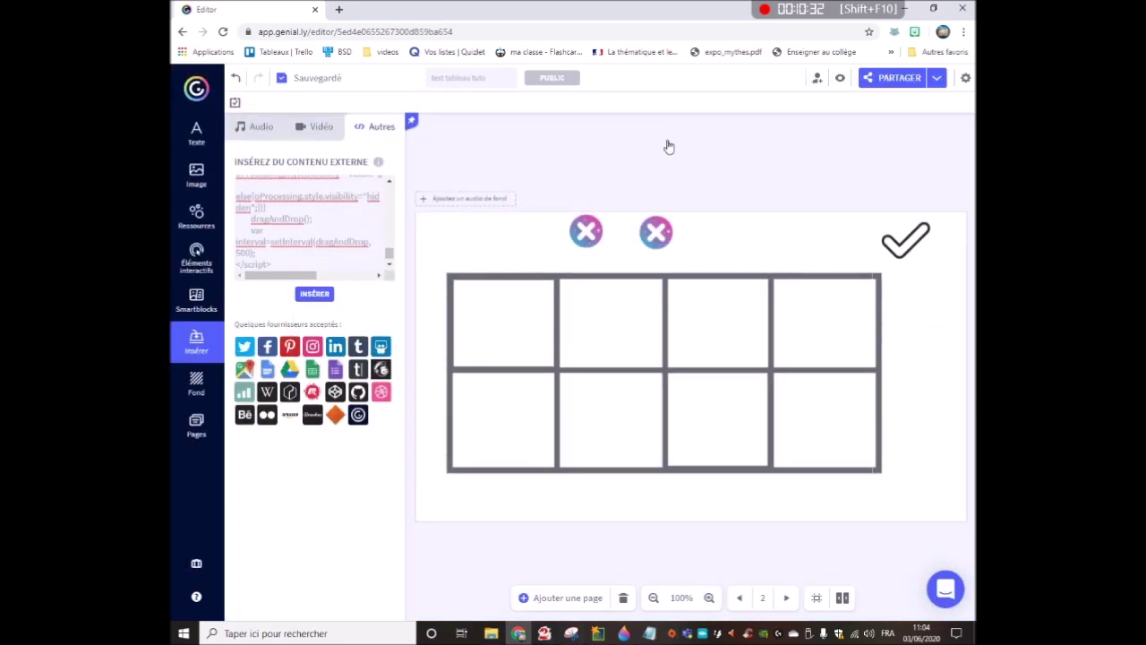
# Ungroup the check mark from its script frame and delete that frame
pyautogui.click(914, 237)
pyautogui.click(879, 200)
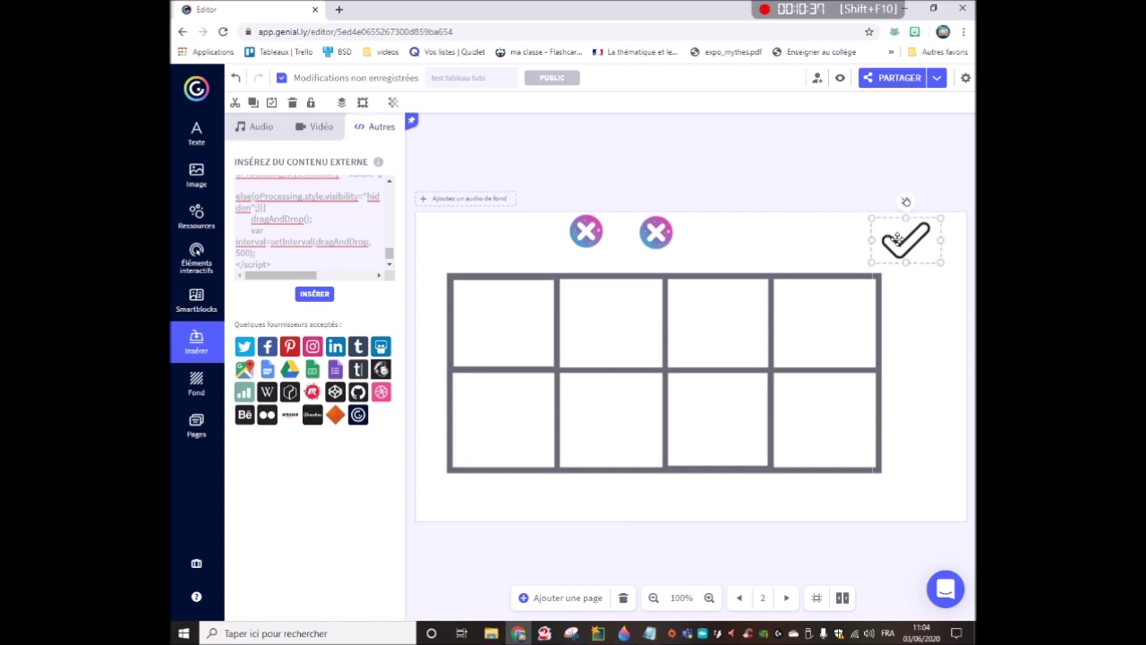
pyautogui.click(864, 225)
# Set nObjectToValidate to 2 in the external content code and insert the corrected script on the page
pyautogui.scroll(3, 314, 231)
pyautogui.scroll(5, 314, 231)
pyautogui.scroll(-3, 324, 207)
pyautogui.scroll(1, 339, 196)
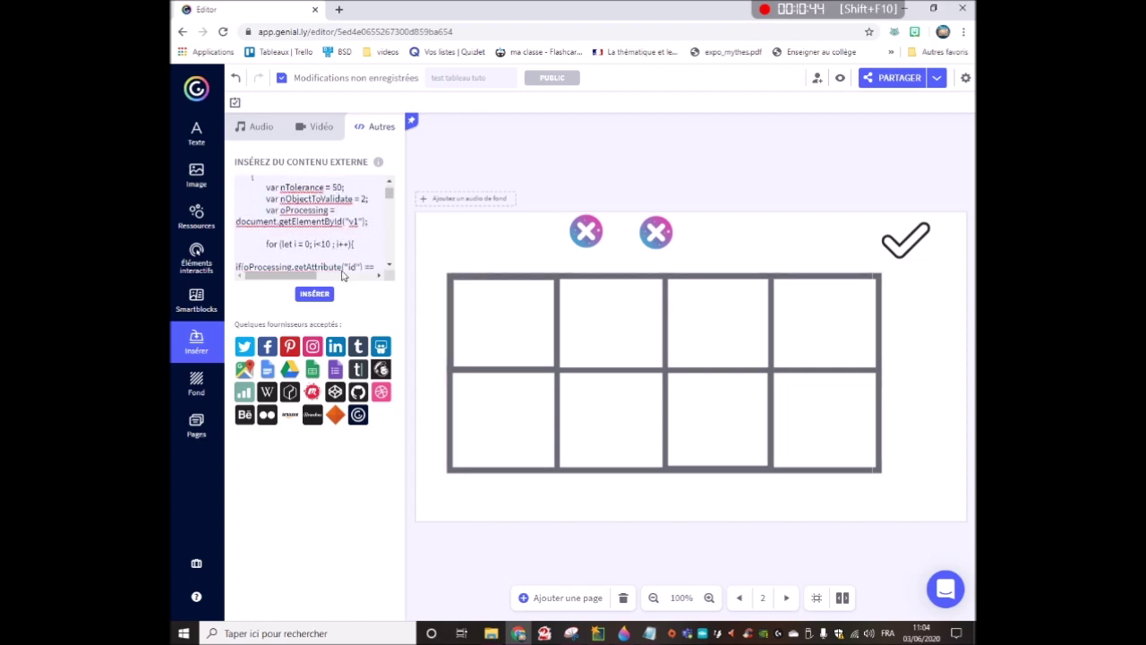
pyautogui.write(';')
pyautogui.click(314, 294)
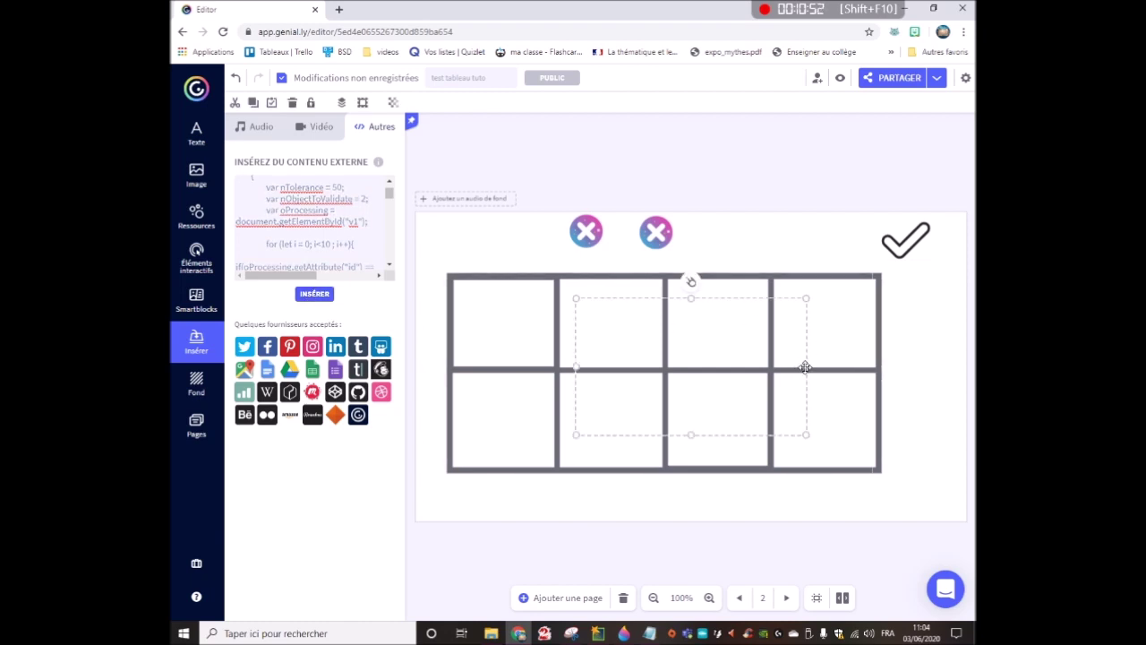
# Shrink the new script frame, fit it over the check mark and group them together
pyautogui.moveTo(772, 367); pyautogui.dragTo(626, 367)
pyautogui.moveTo(601, 298); pyautogui.dragTo(886, 255)
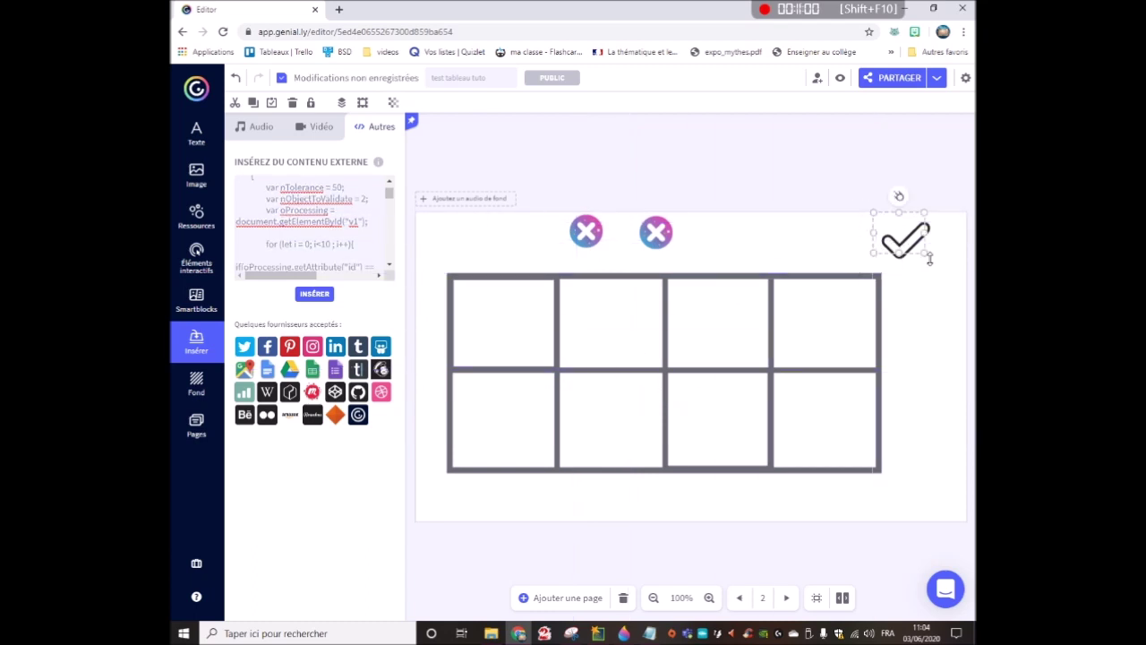
pyautogui.moveTo(925, 254); pyautogui.dragTo(938, 264)
pyautogui.moveTo(908, 215); pyautogui.dragTo(926, 260)
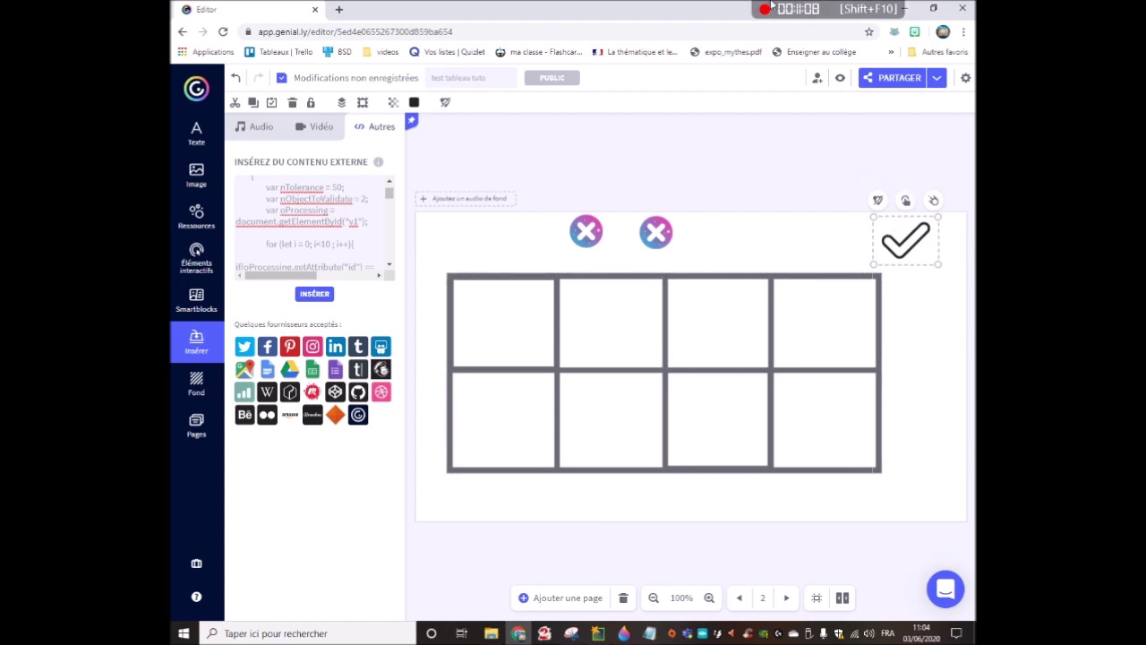
# Preview the page and test both crosses in the first upper cell and the third lower cell
pyautogui.click(839, 78)
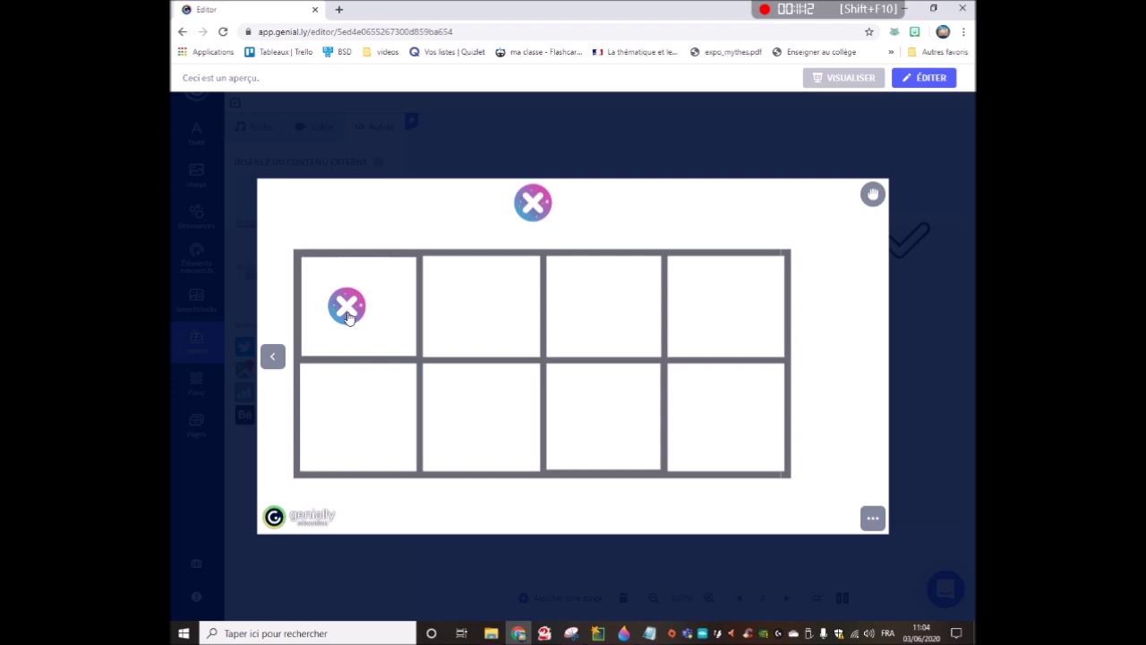
pyautogui.moveTo(526, 219); pyautogui.dragTo(591, 419)
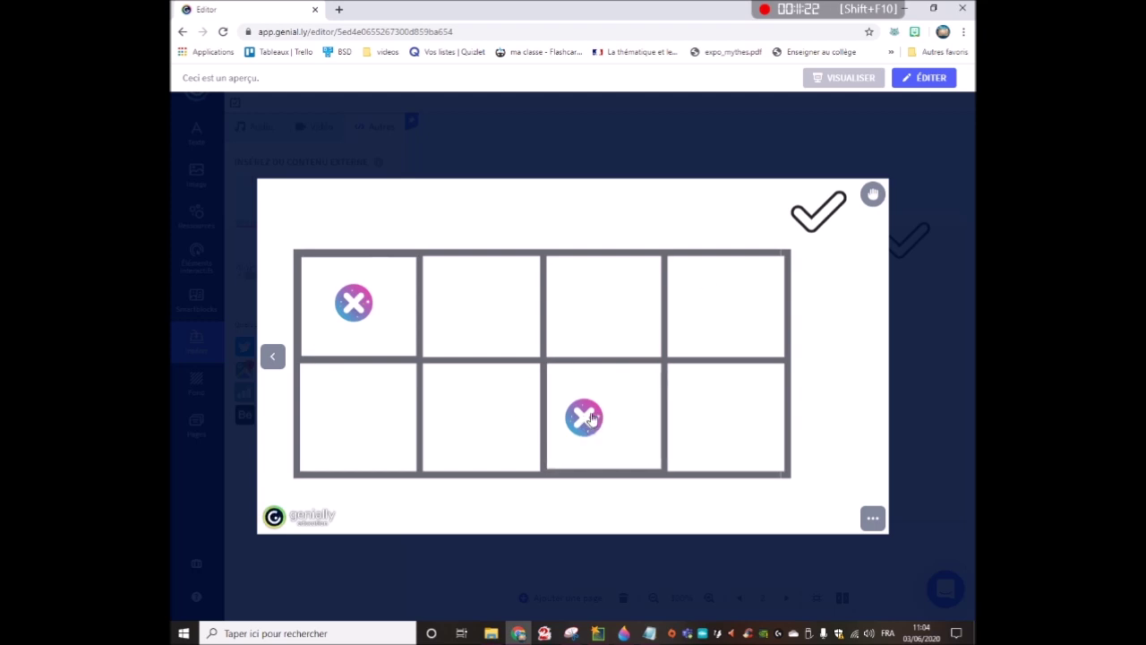
pyautogui.press('Escape')
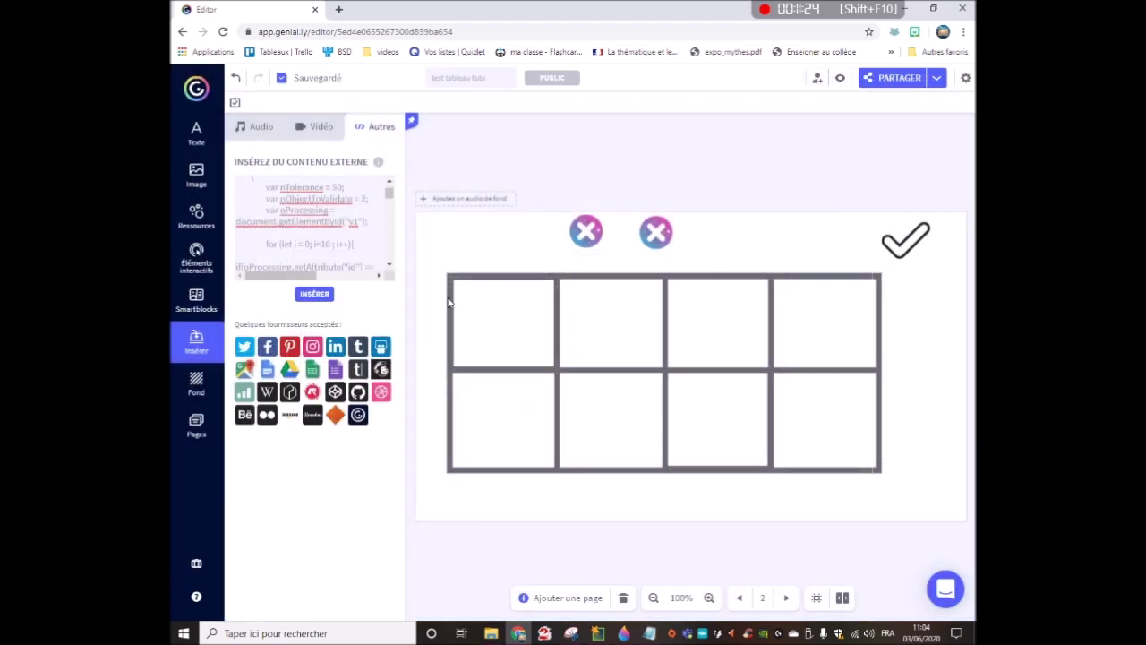
# Lock the table together with the check mark, and bring the two crosses to the front
pyautogui.moveTo(445, 266); pyautogui.dragTo(892, 475)
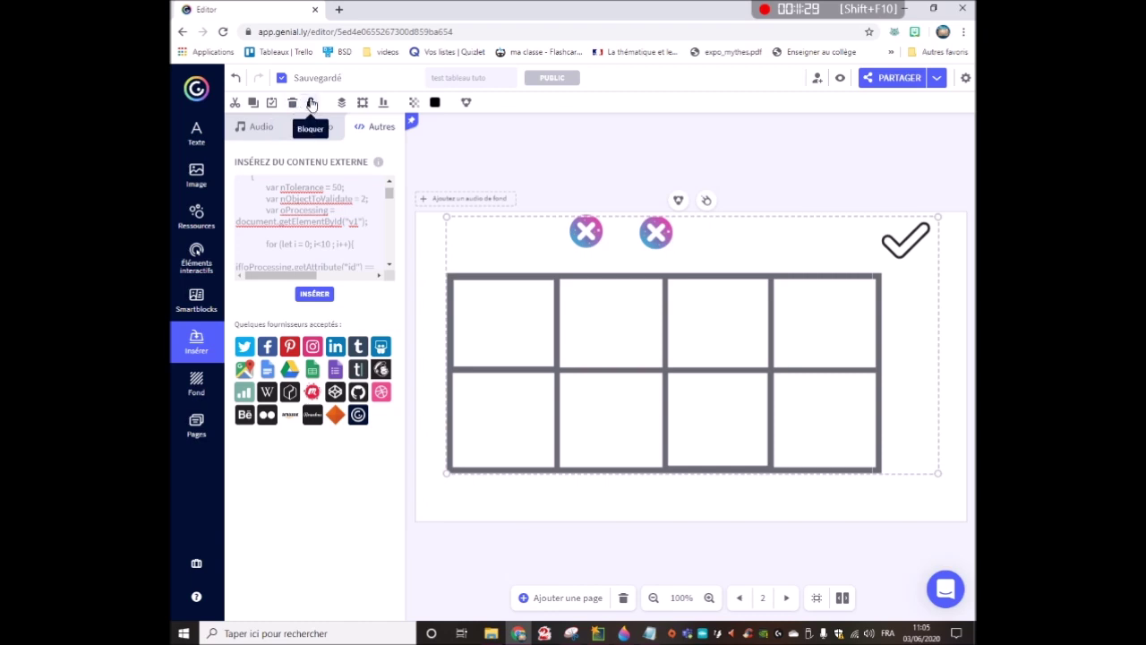
pyautogui.click(311, 105)
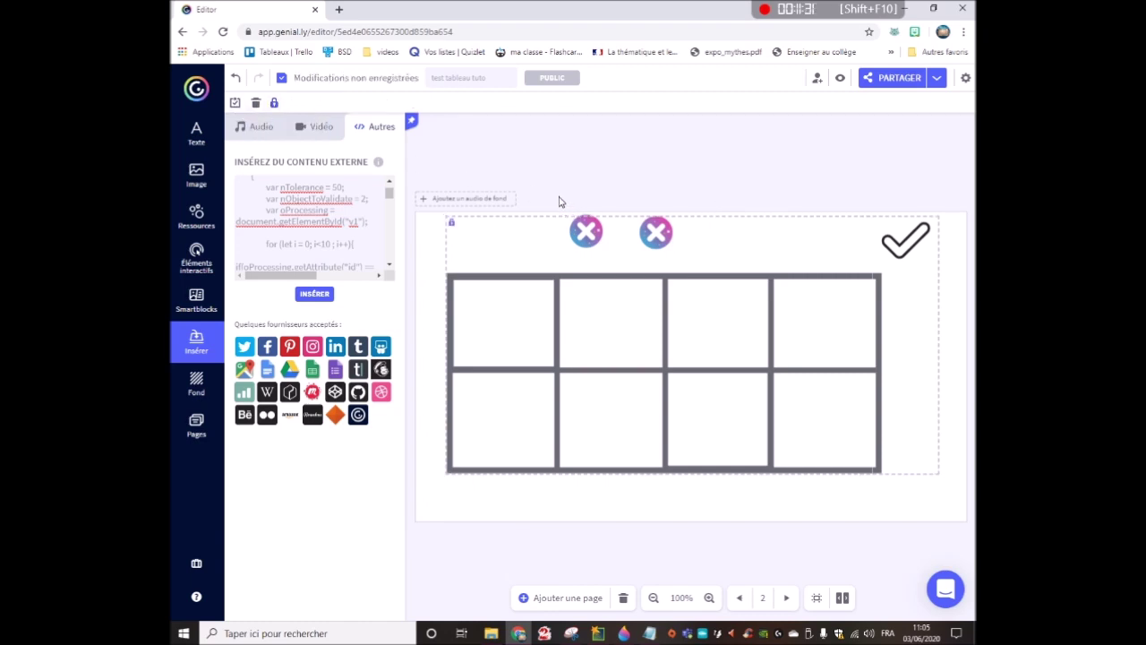
pyautogui.moveTo(561, 200); pyautogui.dragTo(686, 262)
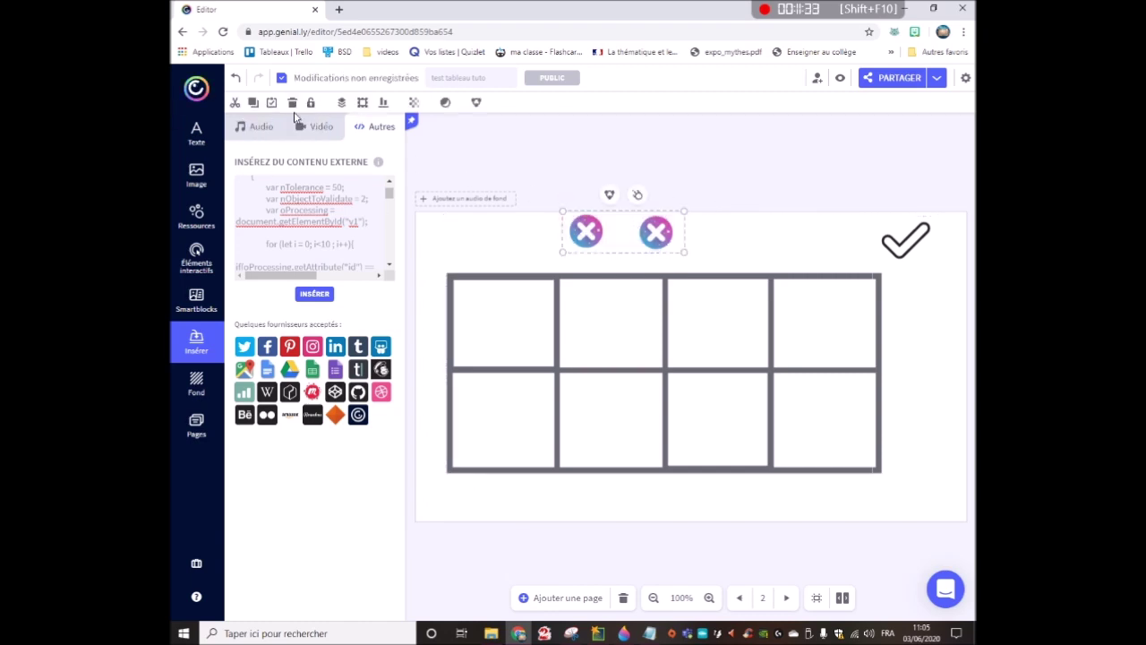
pyautogui.click(341, 103)
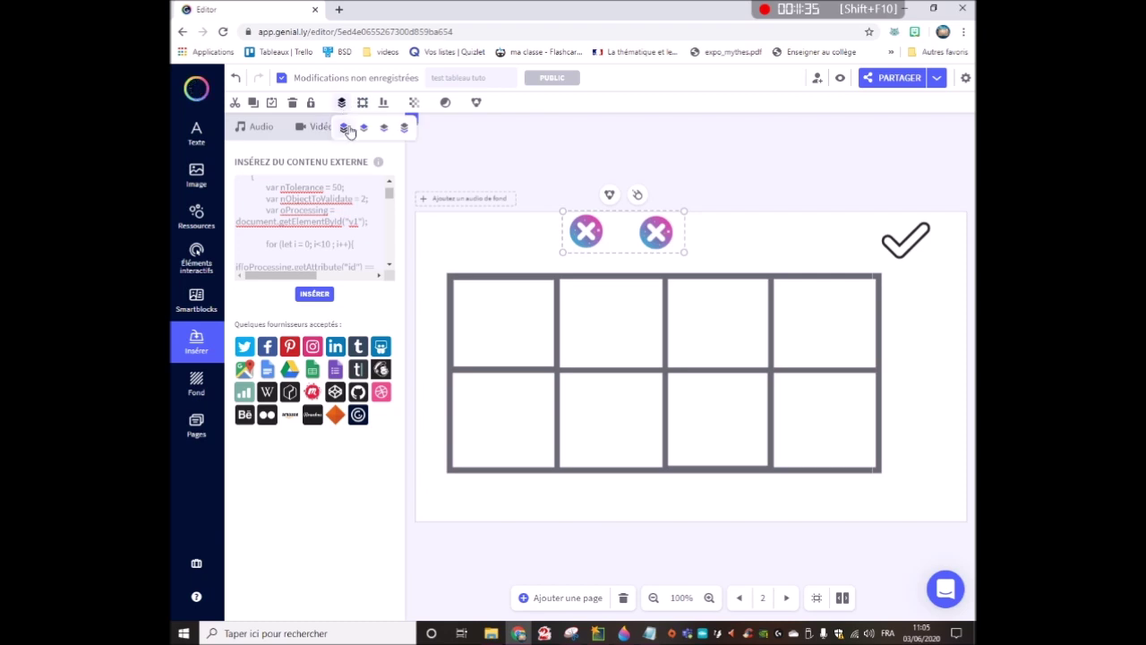
pyautogui.click(755, 161)
# Preview the page again and test the crosses in separate target cells and both stacked in the first cell
pyautogui.click(839, 78)
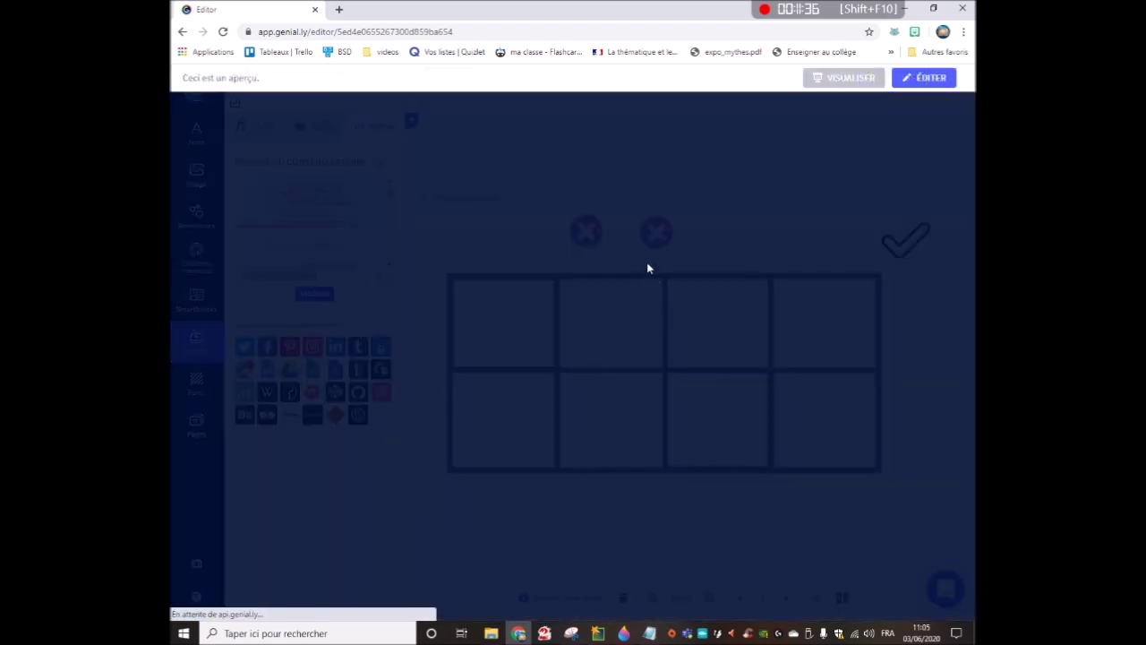
pyautogui.moveTo(443, 213); pyautogui.dragTo(363, 305)
pyautogui.moveTo(541, 210); pyautogui.dragTo(617, 432)
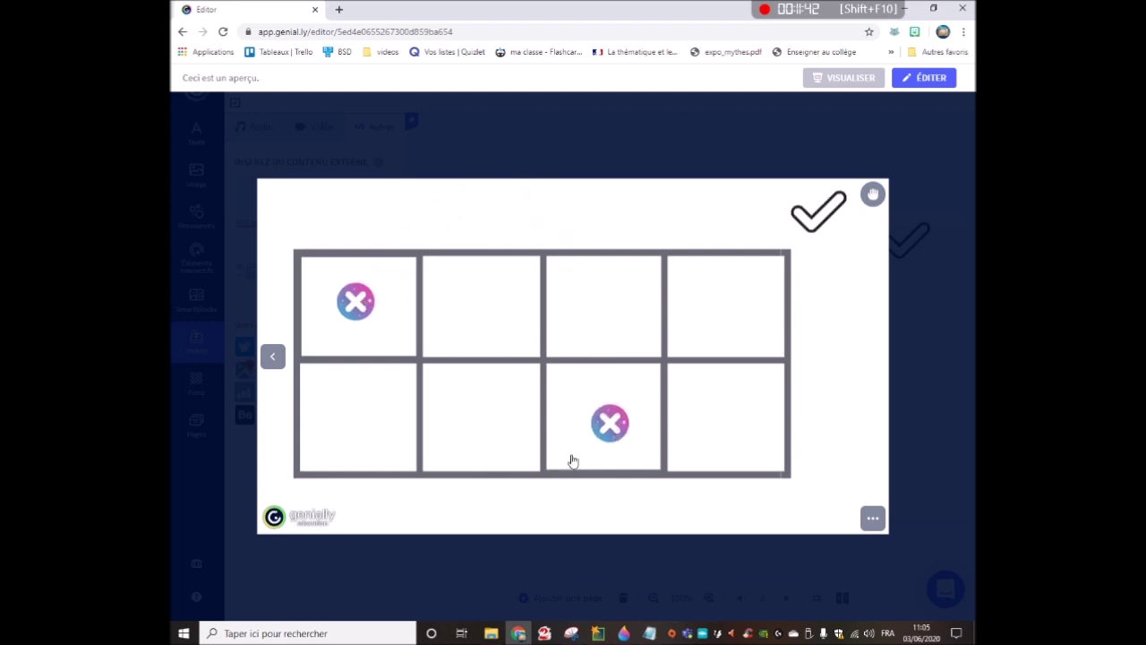
pyautogui.moveTo(616, 426); pyautogui.dragTo(363, 311)
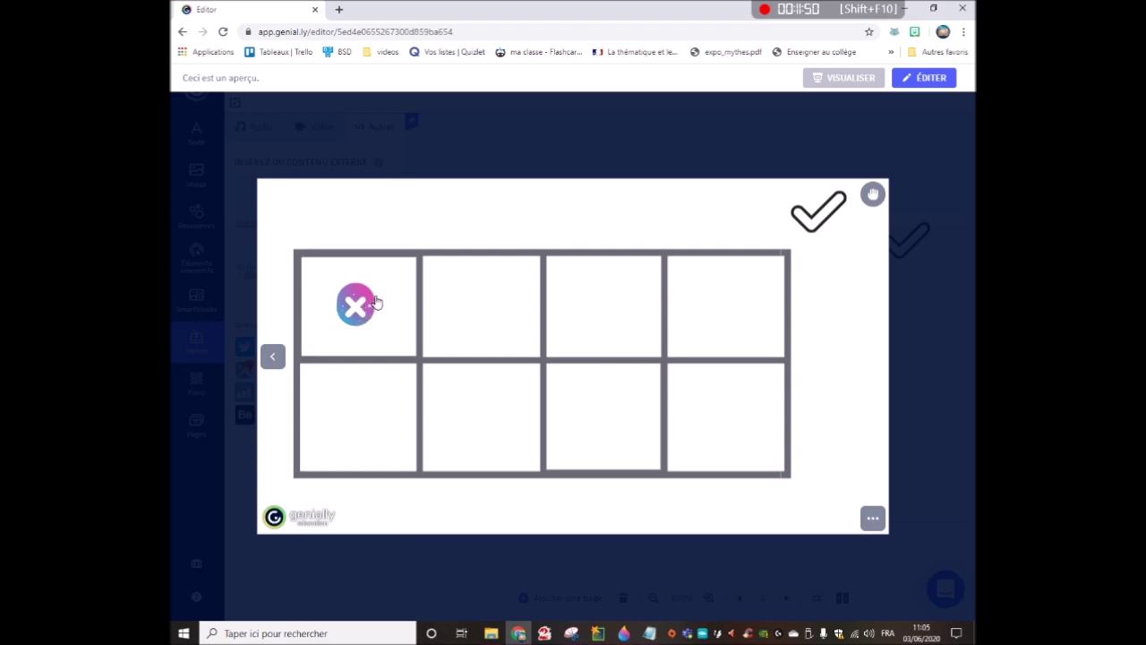
pyautogui.moveTo(365, 308); pyautogui.dragTo(623, 425)
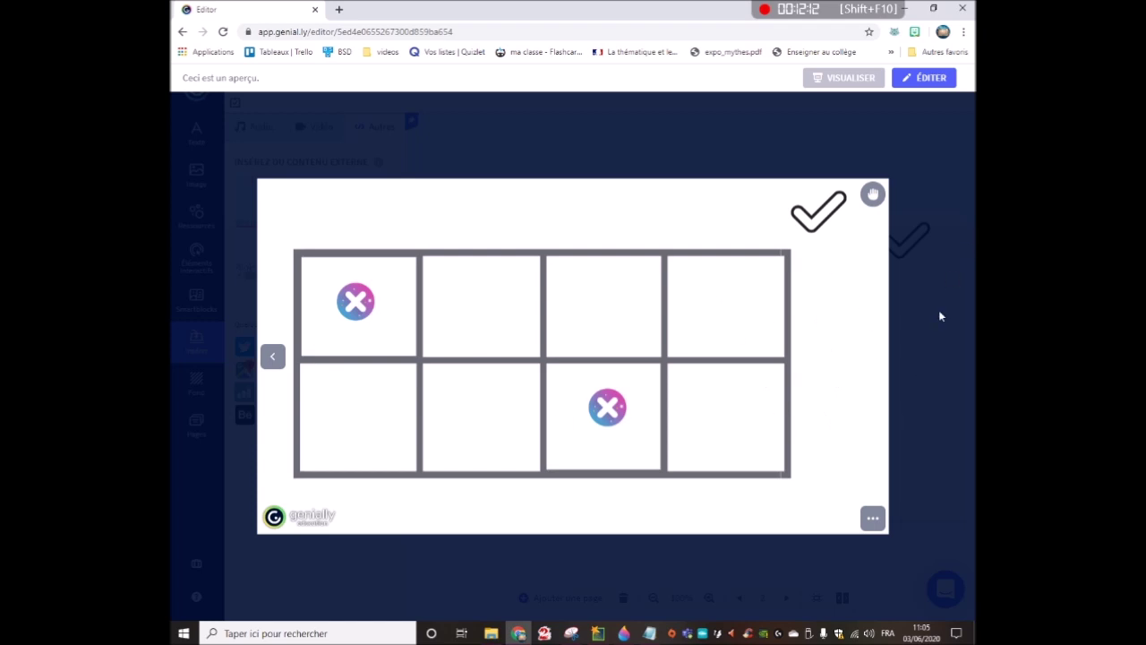
pyautogui.click(937, 353)
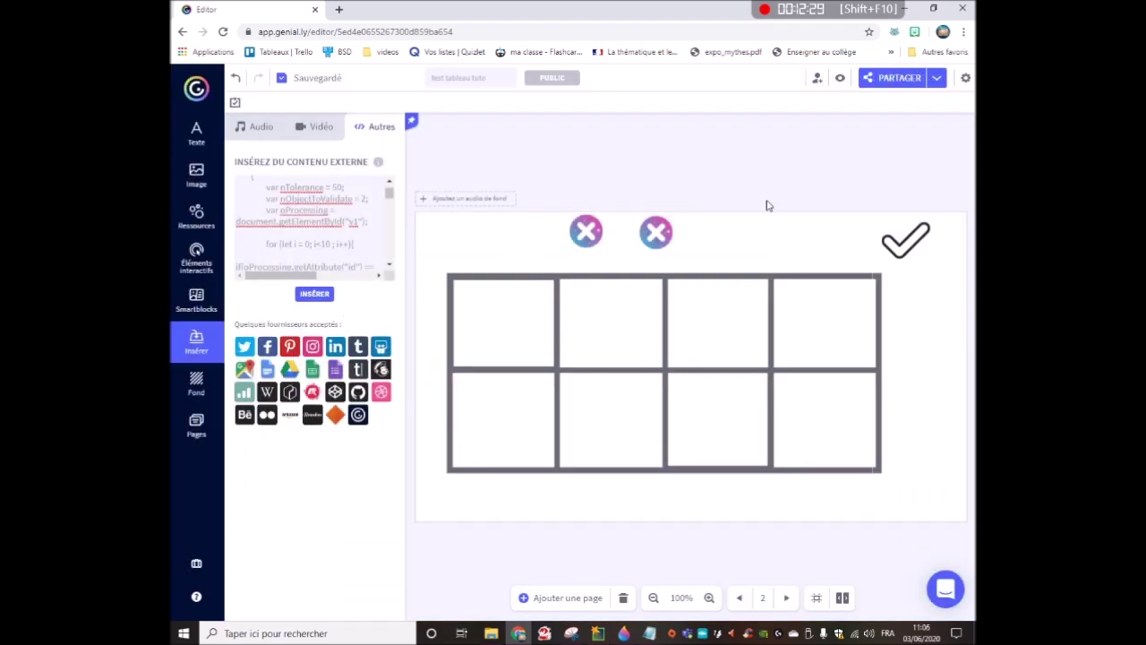